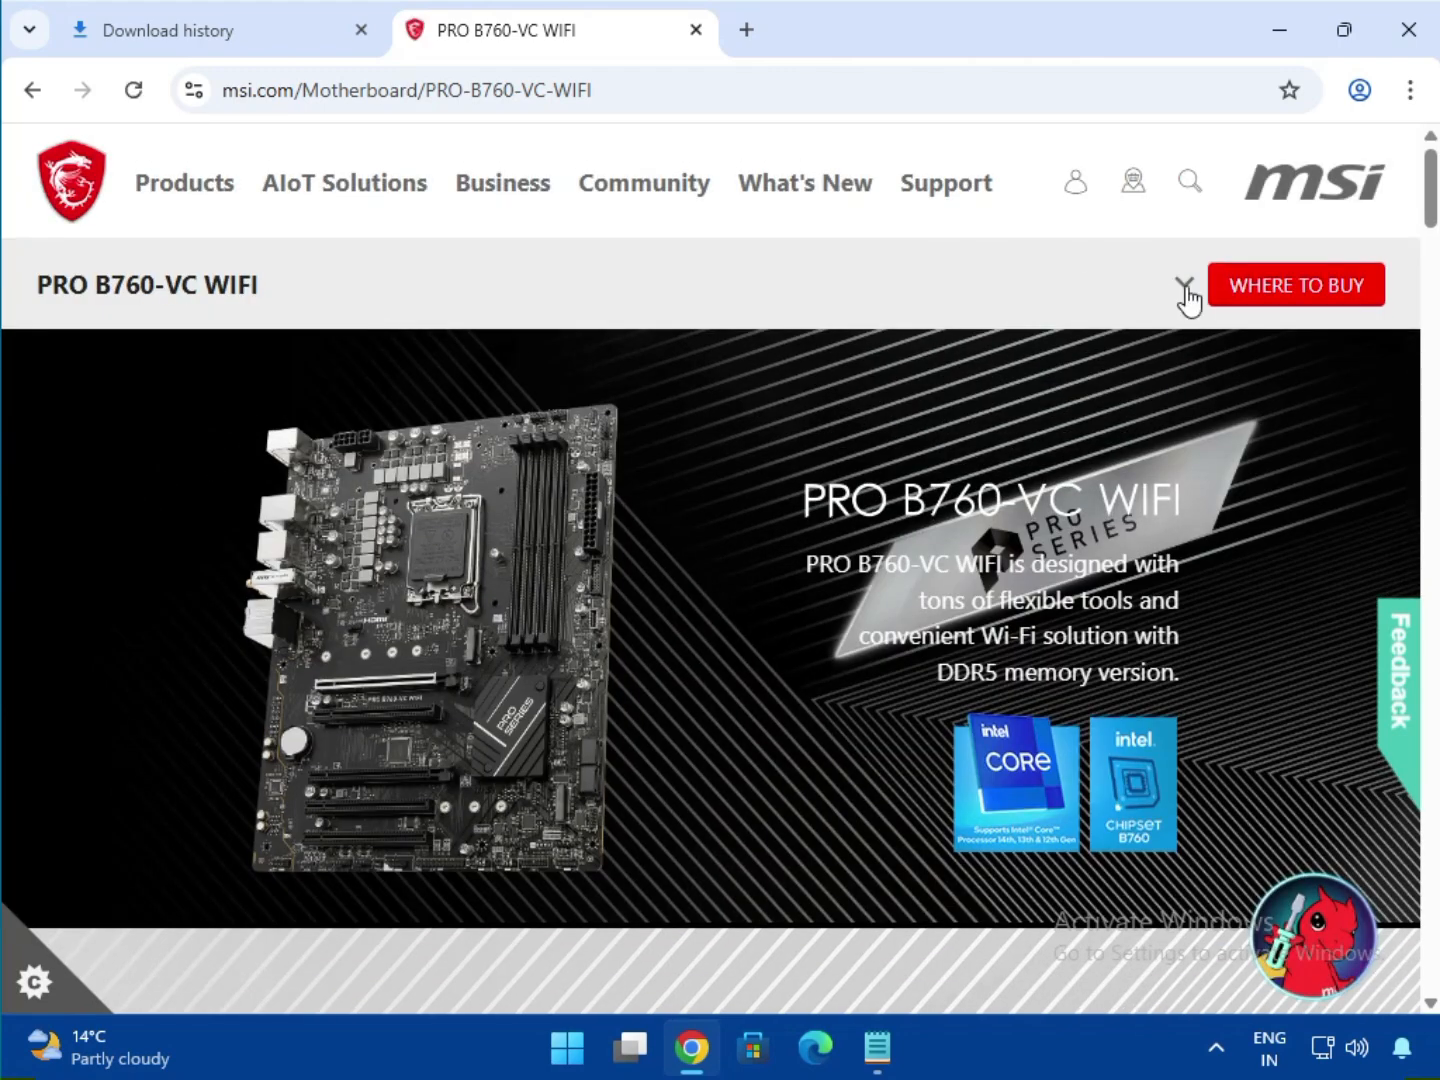
Open the PRO B760-VC WIFI support page and show the Driver category under Drivers & Downloads.
left_click(1185, 291)
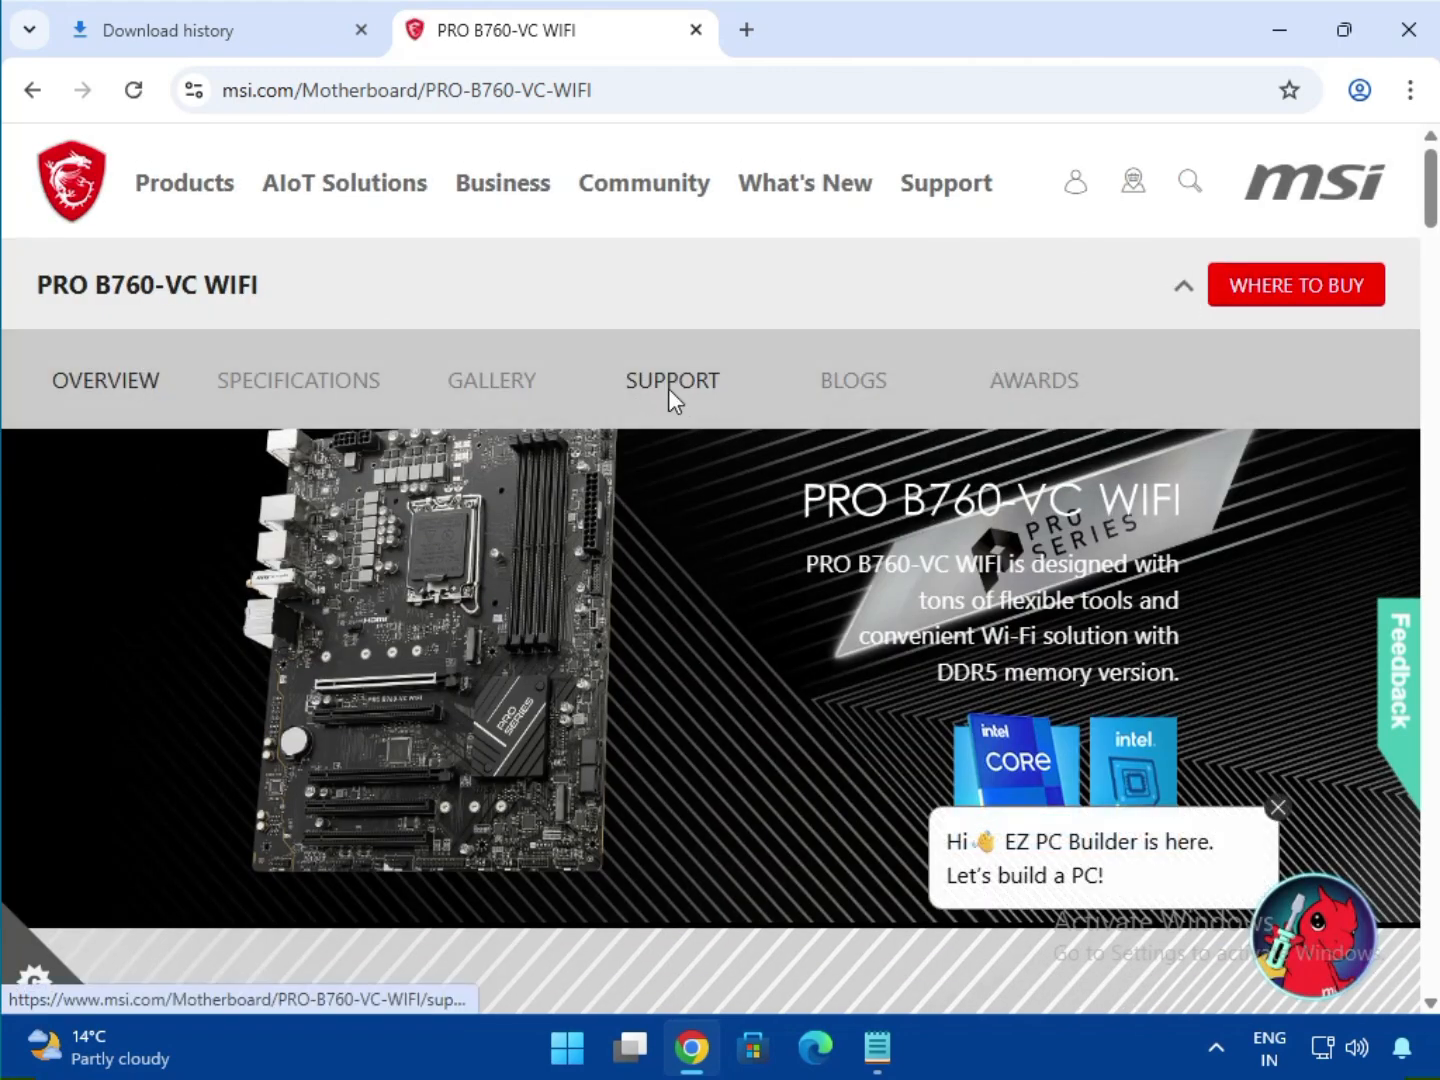
left_click(671, 384)
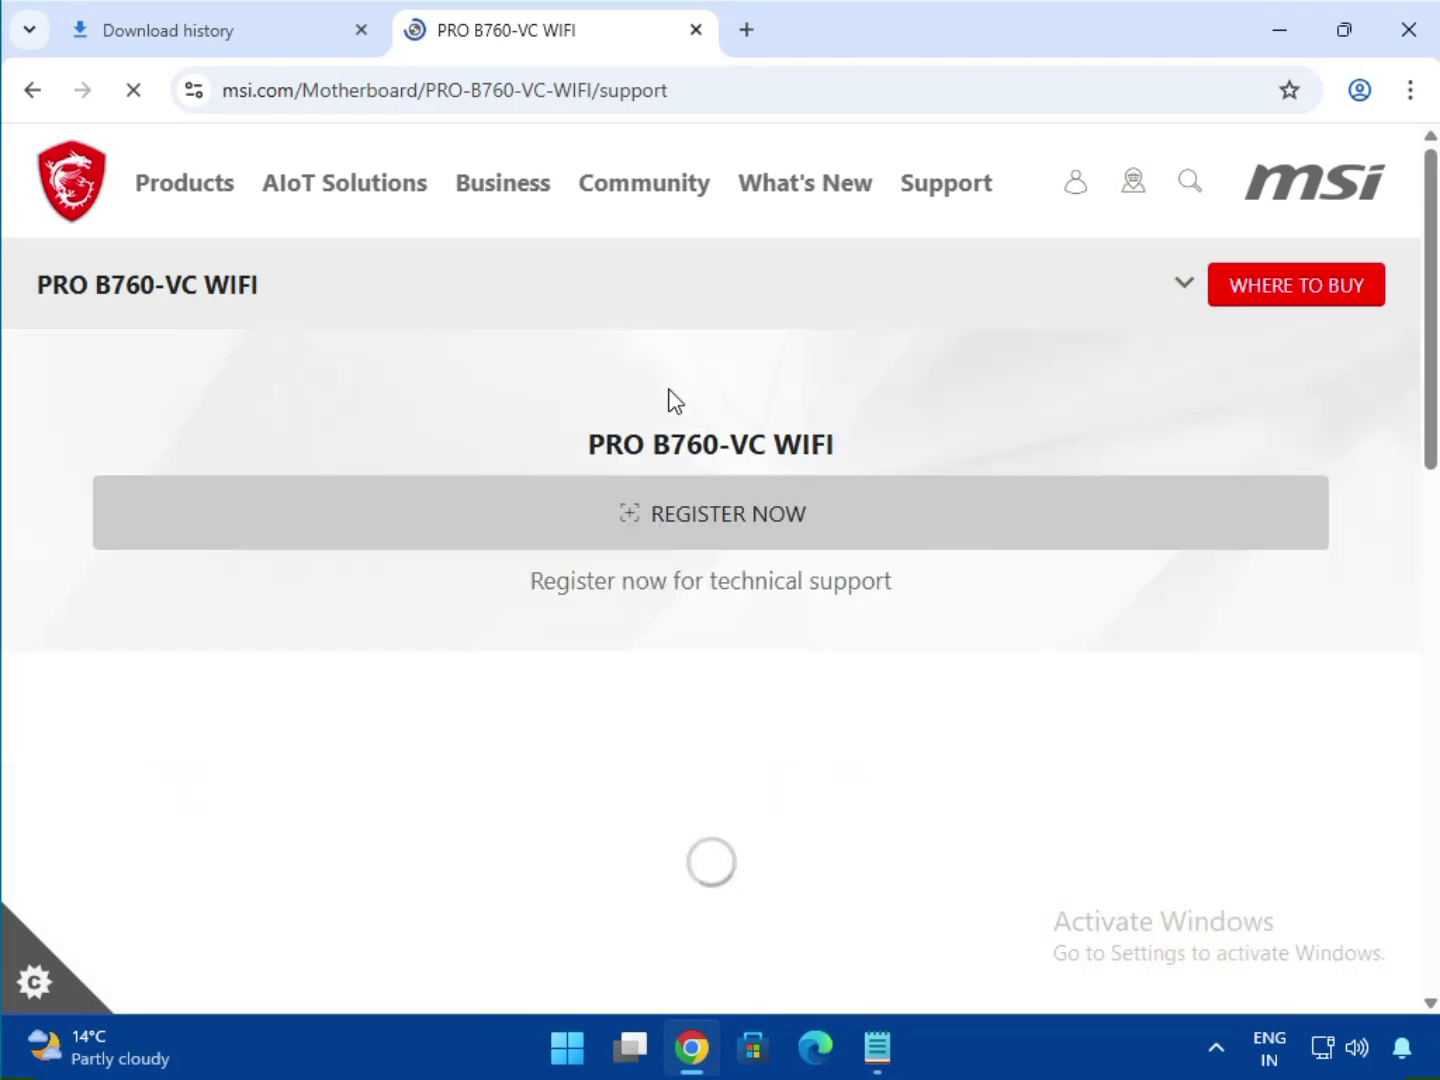
scroll(734, 489, "down", 5)
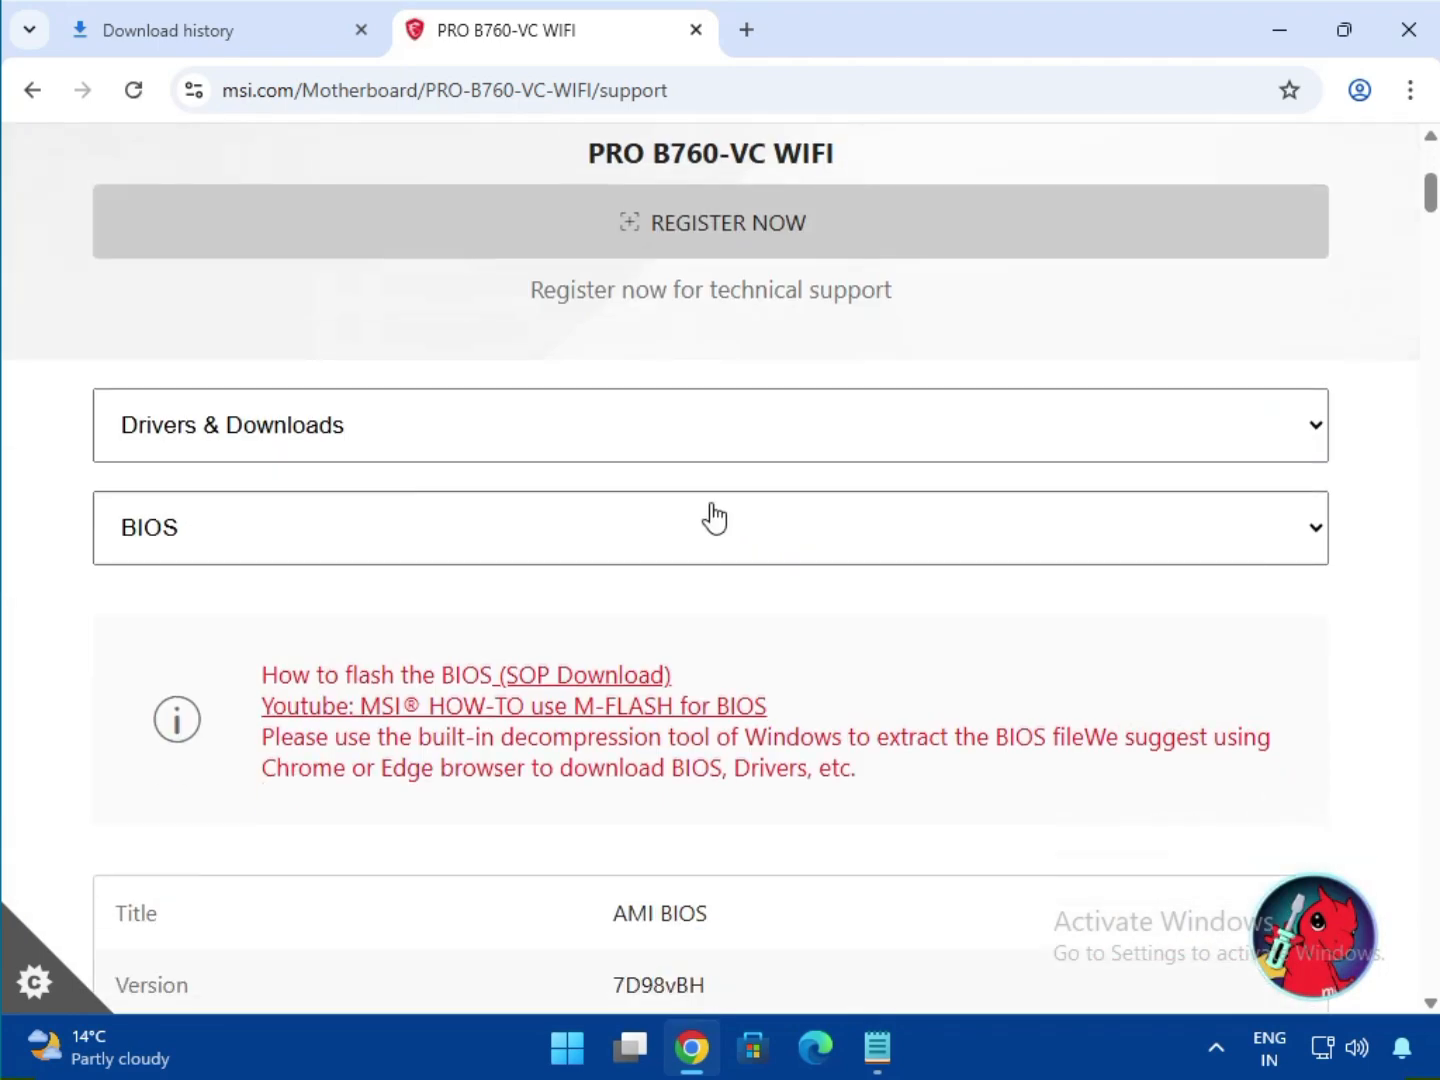
left_click(354, 427)
left_click(303, 481)
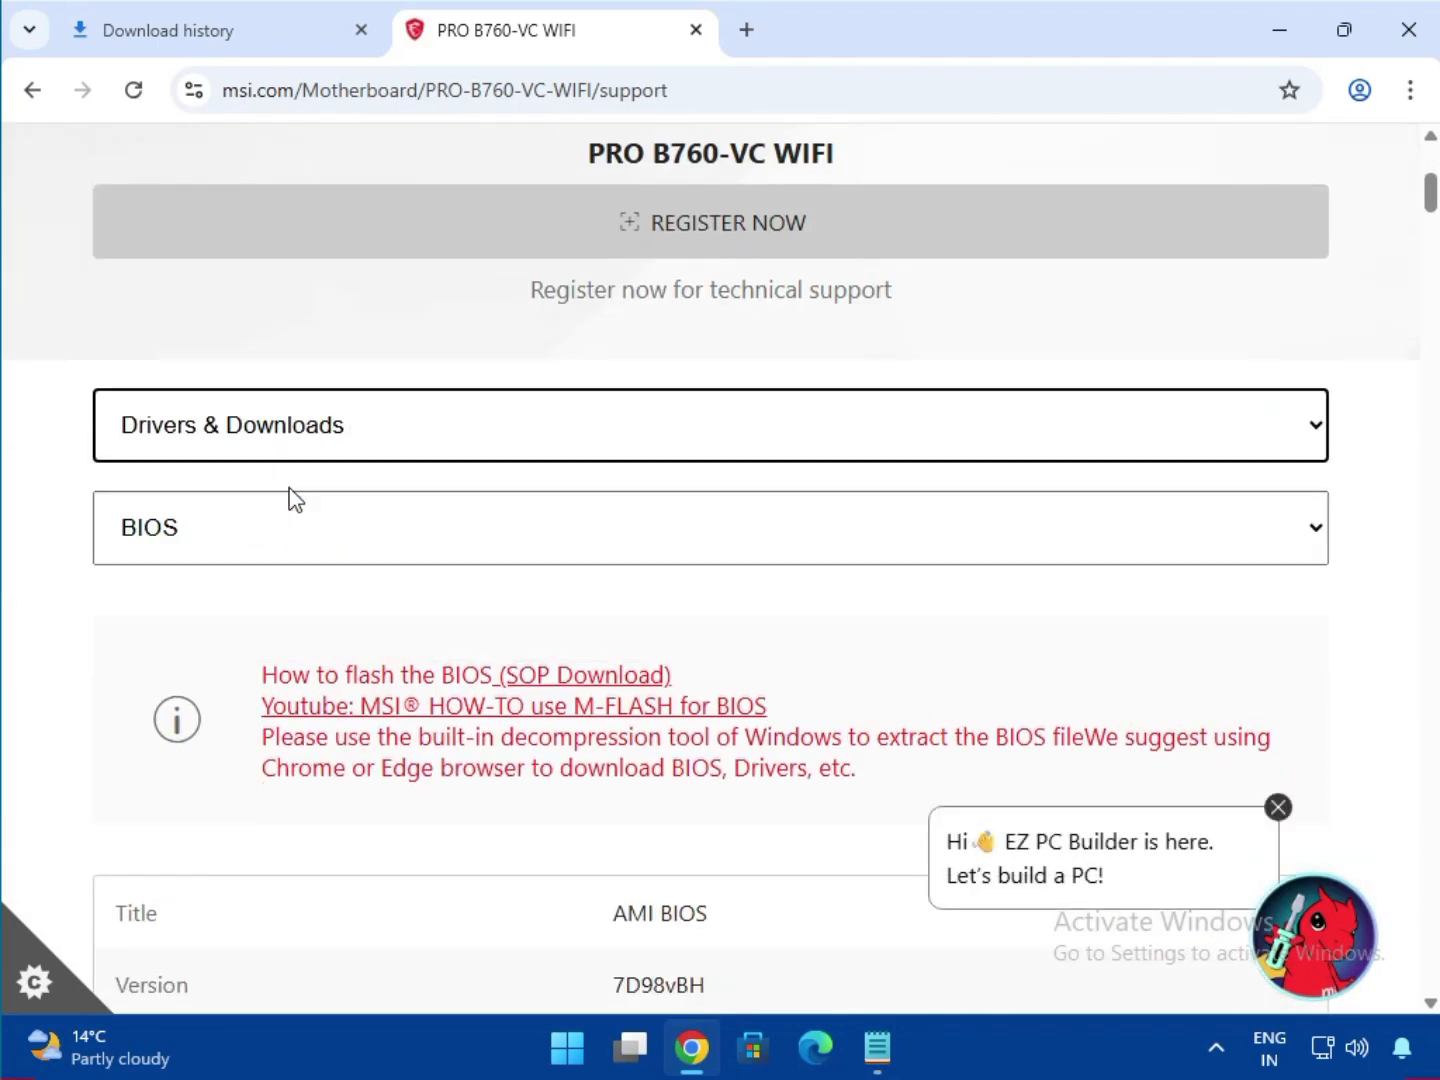
left_click(350, 545)
left_click(310, 634)
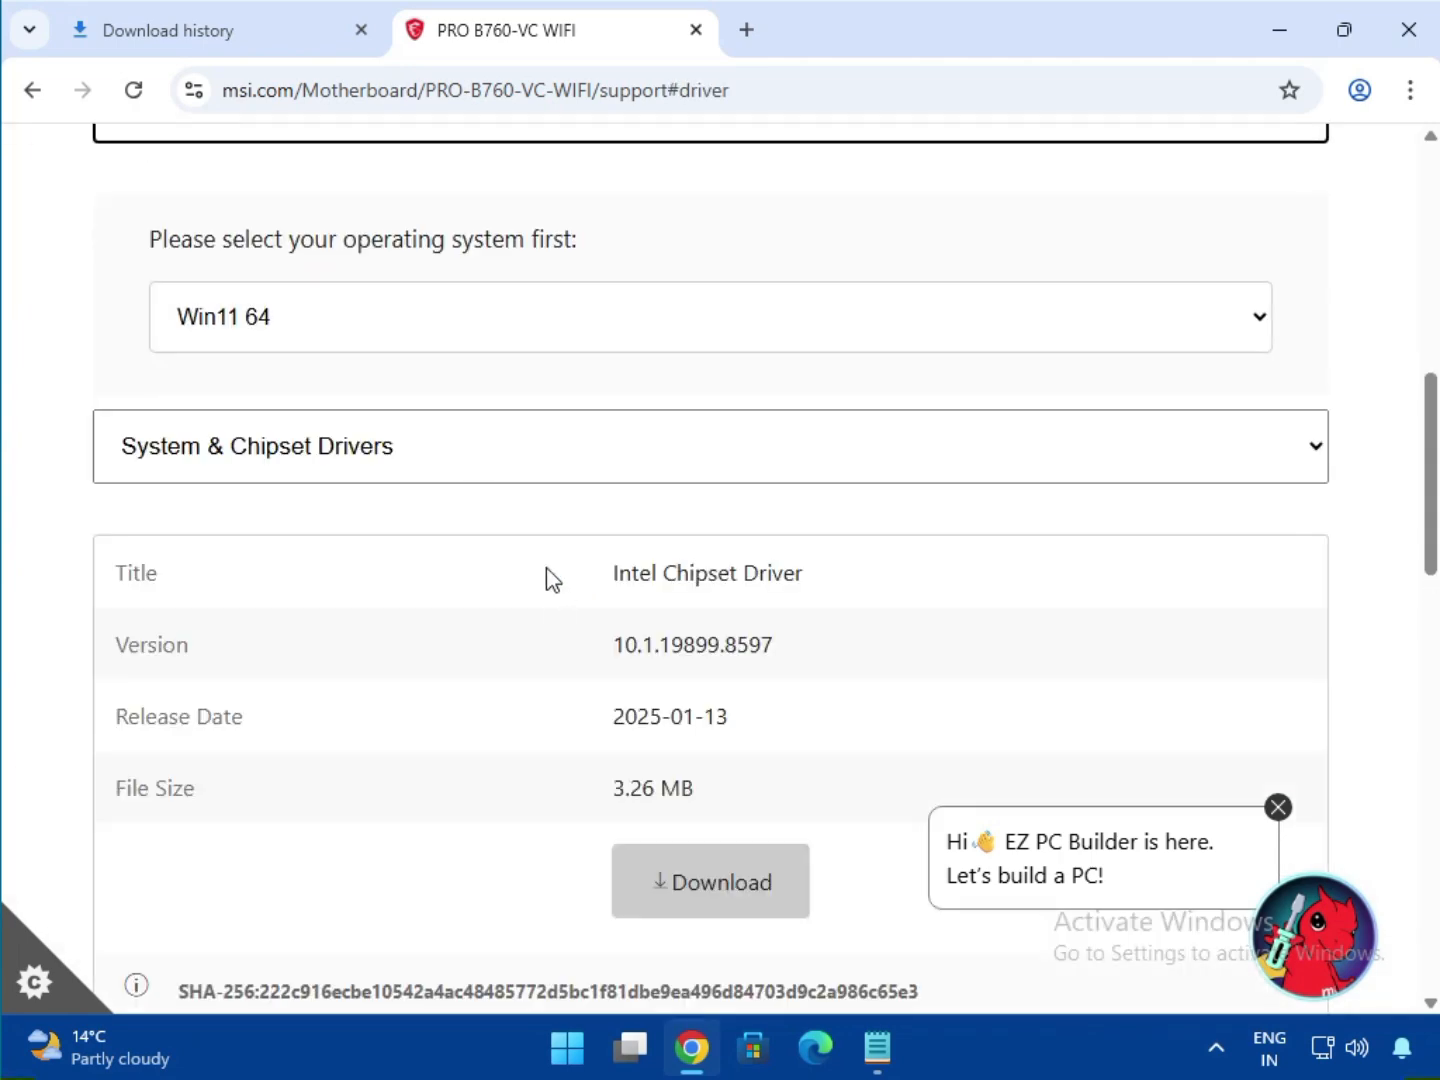
Choose Win11 64 as the operating system and download the Intel Chipset Driver from System & Chipset Drivers.
left_click(417, 331)
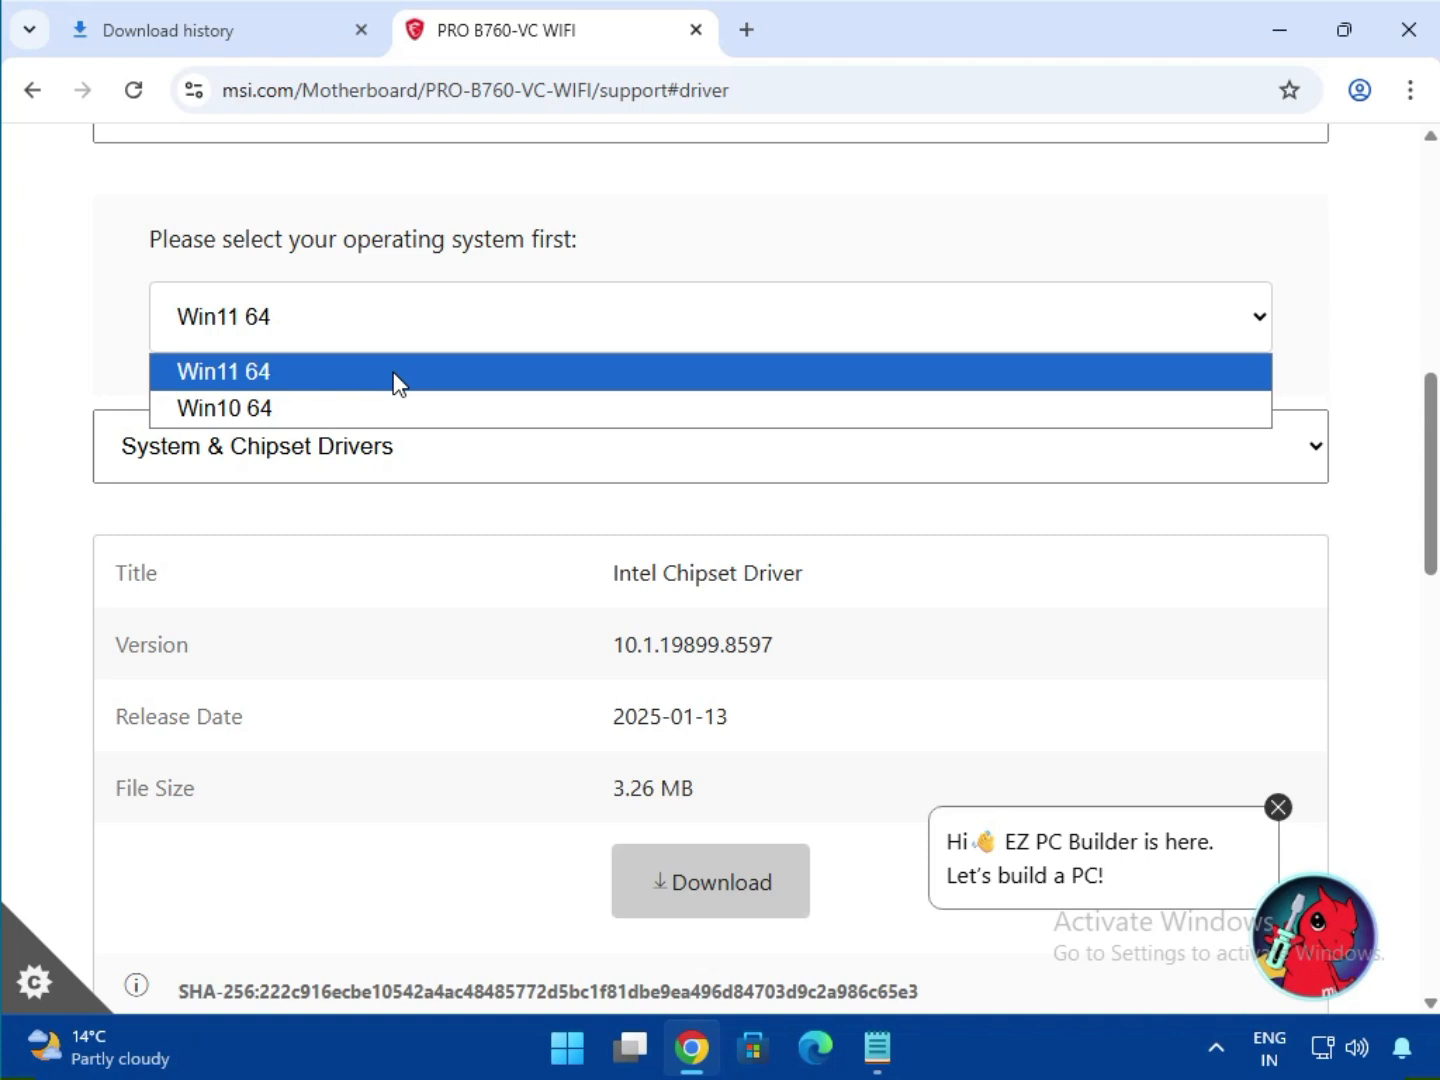
left_click(398, 383)
left_click(414, 473)
left_click(421, 502)
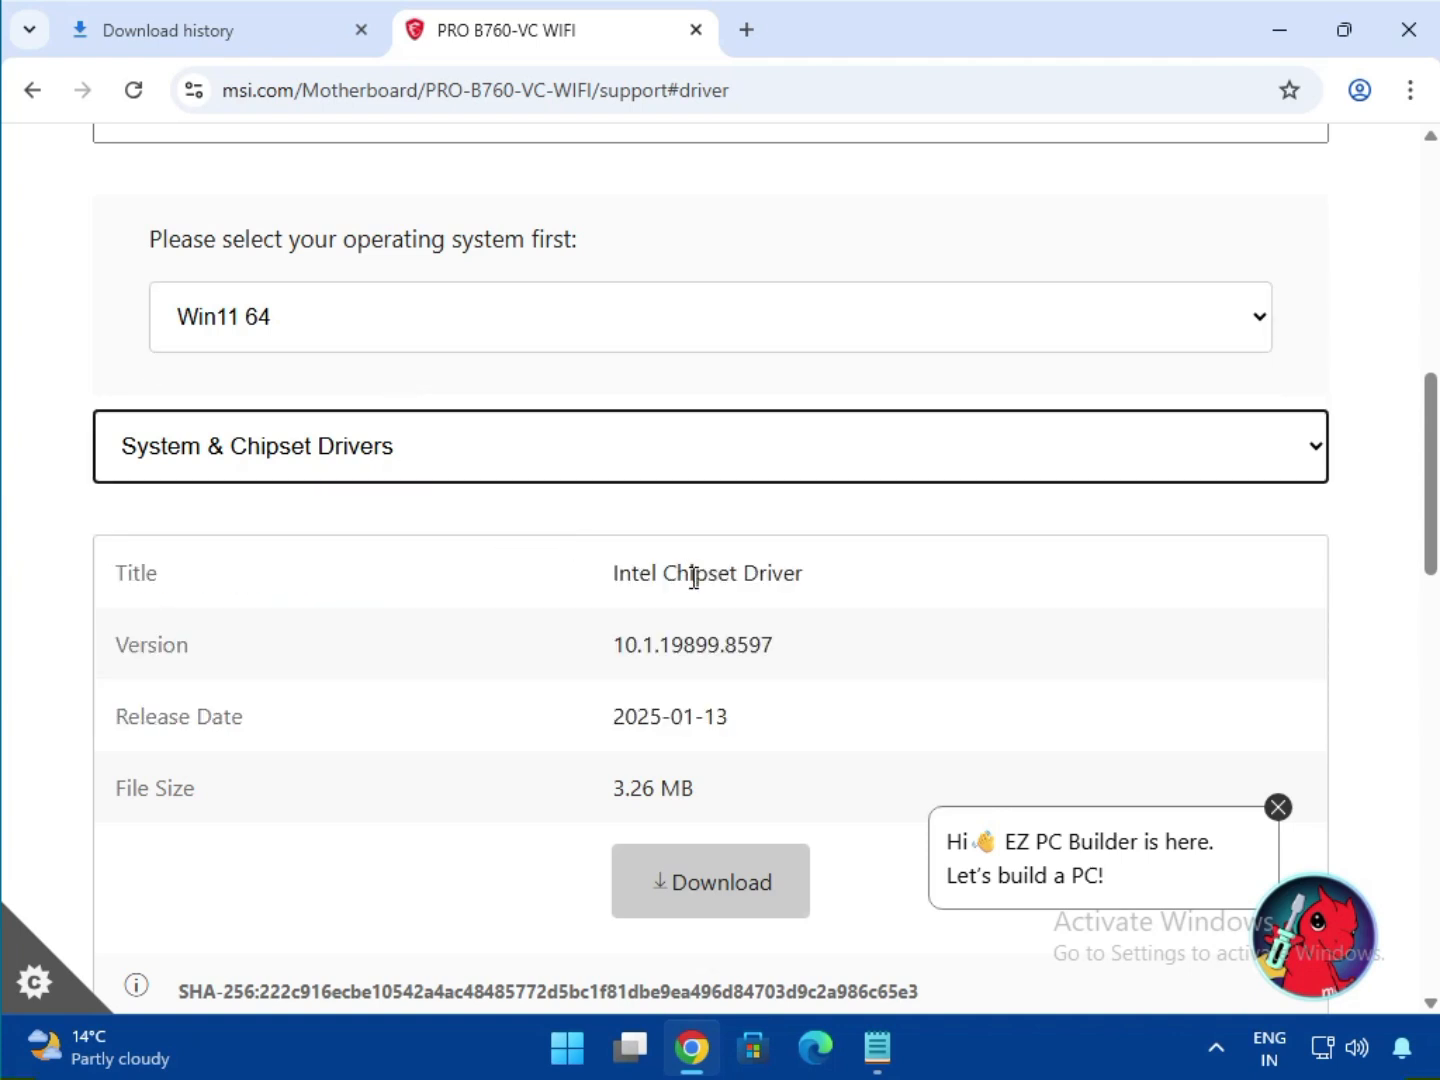
left_click_drag(668, 574, 841, 616)
scroll(807, 646, "down", 3)
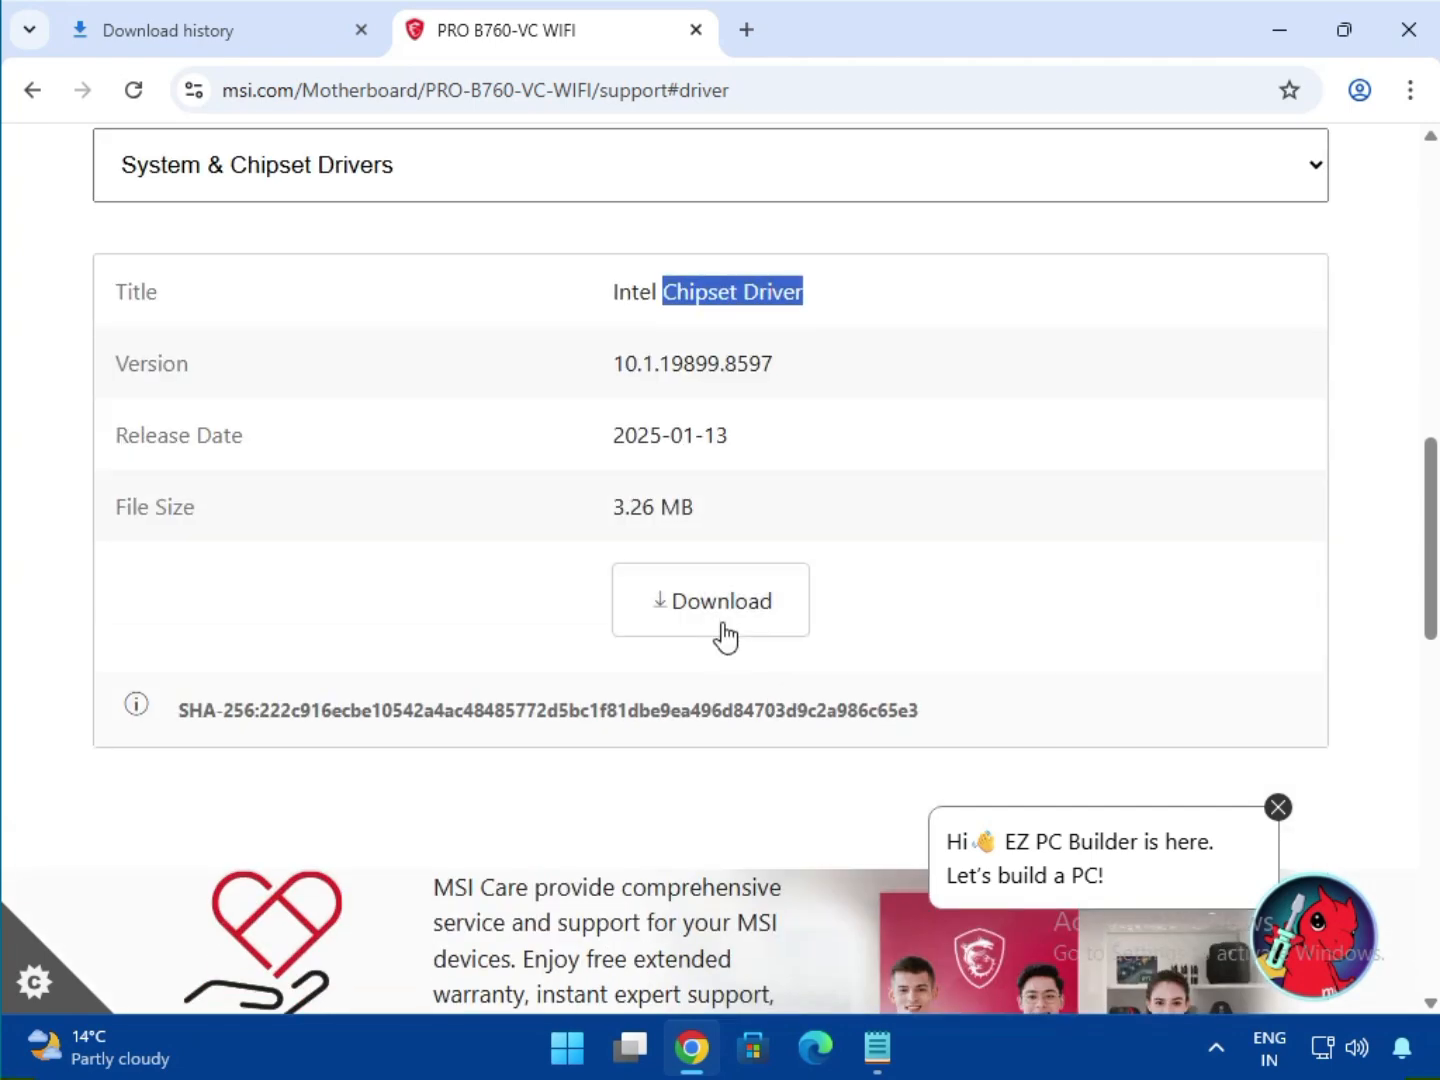
left_click(688, 600)
Show the On-Board VGA Drivers category and download the Intel SVGA Drivers.
left_click(283, 164)
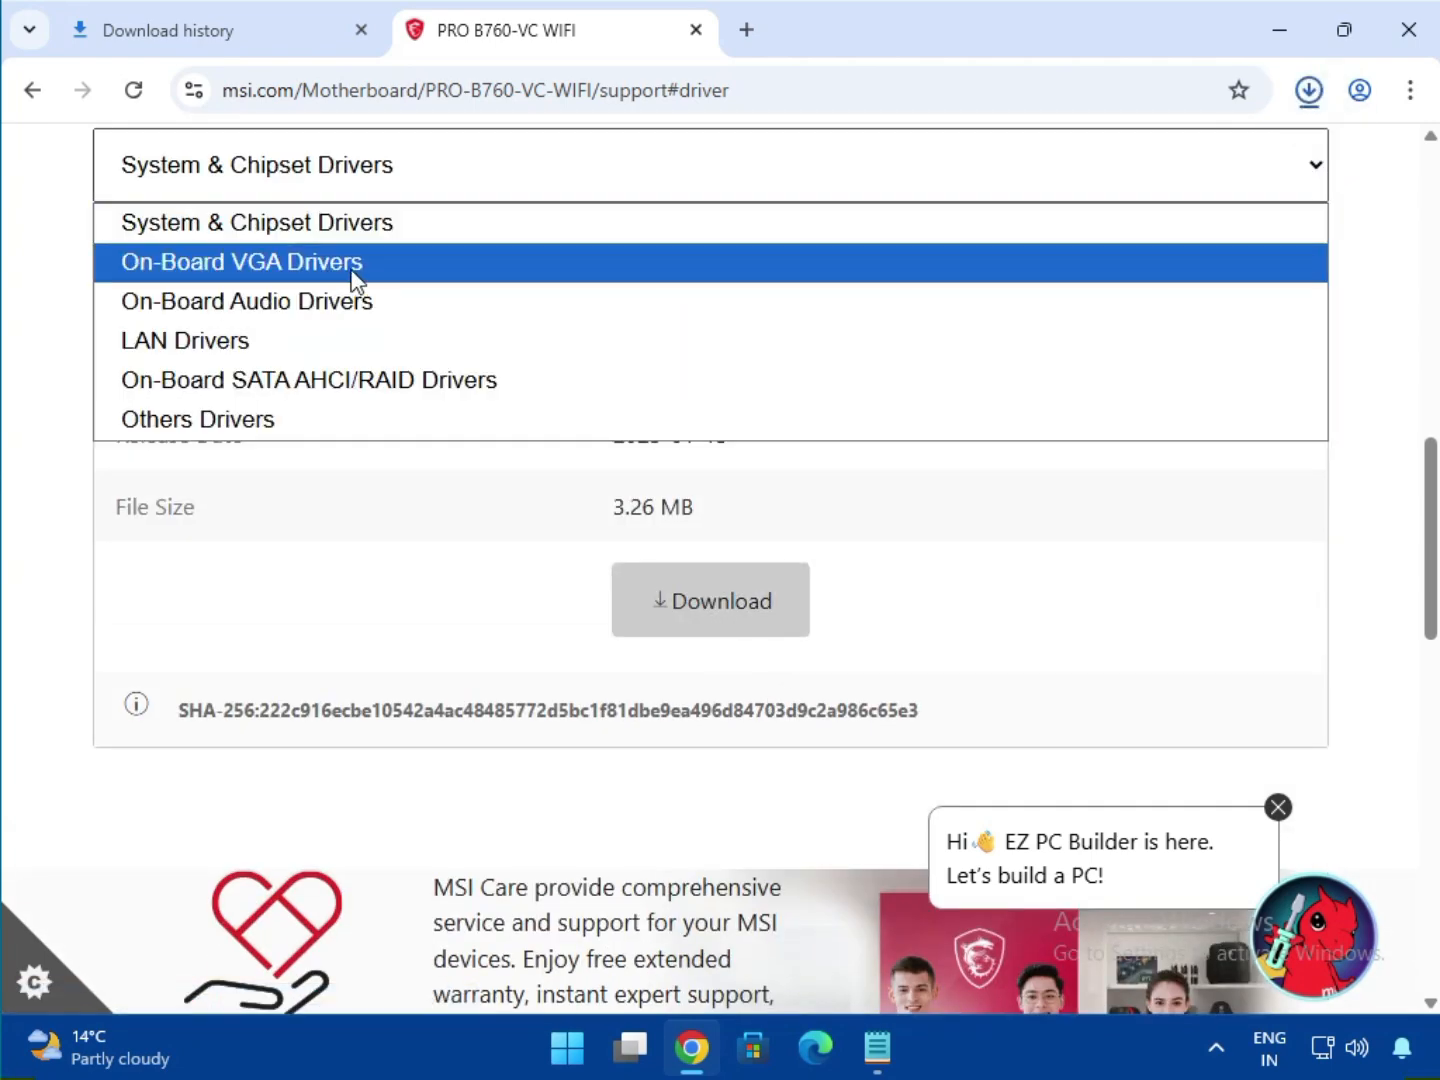
left_click(355, 266)
left_click_drag(664, 292, 794, 296)
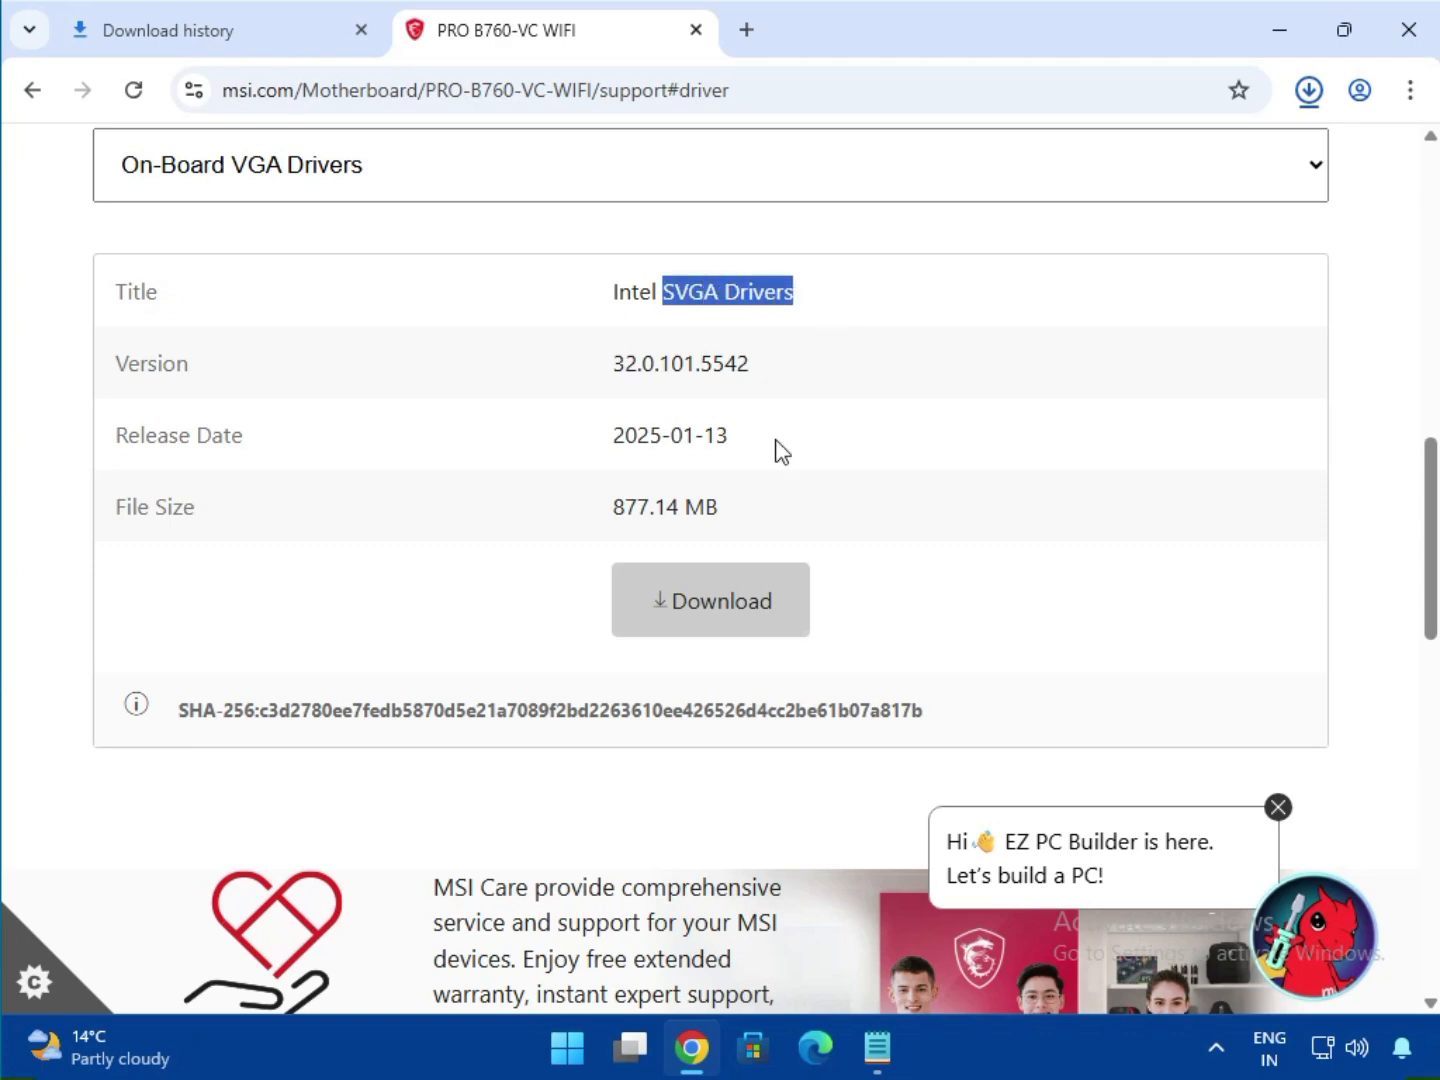
left_click(700, 602)
Switch to the On-Board Audio Drivers category and download the Realtek HD Universal Driver.
left_click(374, 193)
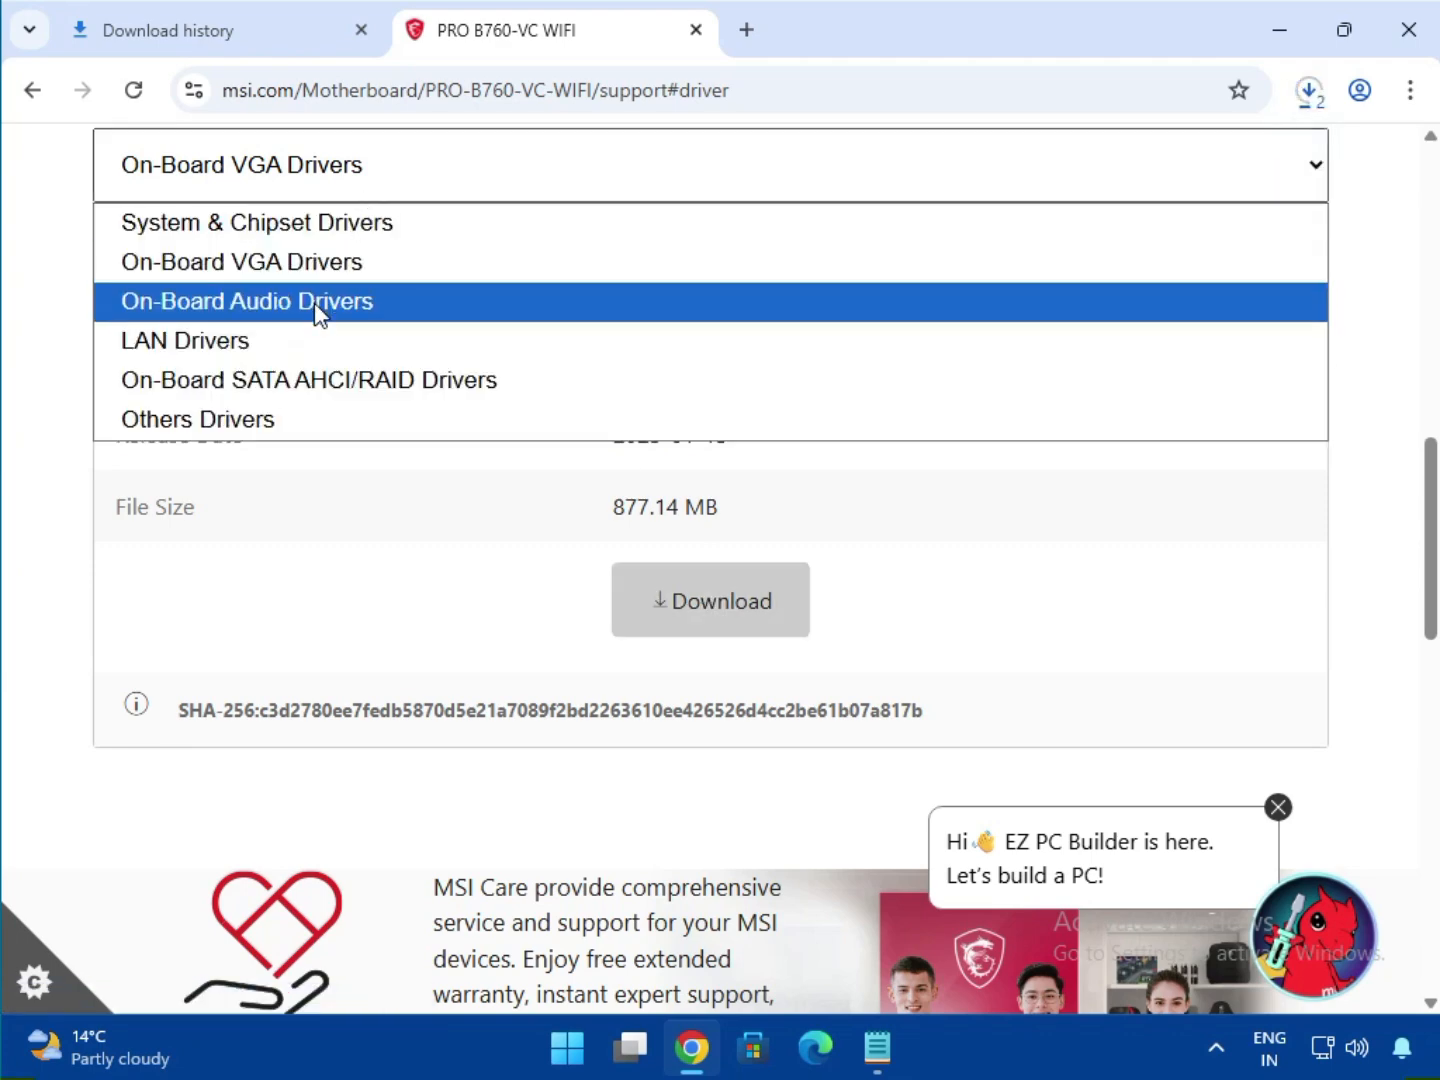
left_click(312, 301)
left_click_drag(691, 291, 947, 306)
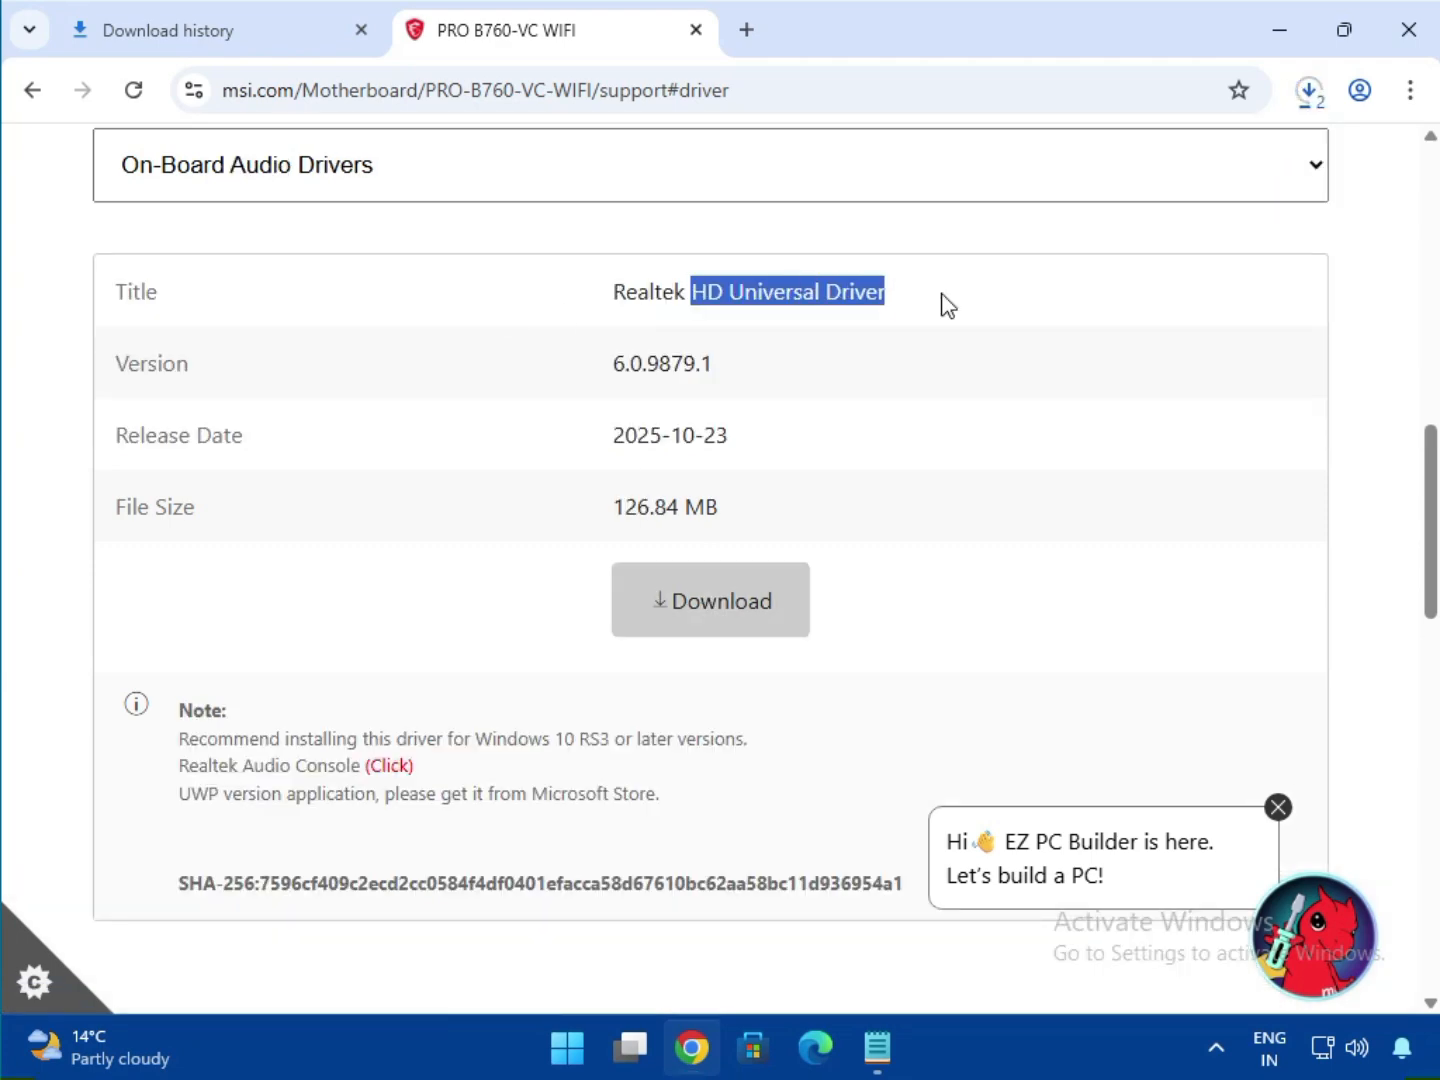
left_click(716, 599)
Show the LAN Drivers, download the Realtek BlueTooth Drivers, and review the Realtek WIFI and PCI-E Ethernet entries.
left_click(365, 194)
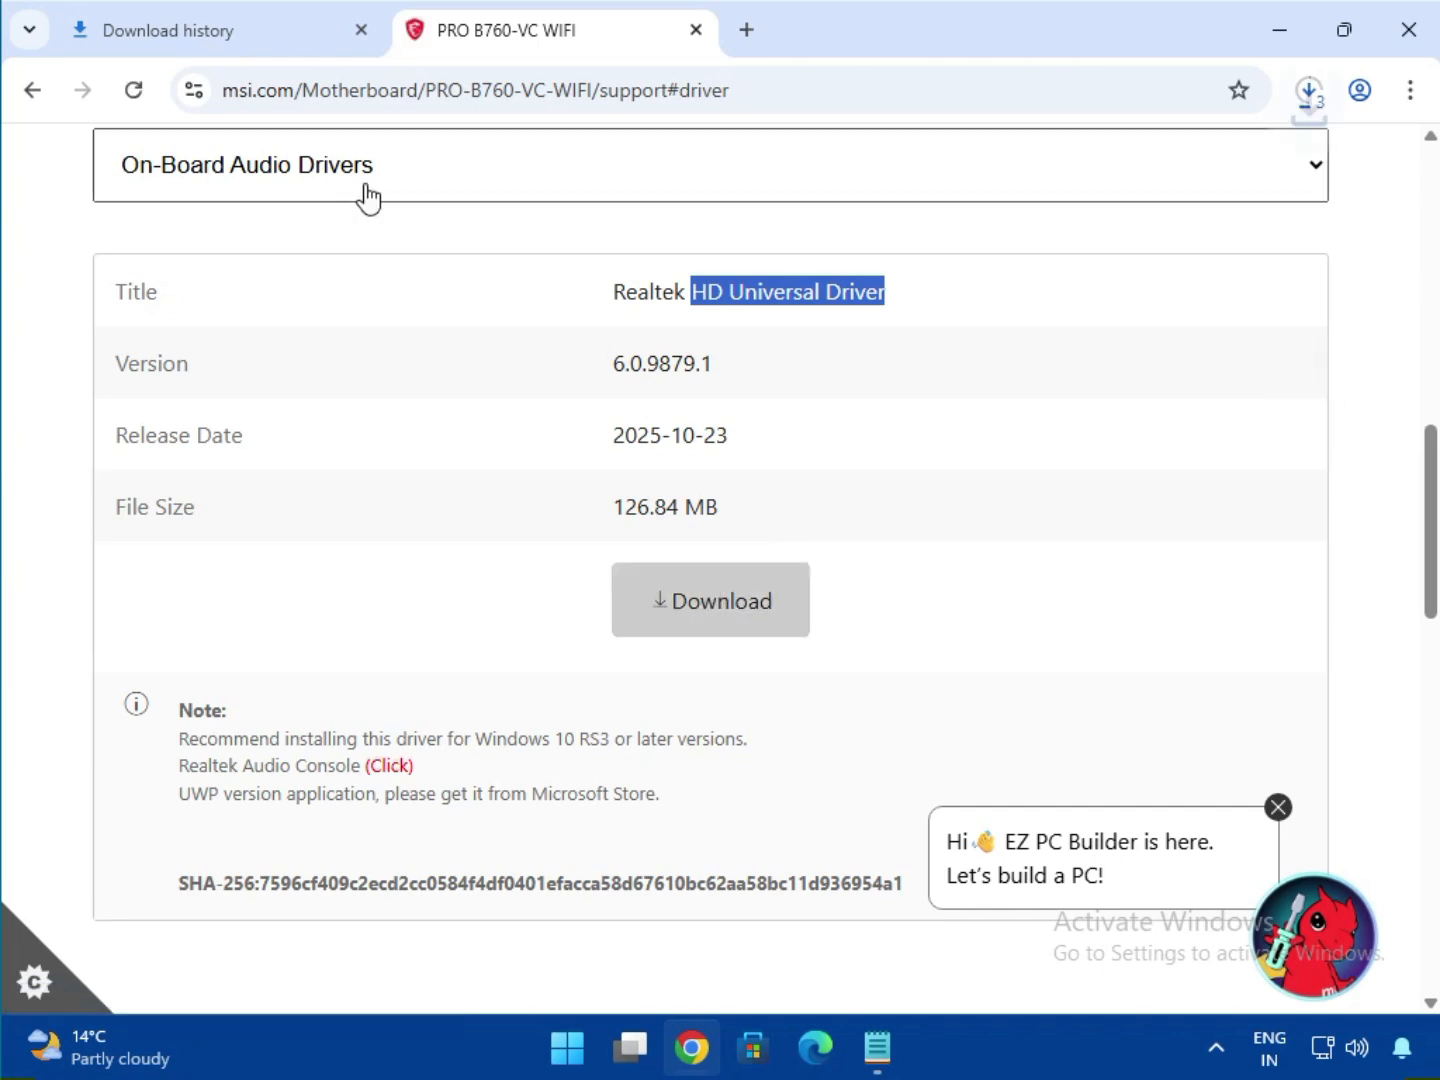
left_click(357, 338)
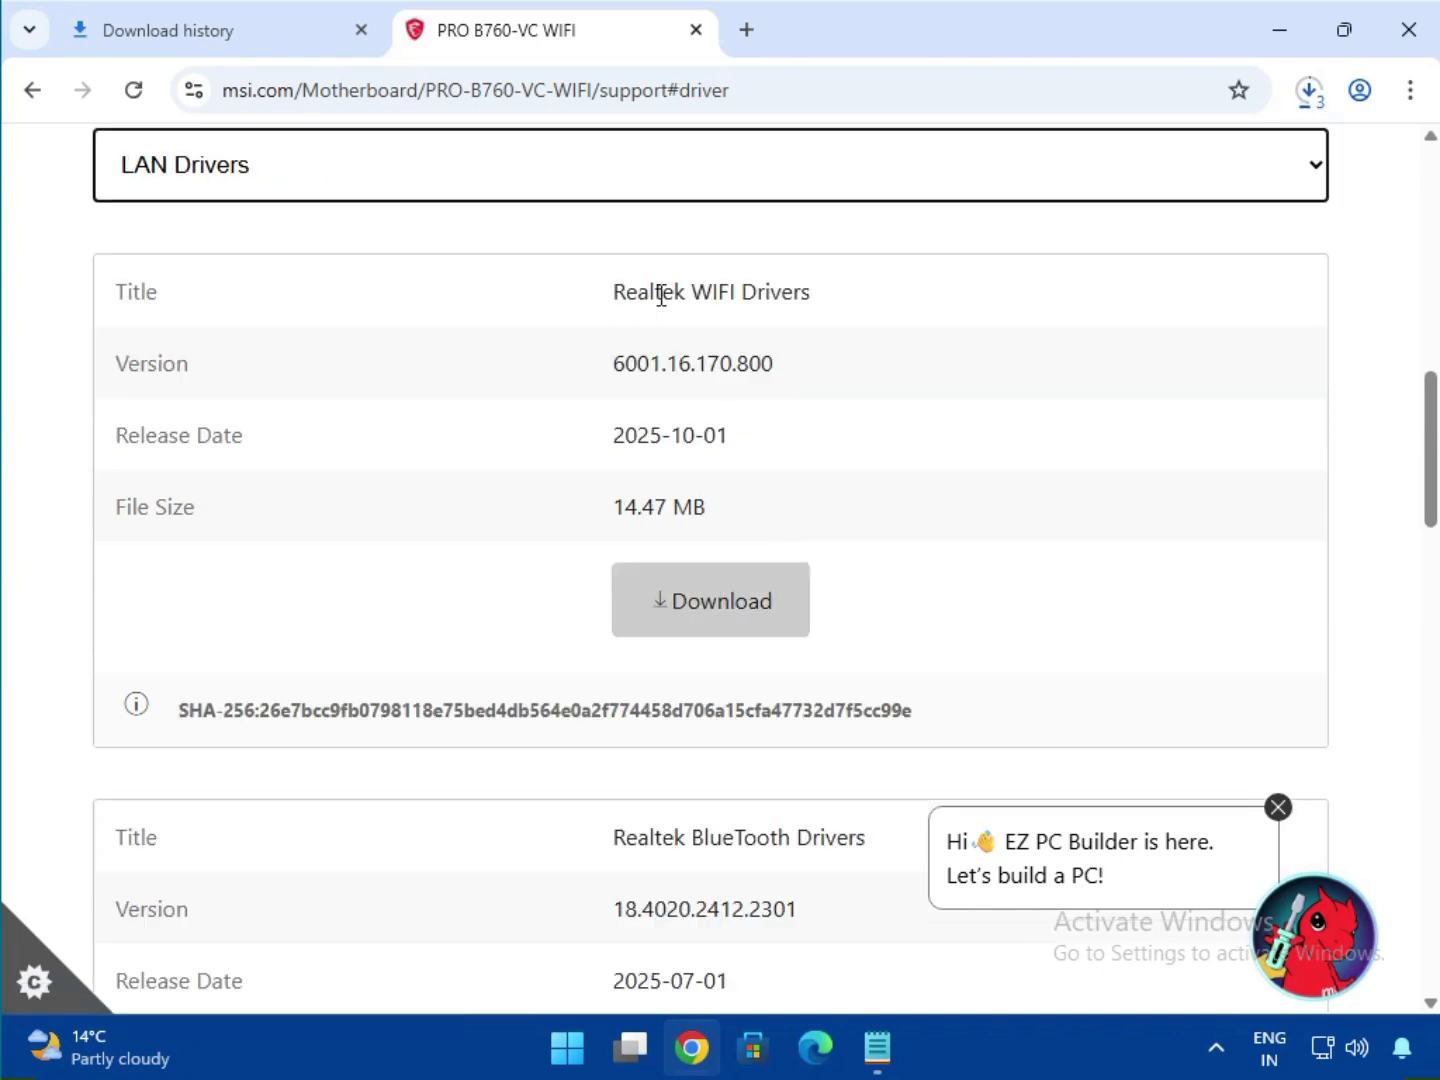
left_click_drag(673, 292, 876, 317)
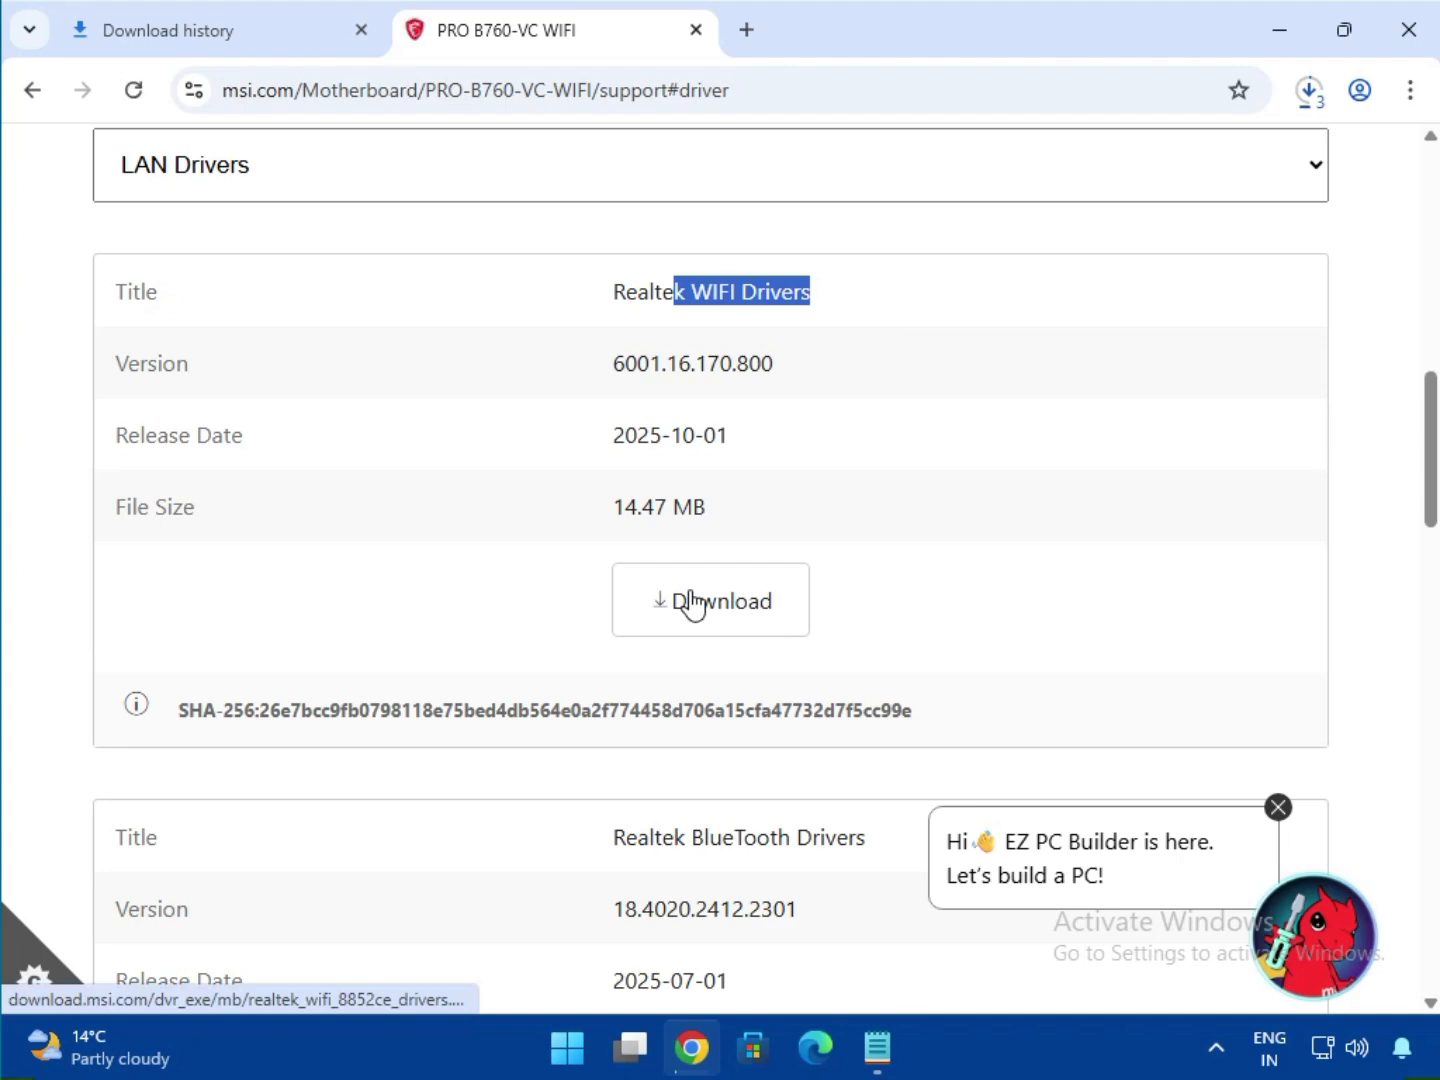
scroll(689, 602, "down", 3)
left_click_drag(690, 556, 866, 558)
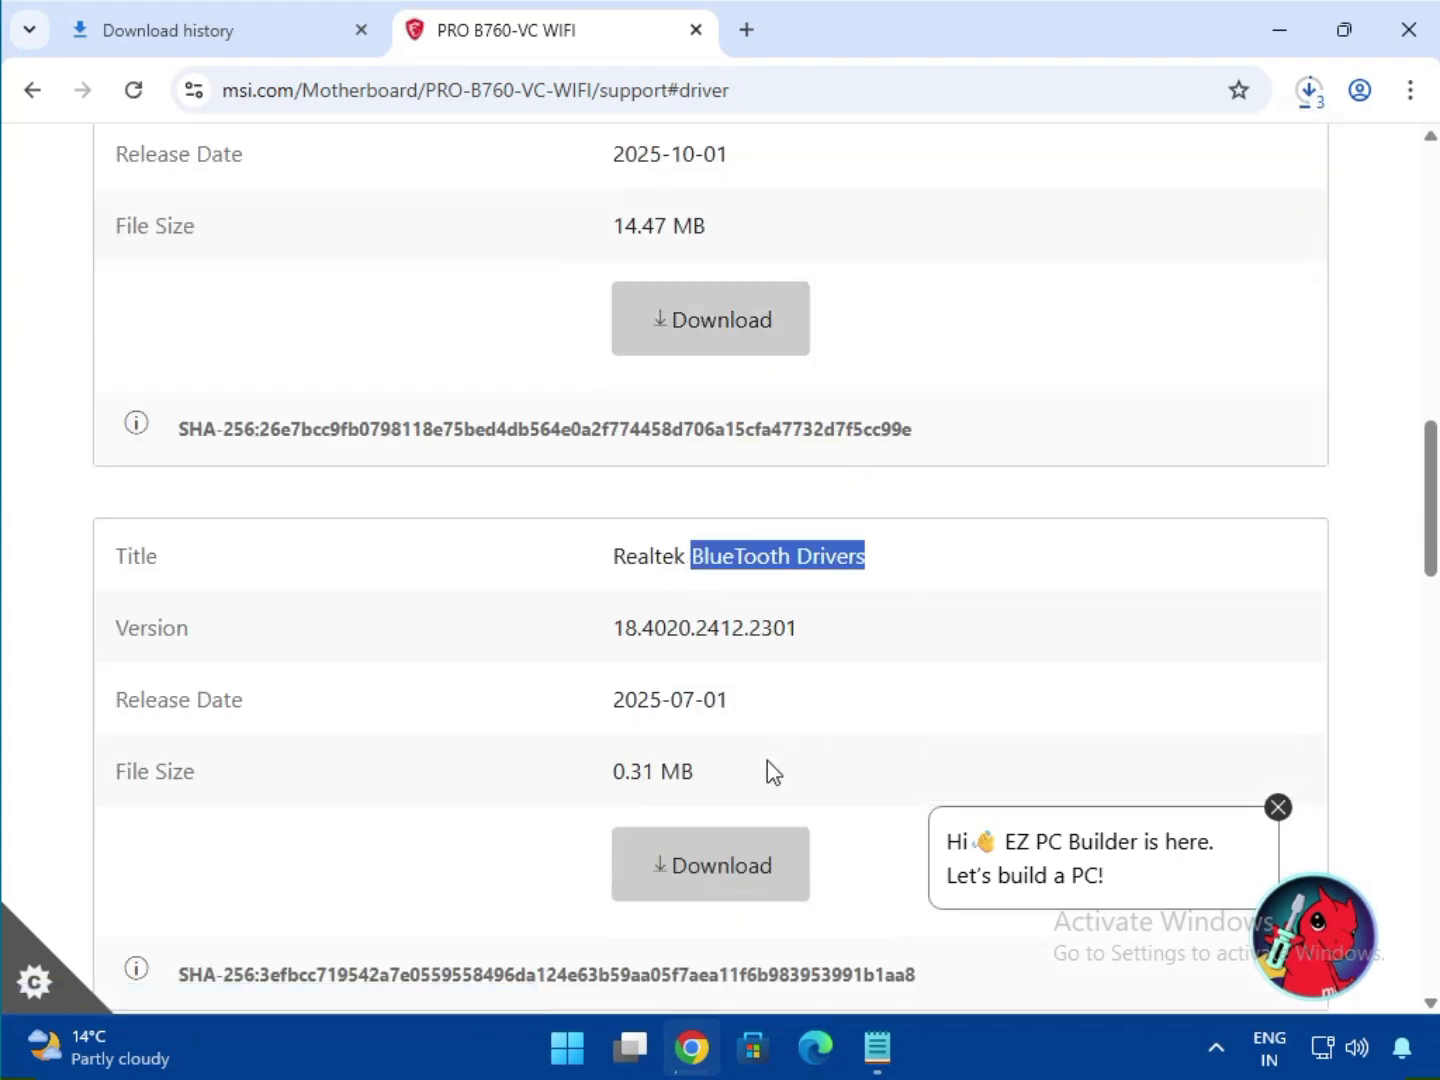
scroll(757, 772, "down", 3)
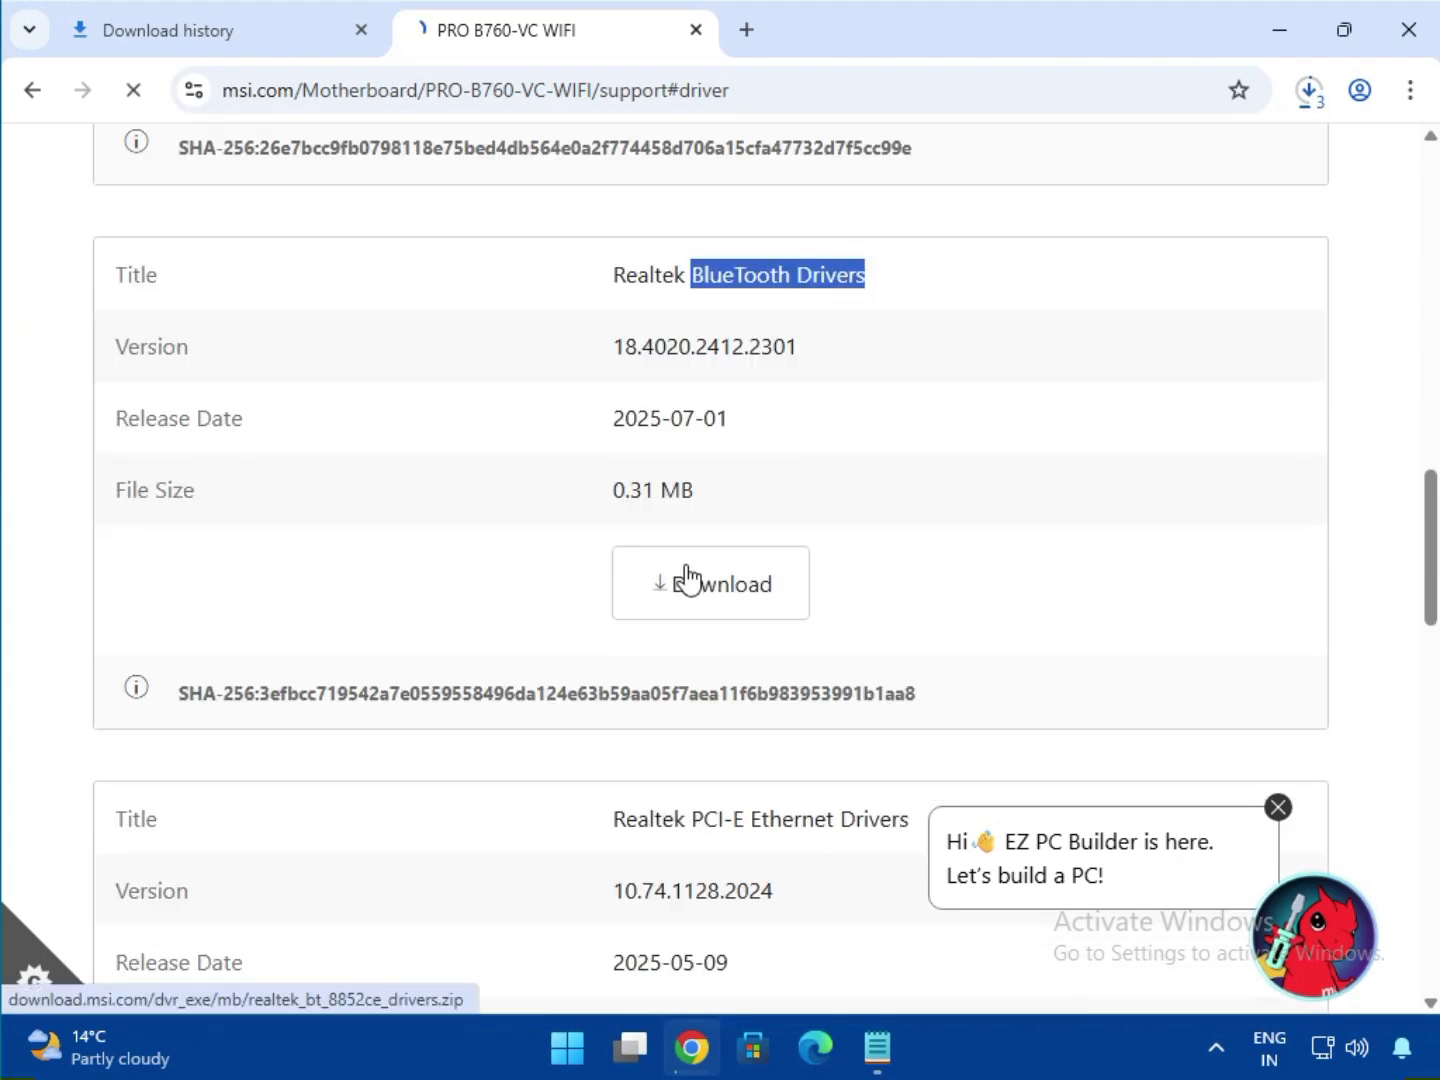
scroll(685, 578, "down", 3)
left_click_drag(689, 538, 909, 540)
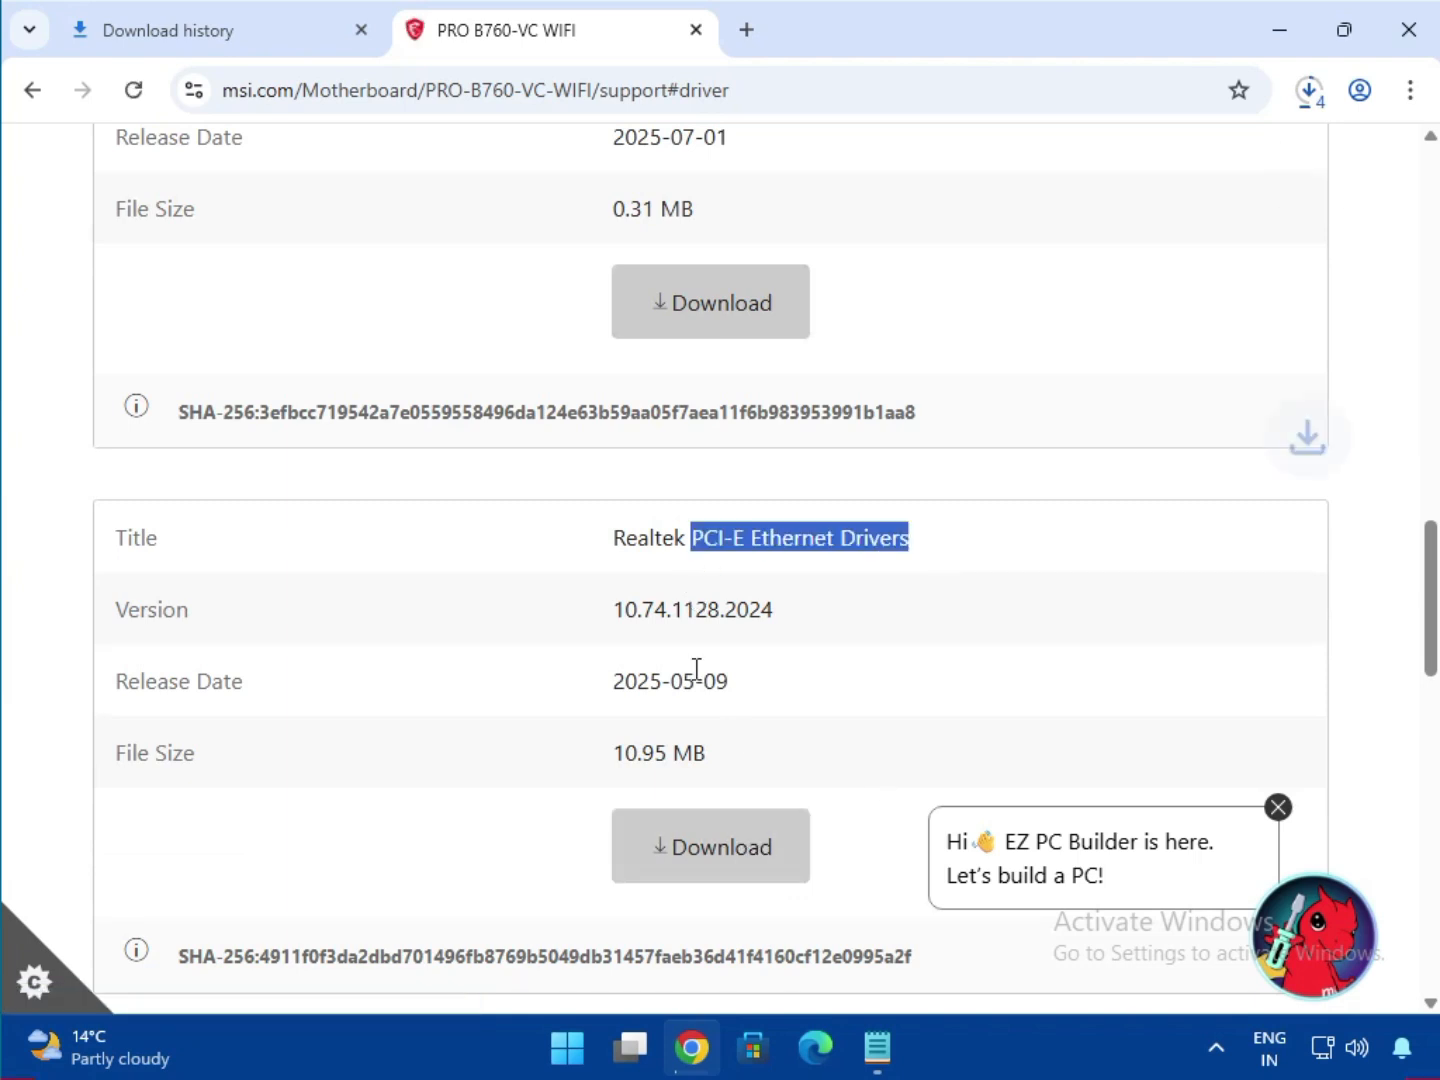
scroll(697, 668, "down", 5)
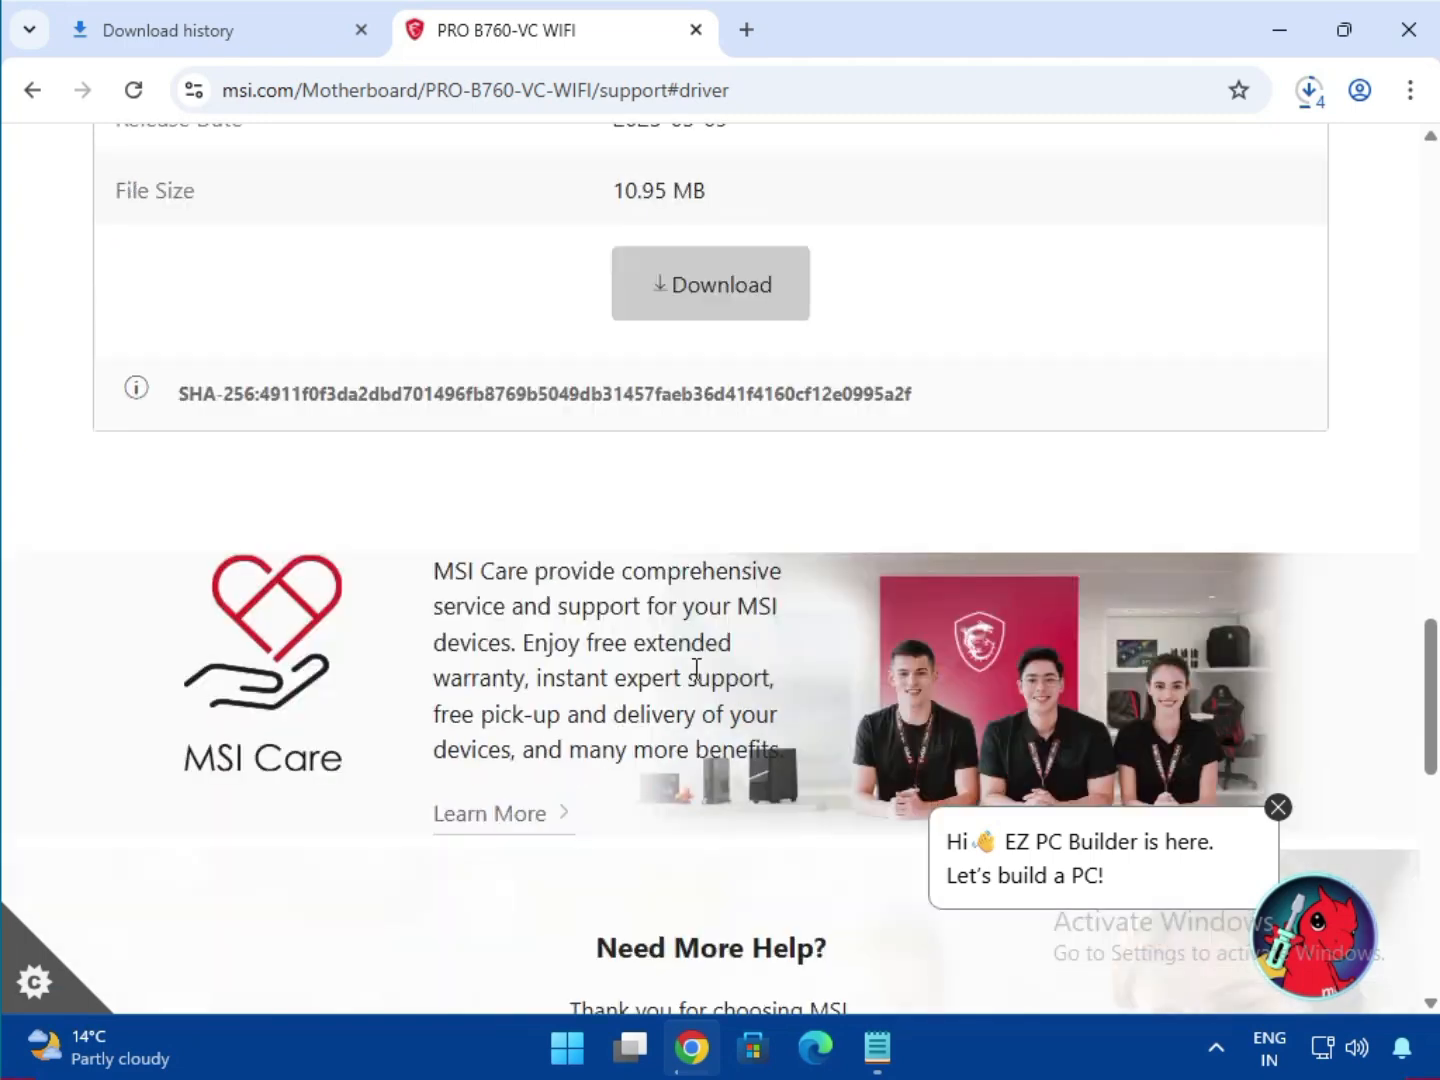
Open the full download history and show bt_drivers (3).zip in its folder.
scroll(697, 668, "up", 12)
scroll(697, 669, "up", 11)
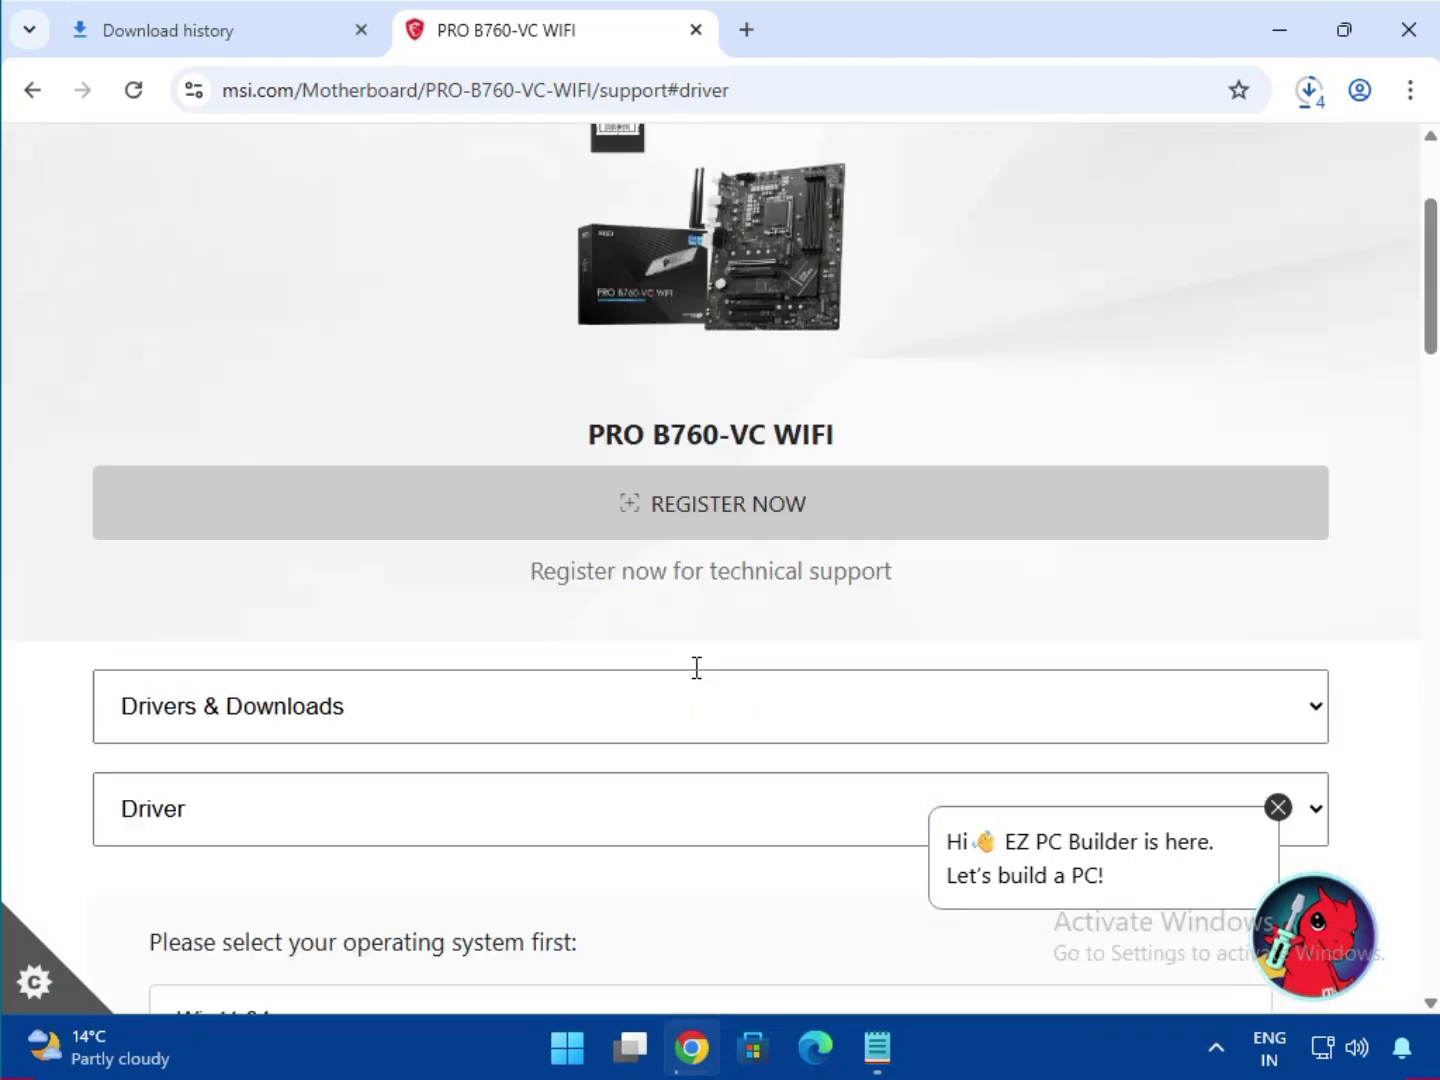
left_click(1318, 80)
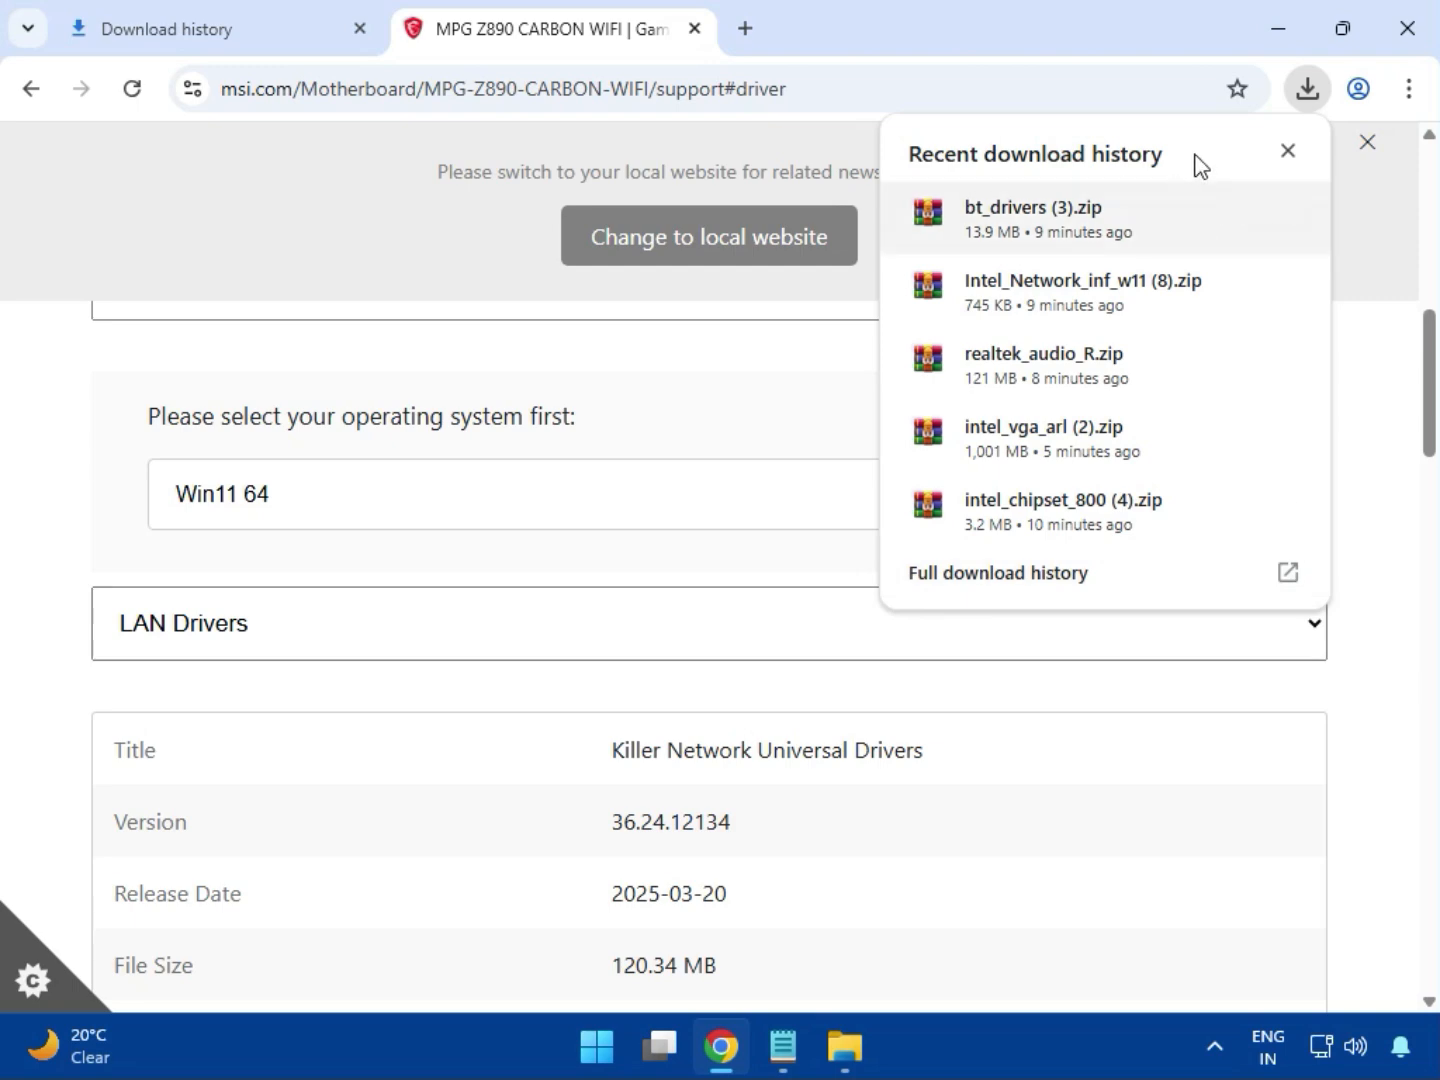
left_click(962, 588)
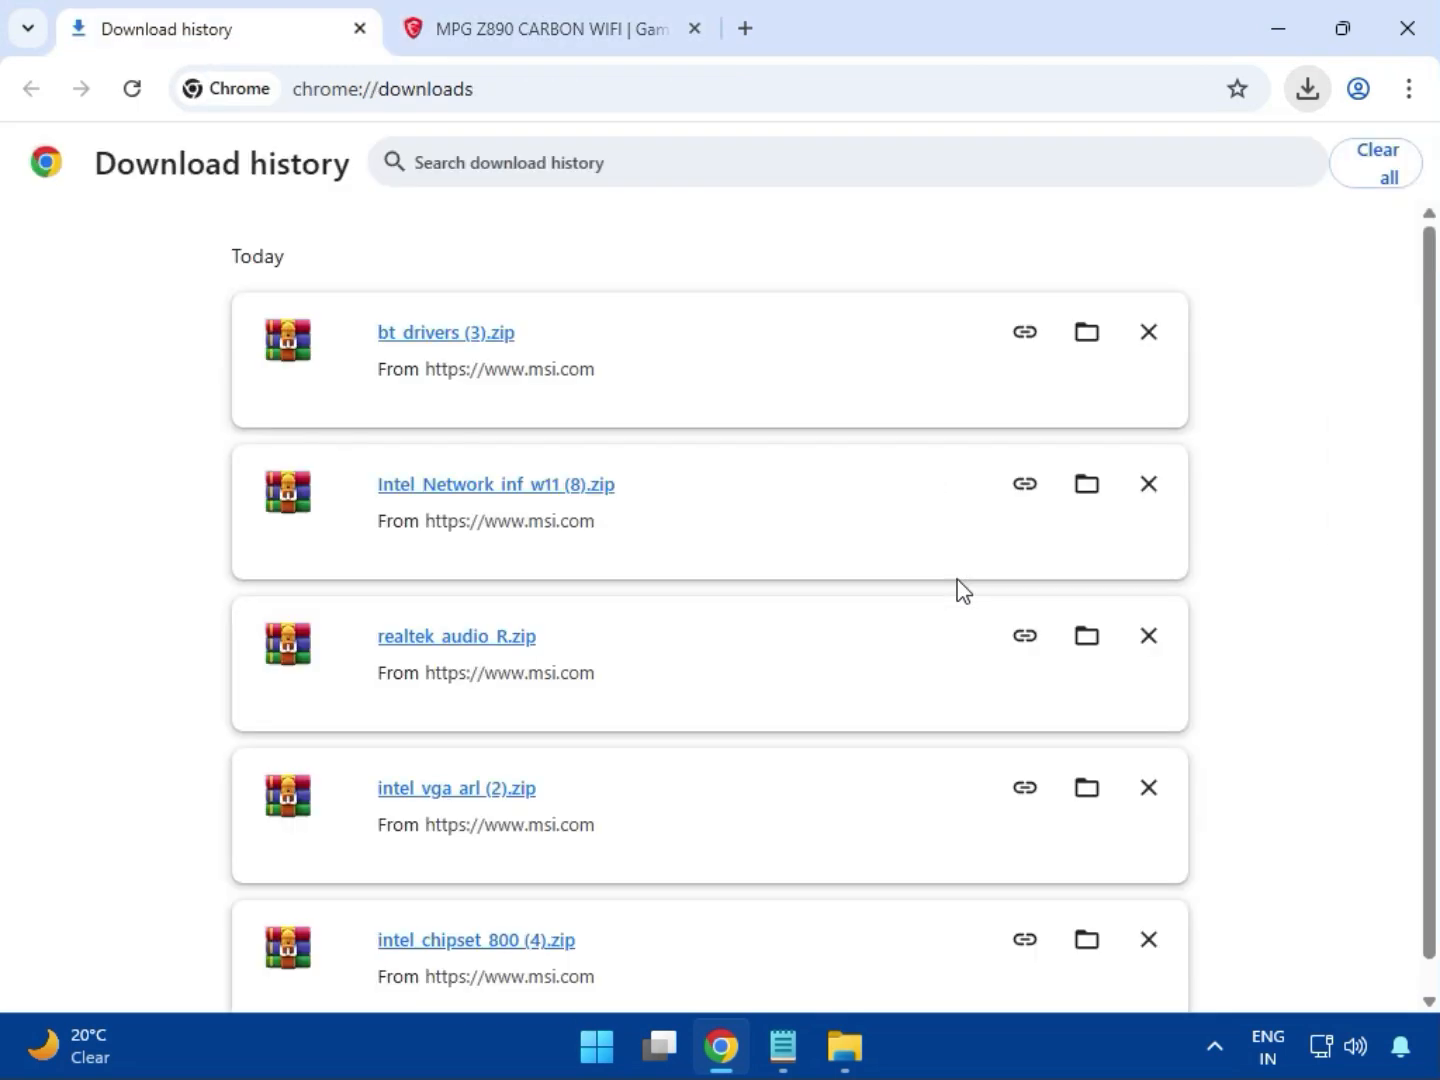
left_click(1083, 334)
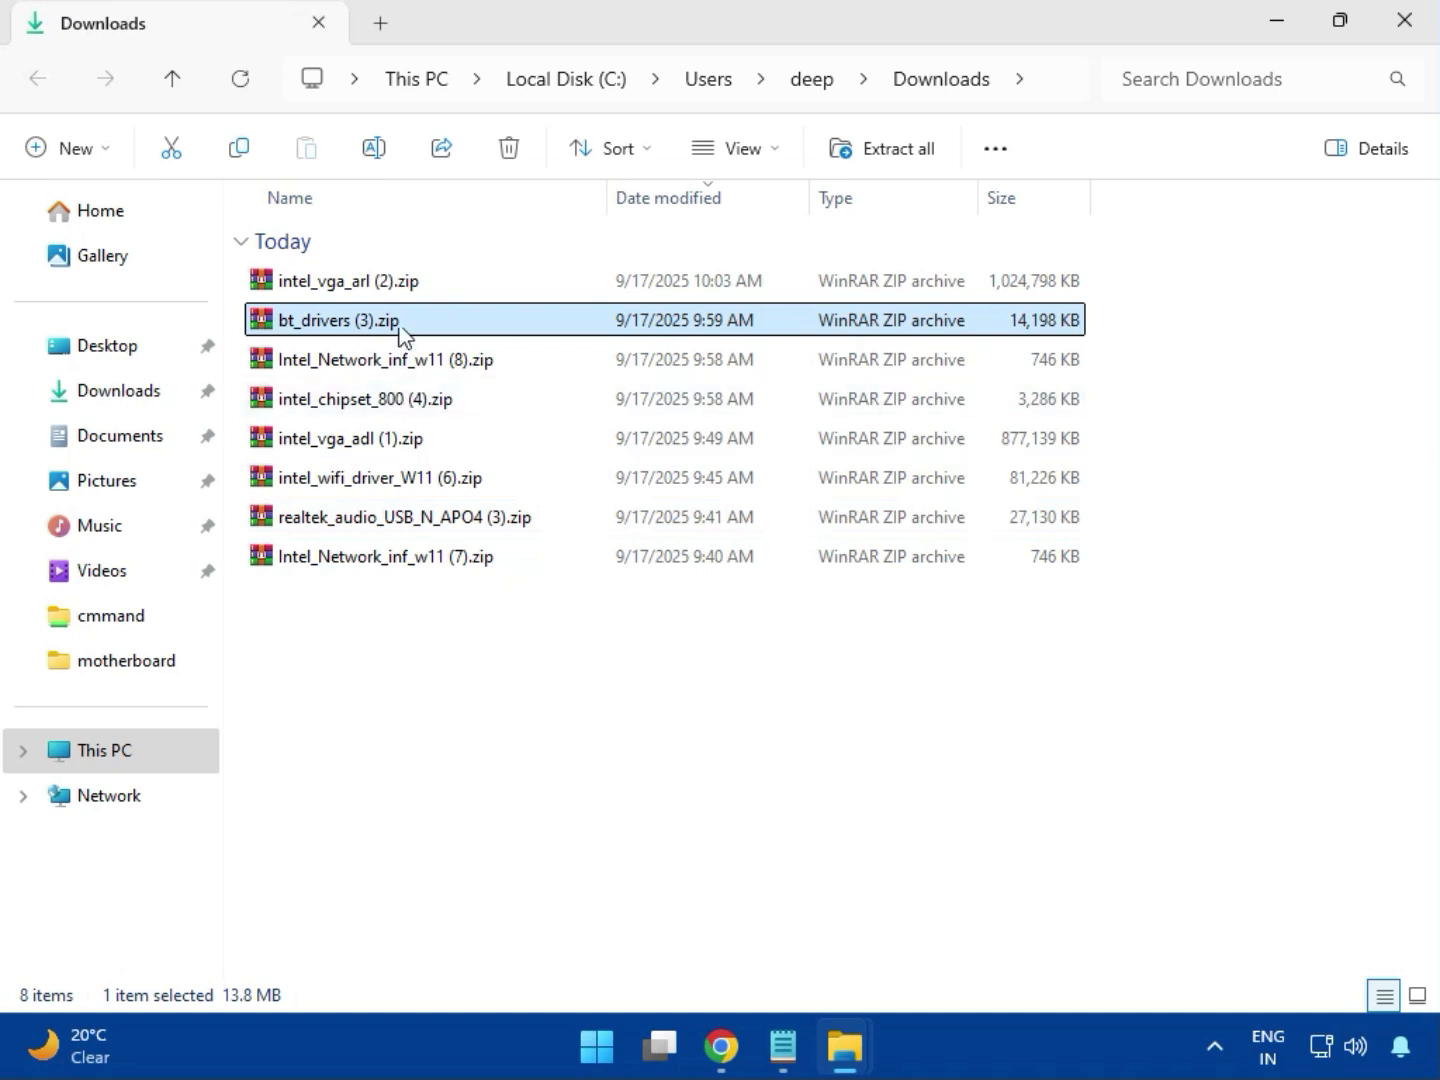
Open intel_vga_arl (2).zip, dismiss the WinRAR license reminder, and launch Installer.exe from the Intel VGA Driver_32.0.101.6629 folder.
key("Up")
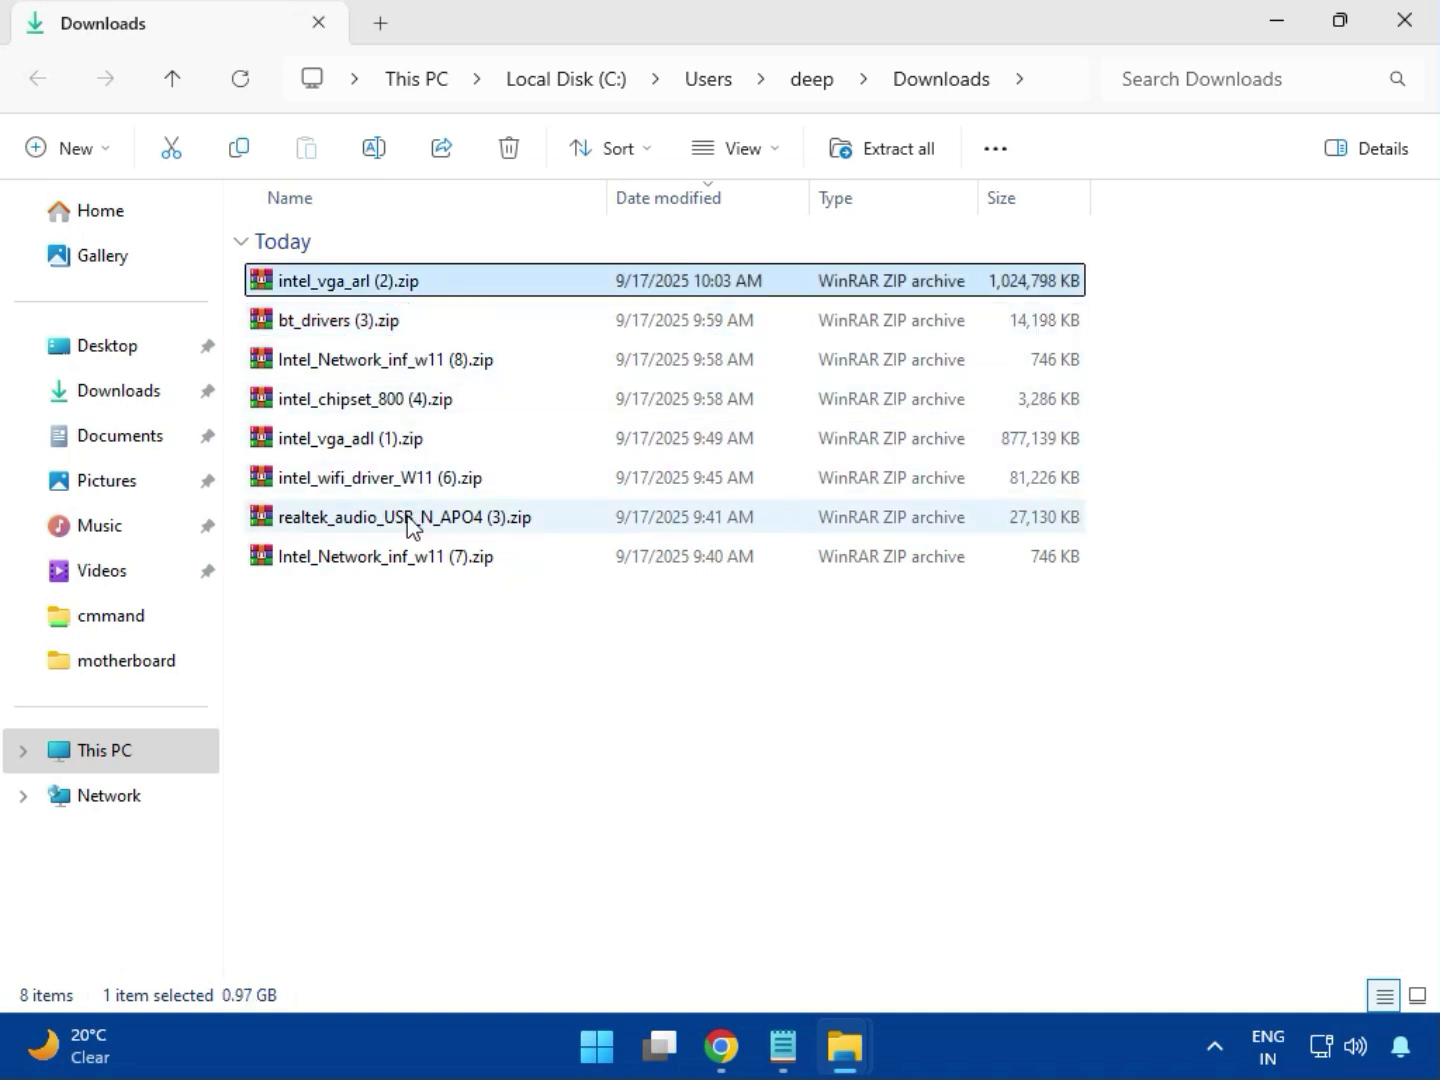
double_click(392, 284)
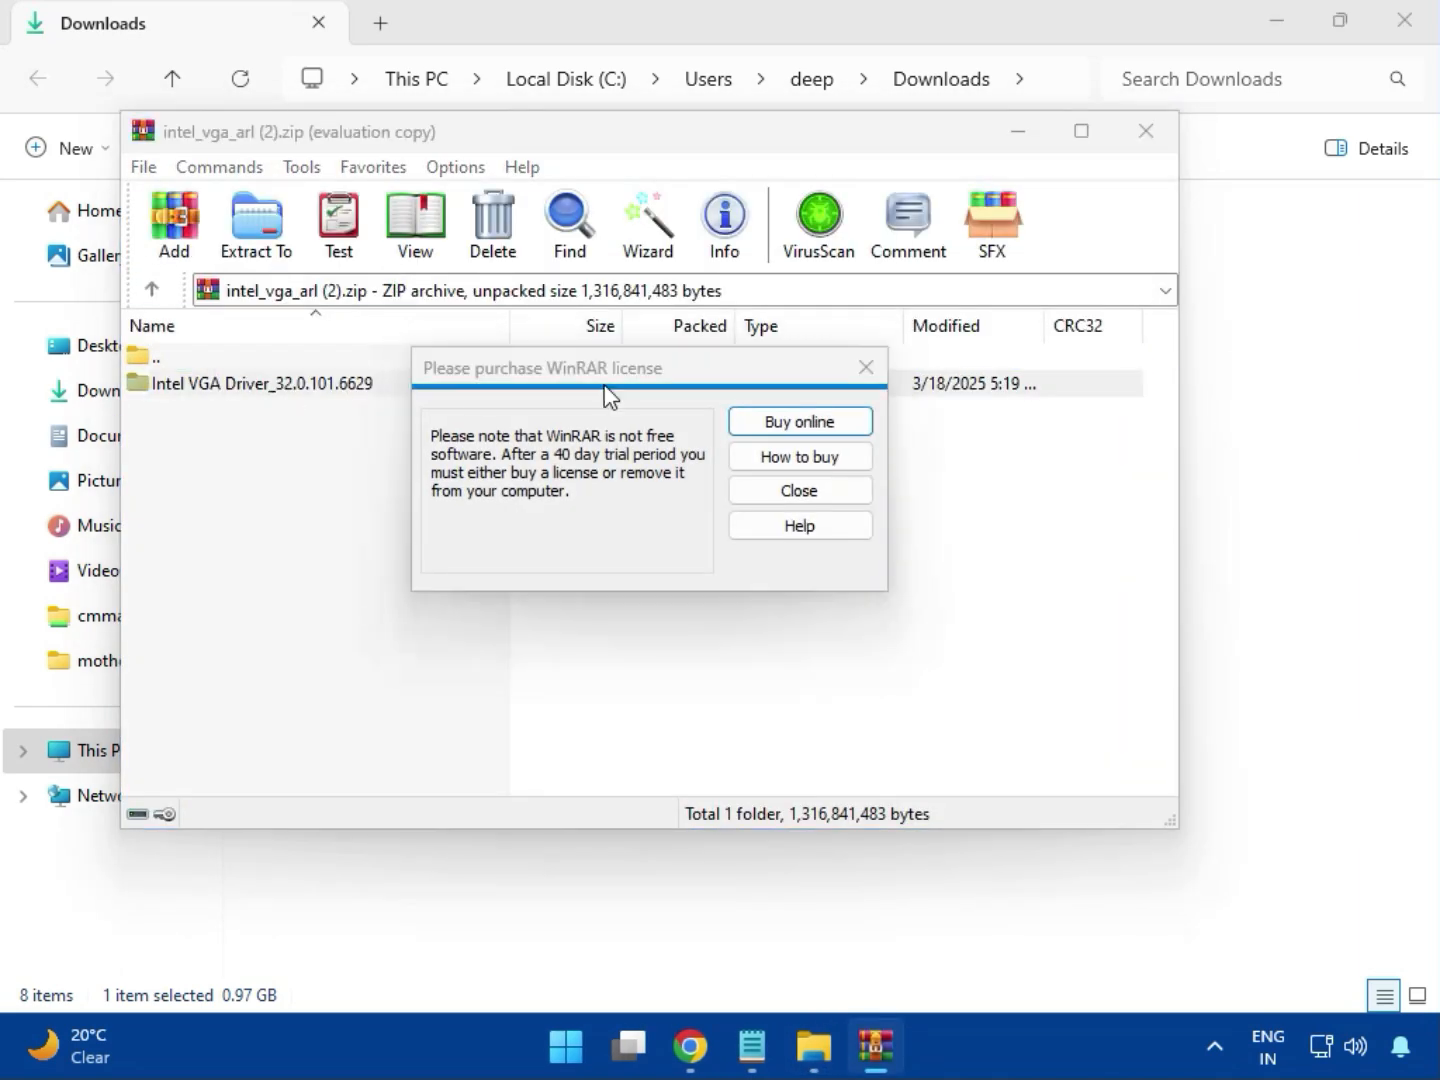
left_click(864, 368)
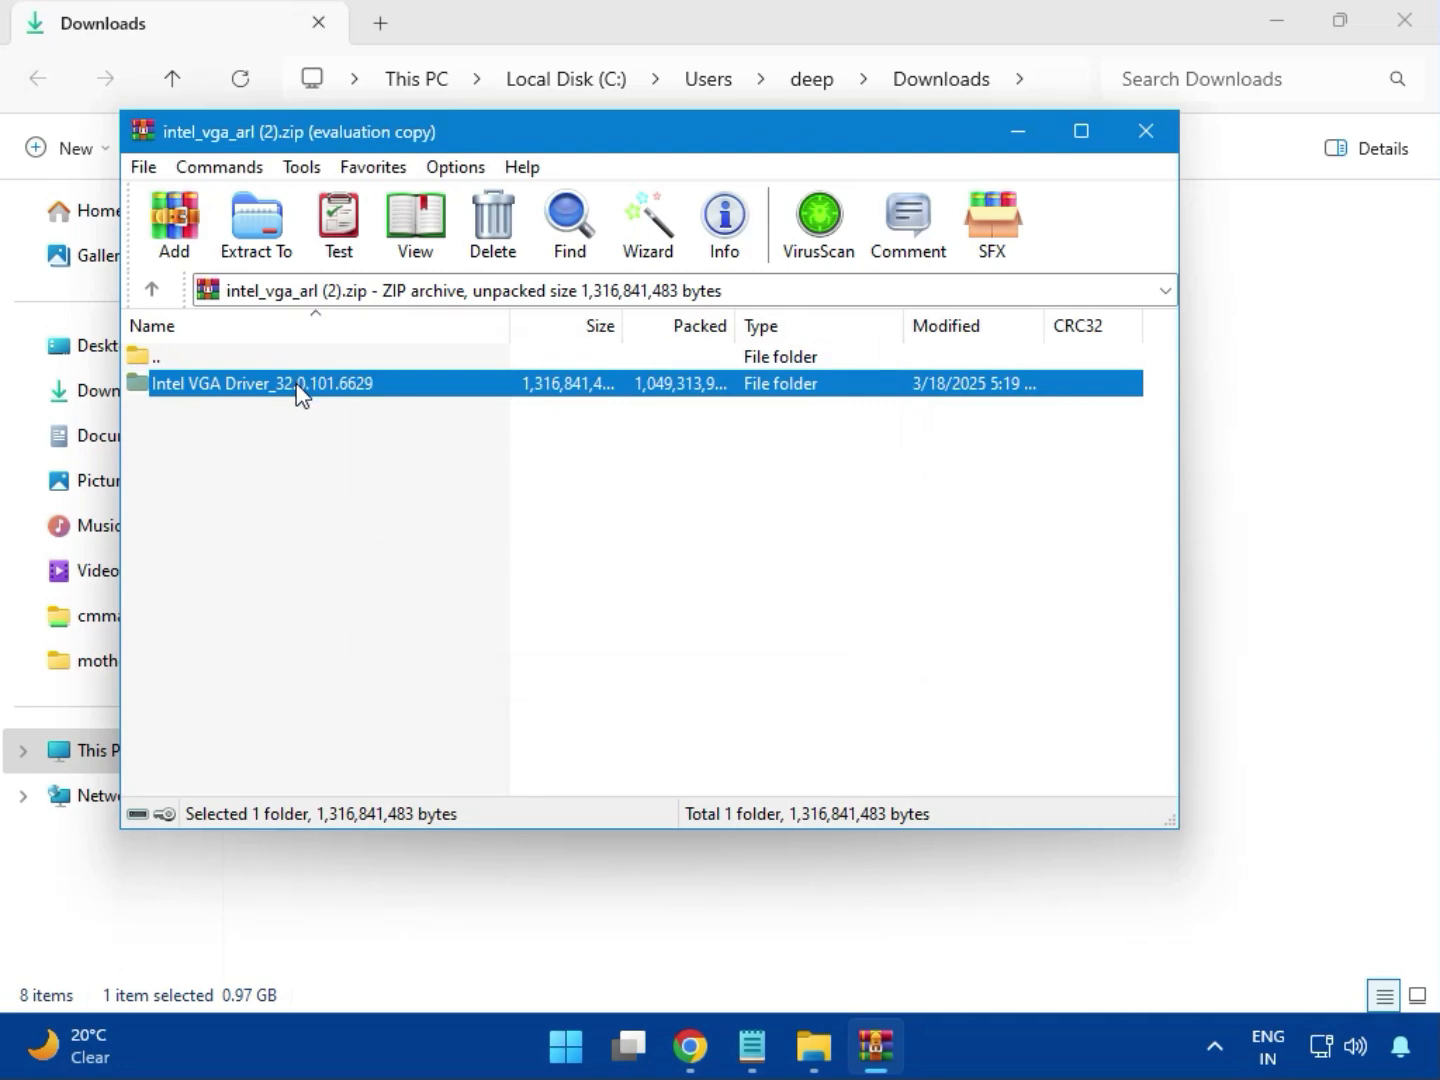
double_click(301, 384)
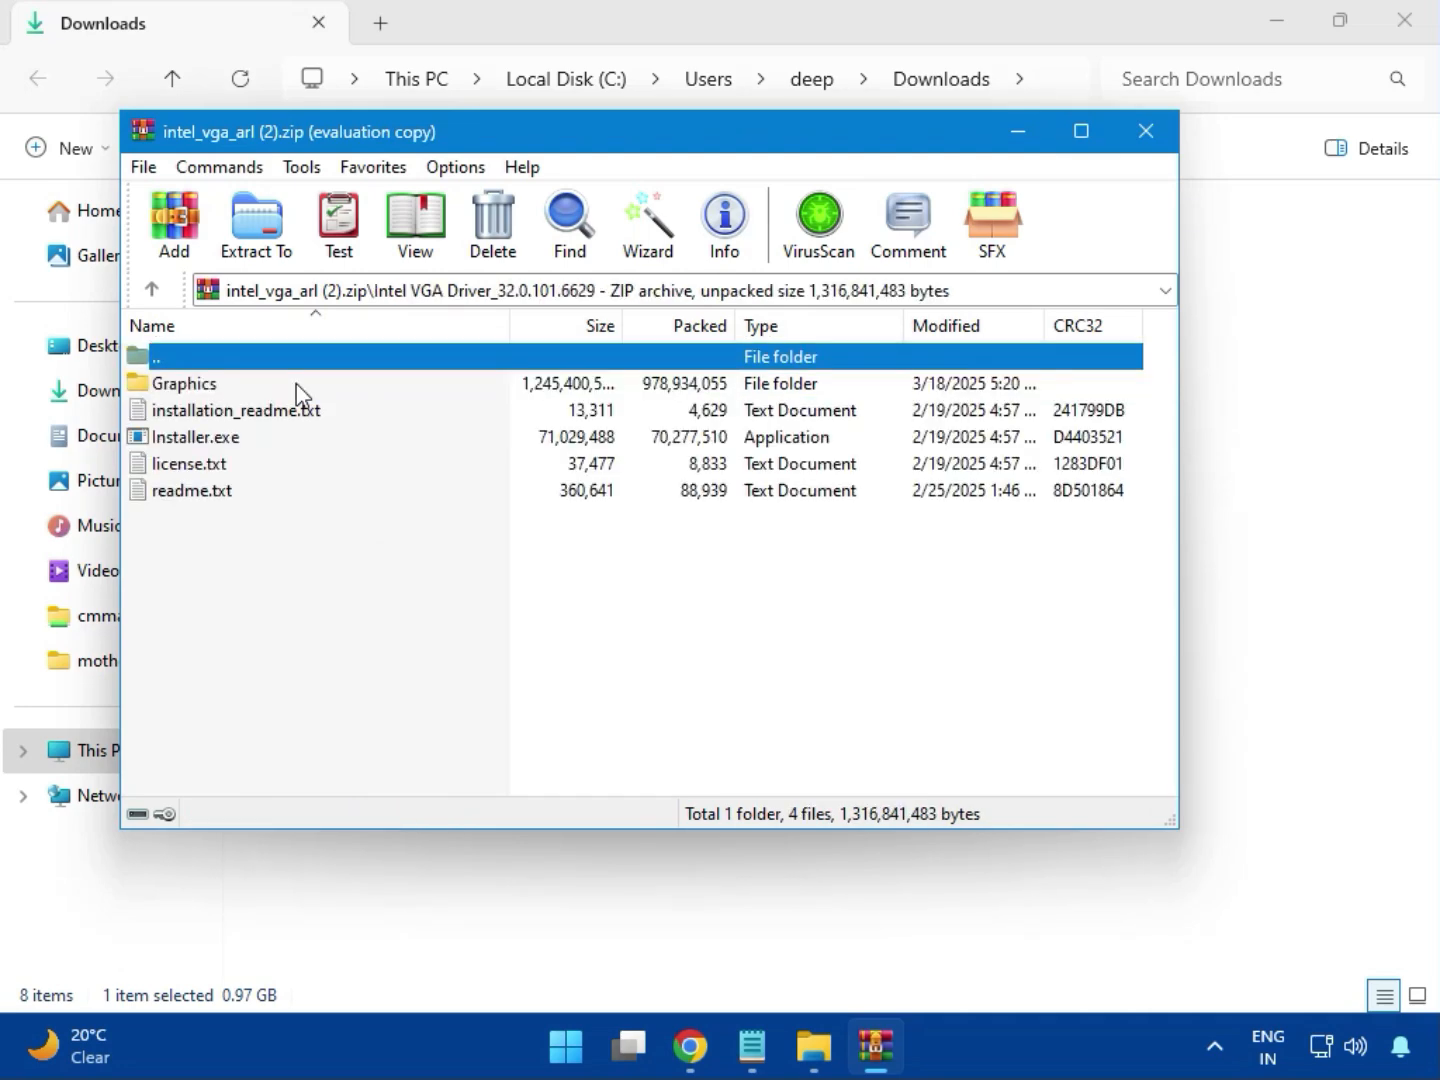
left_click(240, 440)
double_click(280, 438)
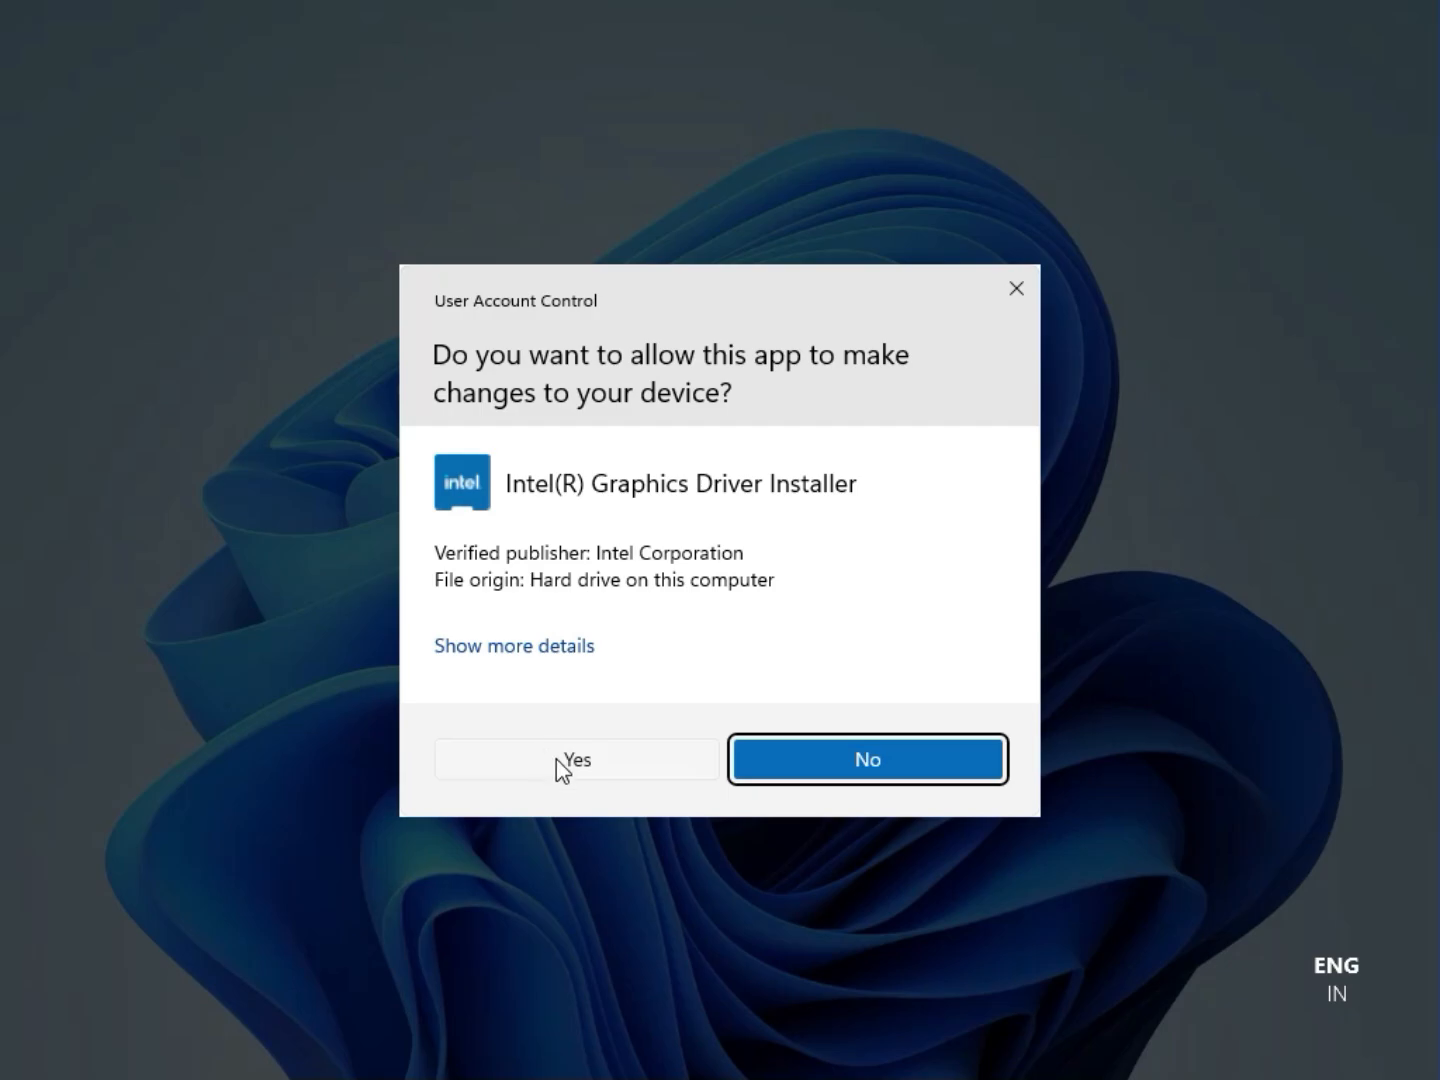
Allow the Intel Graphics Driver Installer to make changes, try to install the driver, and close the installer and archive.
left_click(571, 761)
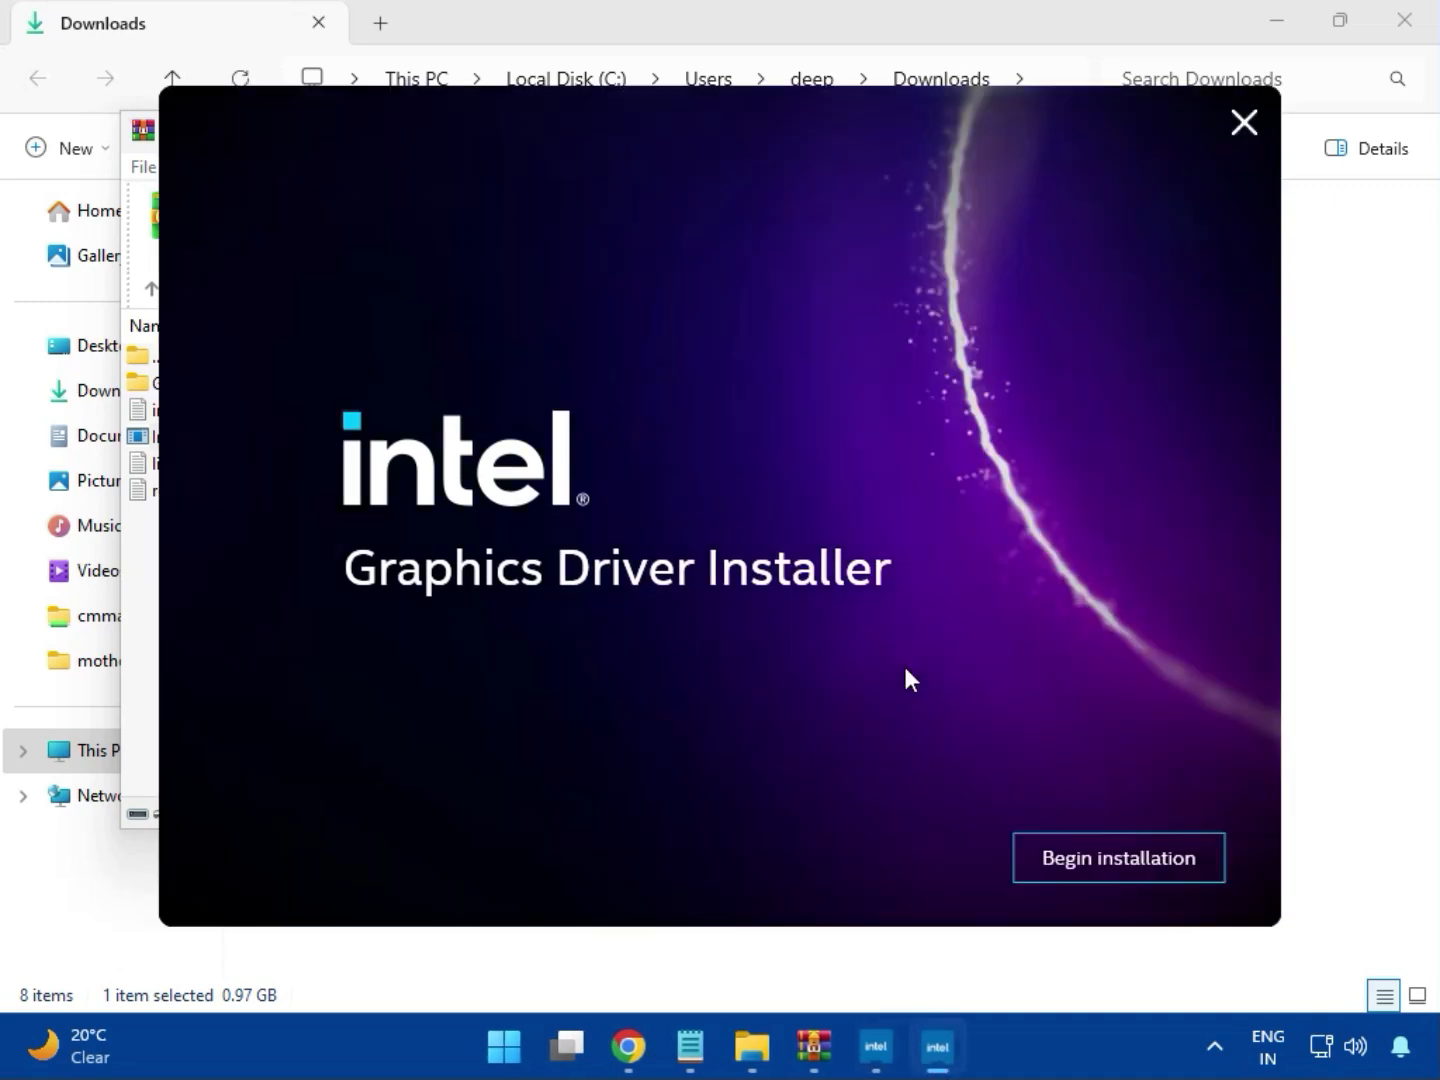
left_click(1100, 857)
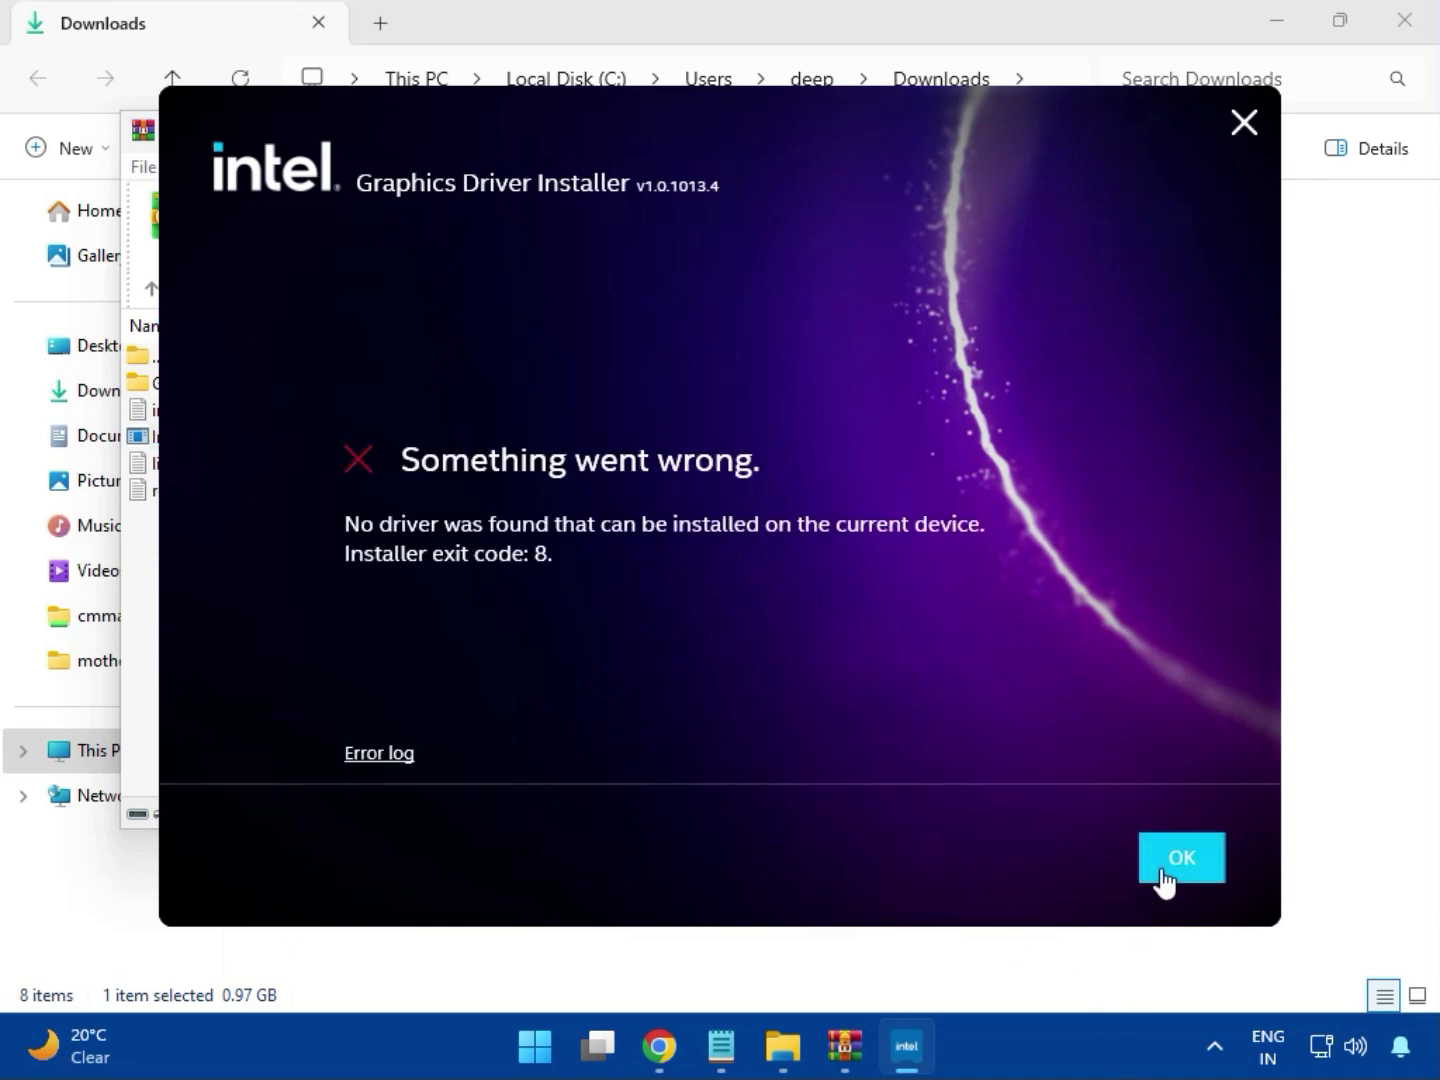
left_click(1163, 872)
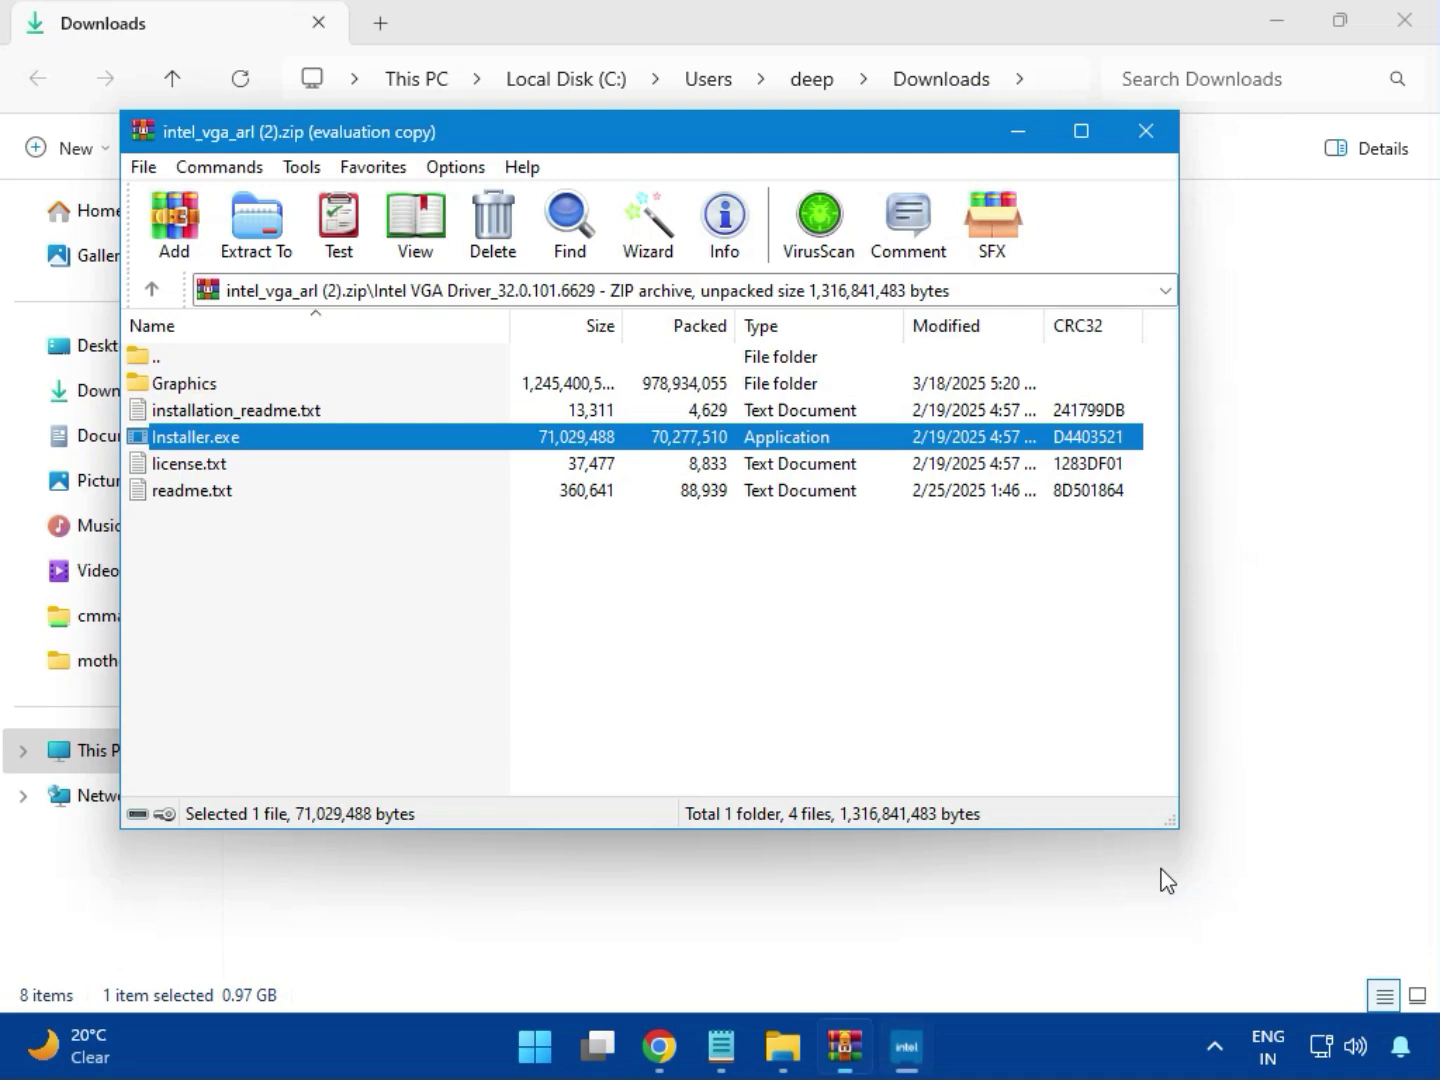
left_click(1145, 131)
Open bt_drivers (3).zip, dismiss the WinRAR pop-up, and enter the Intel BlueTooth Driver_23.70.0.2 folder.
left_click(278, 330)
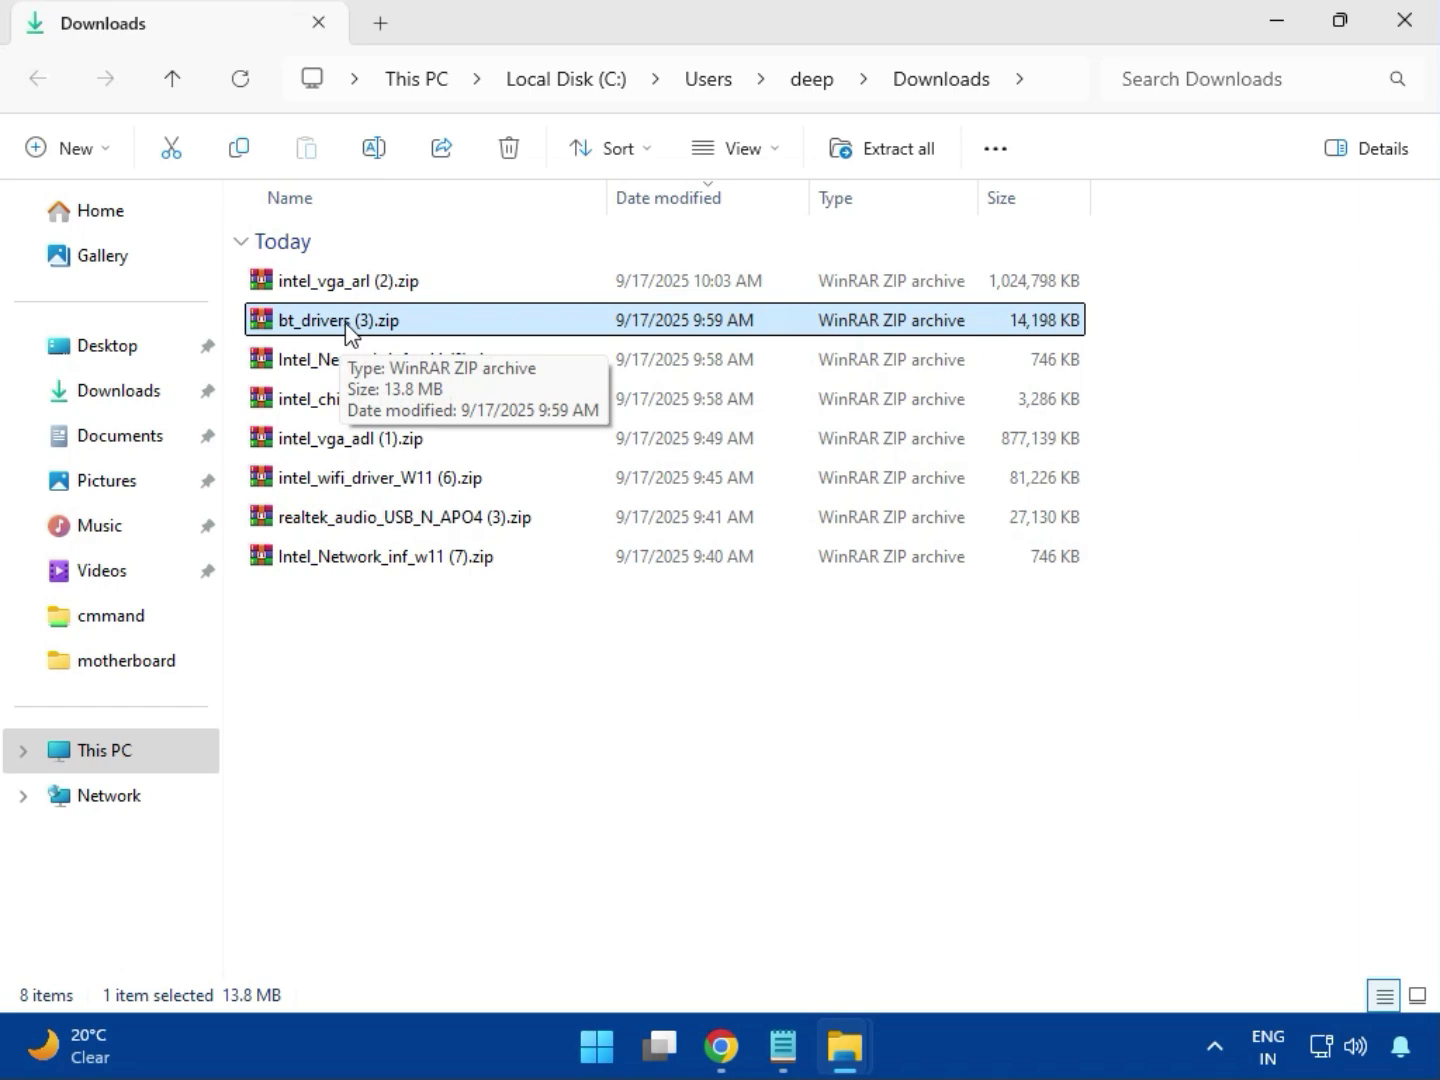
double_click(350, 325)
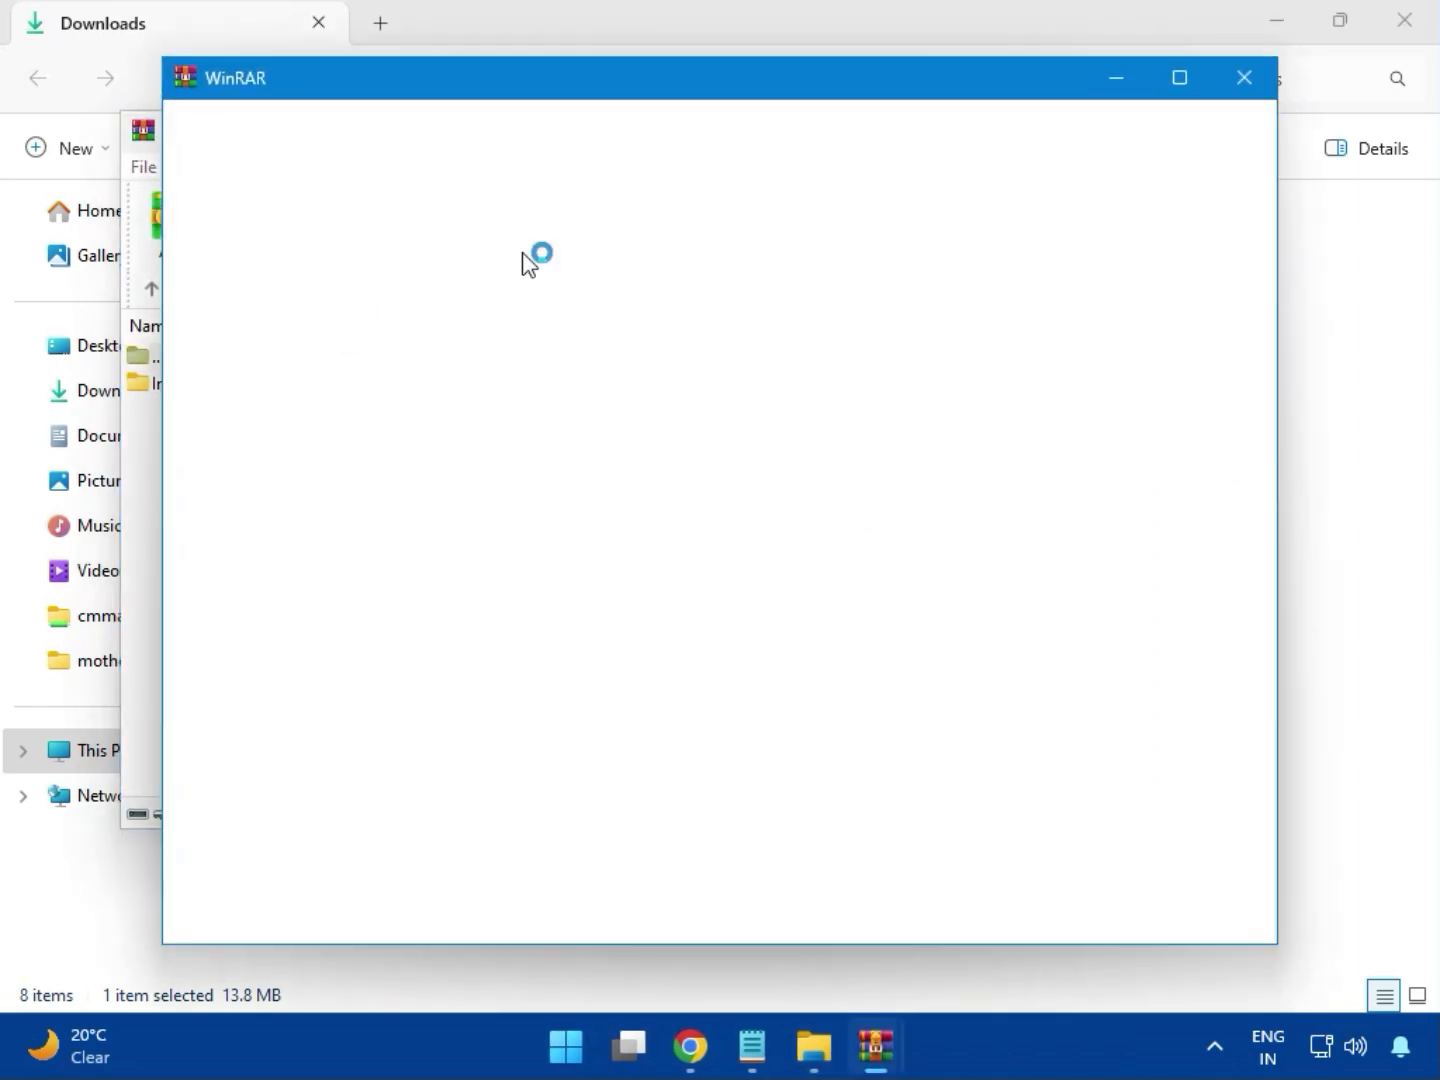
left_click(1246, 78)
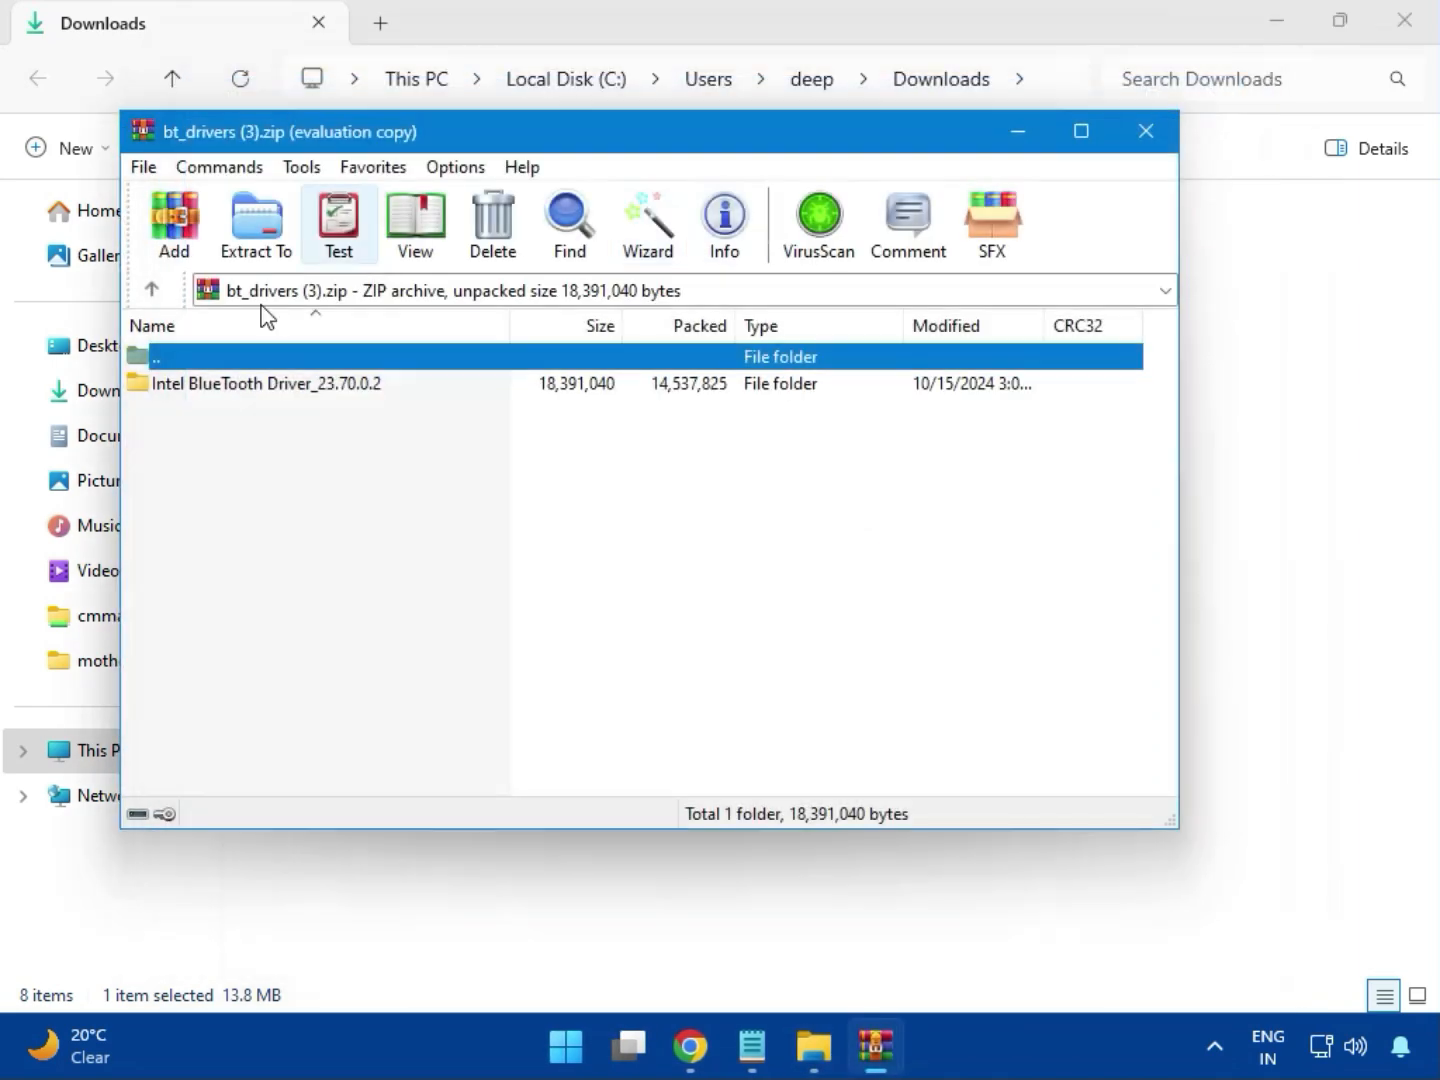
left_click(204, 384)
double_click(270, 385)
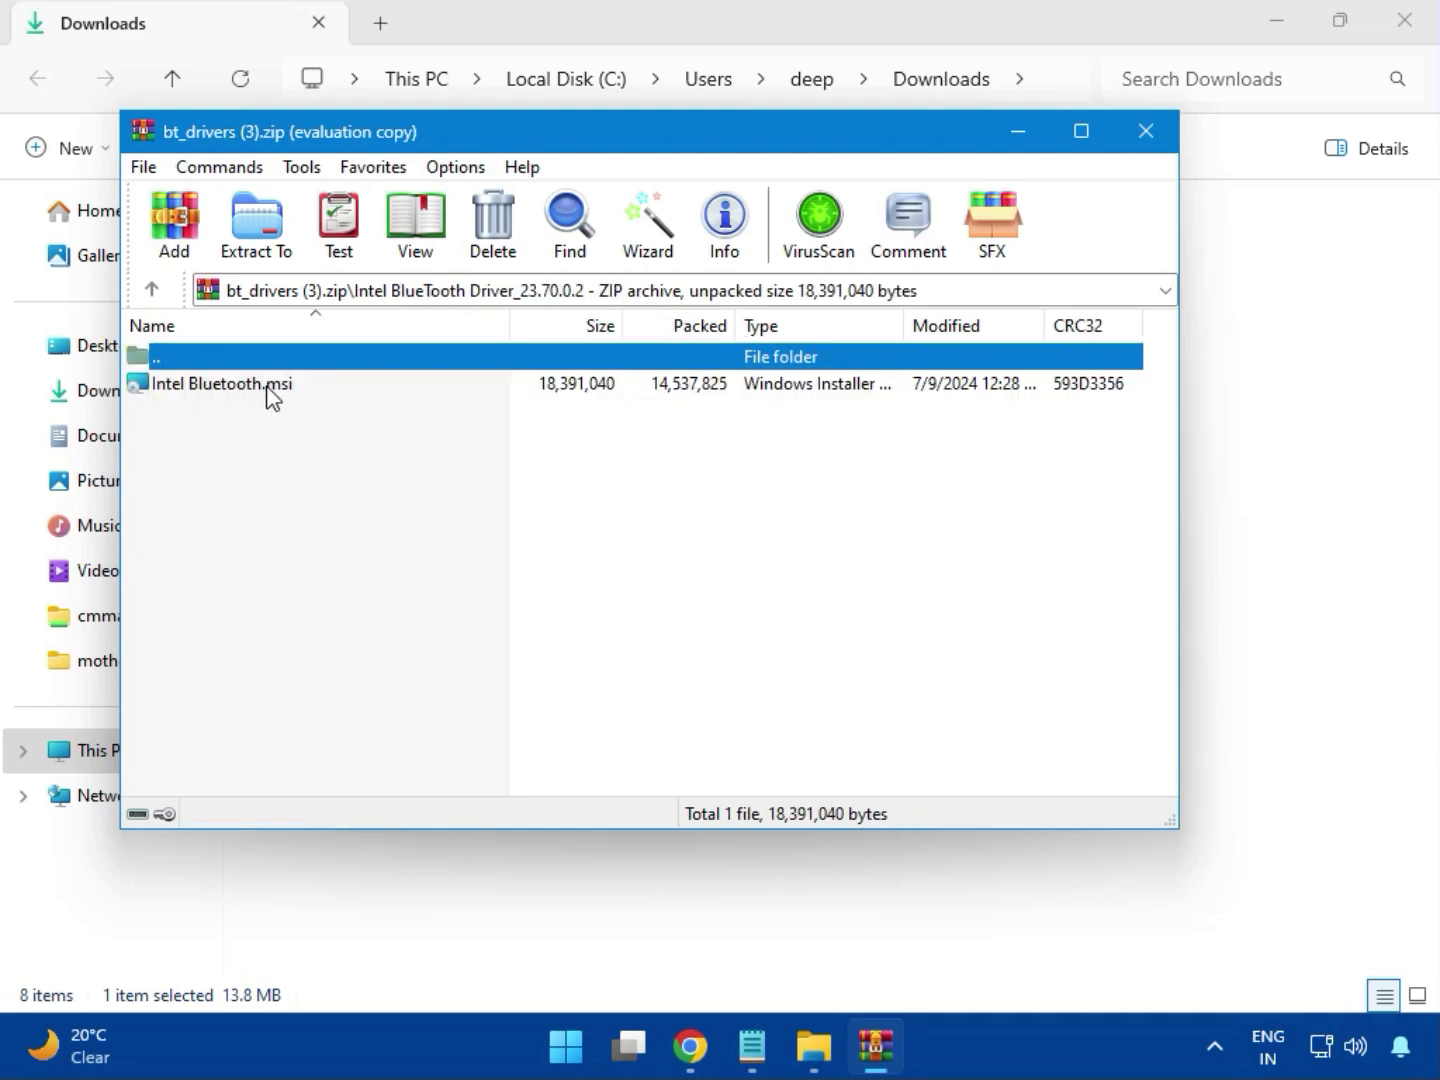
Launch Intel Bluetooth.msi, accept the license agreement, and choose the Typical setup type.
double_click(244, 396)
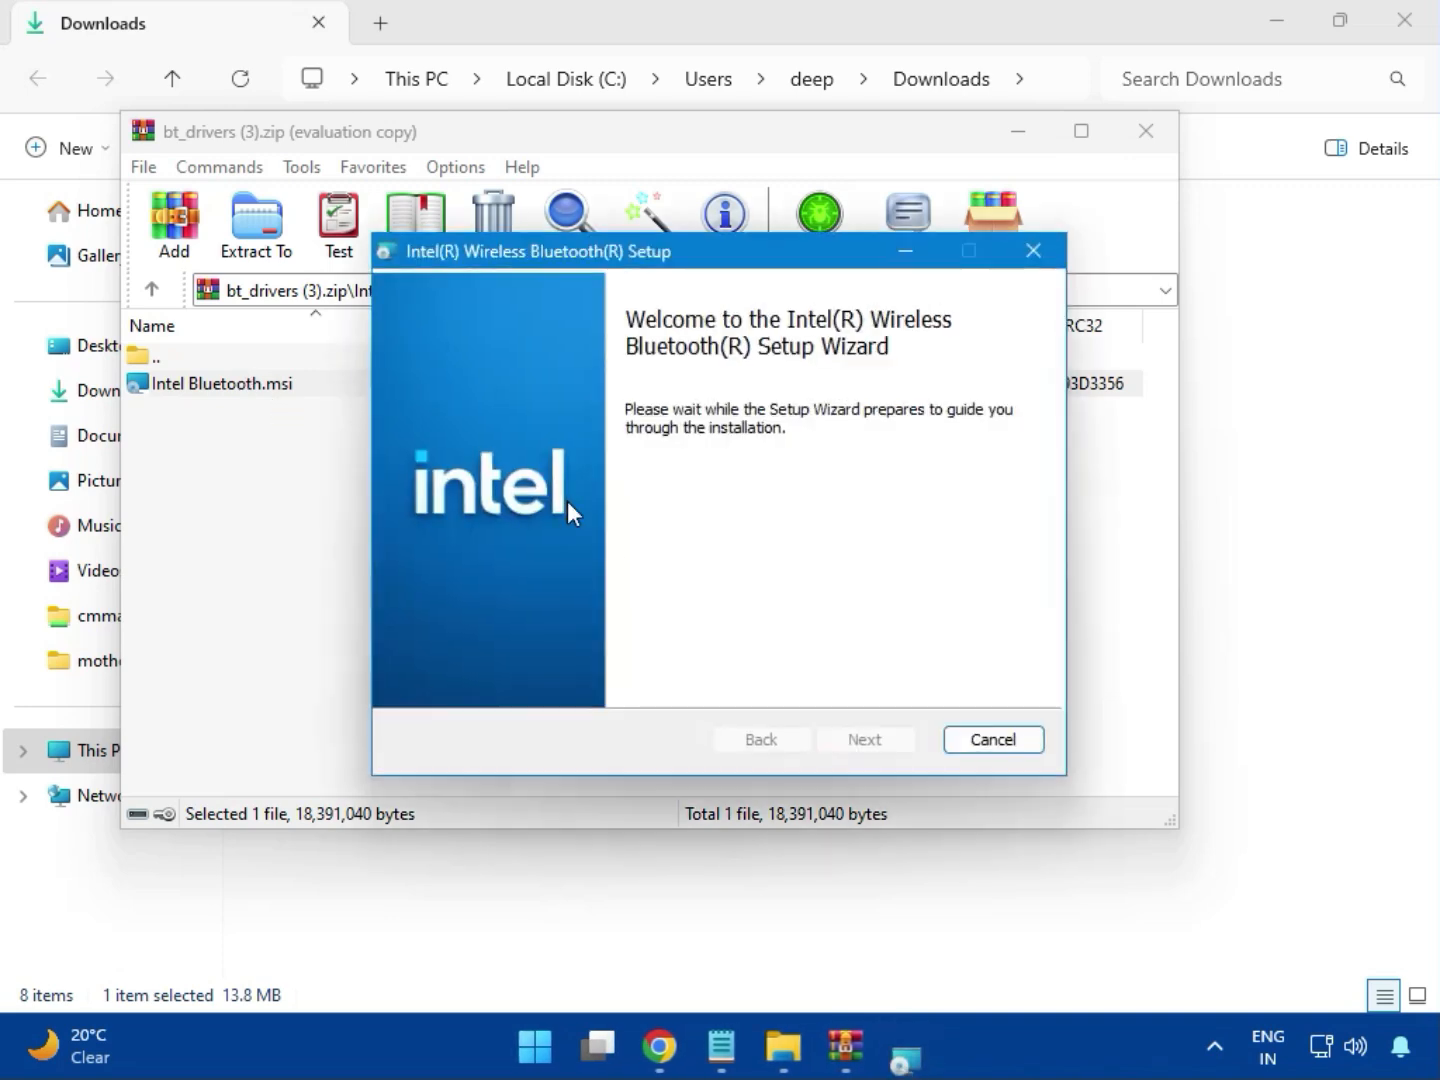
left_click(865, 739)
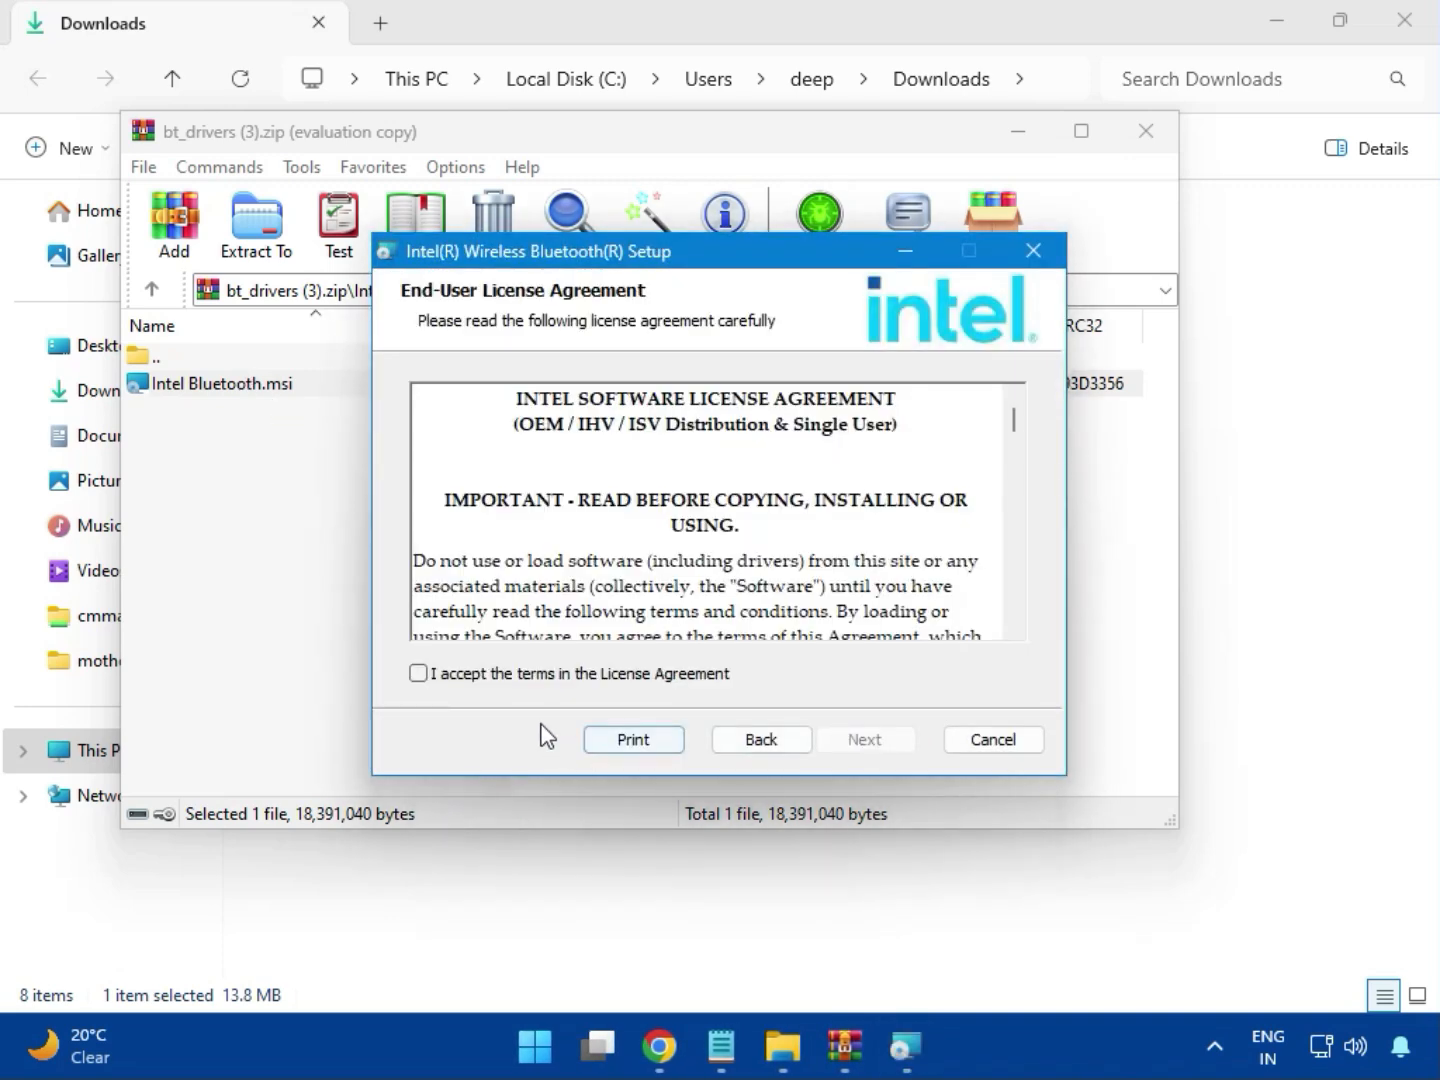
left_click(464, 679)
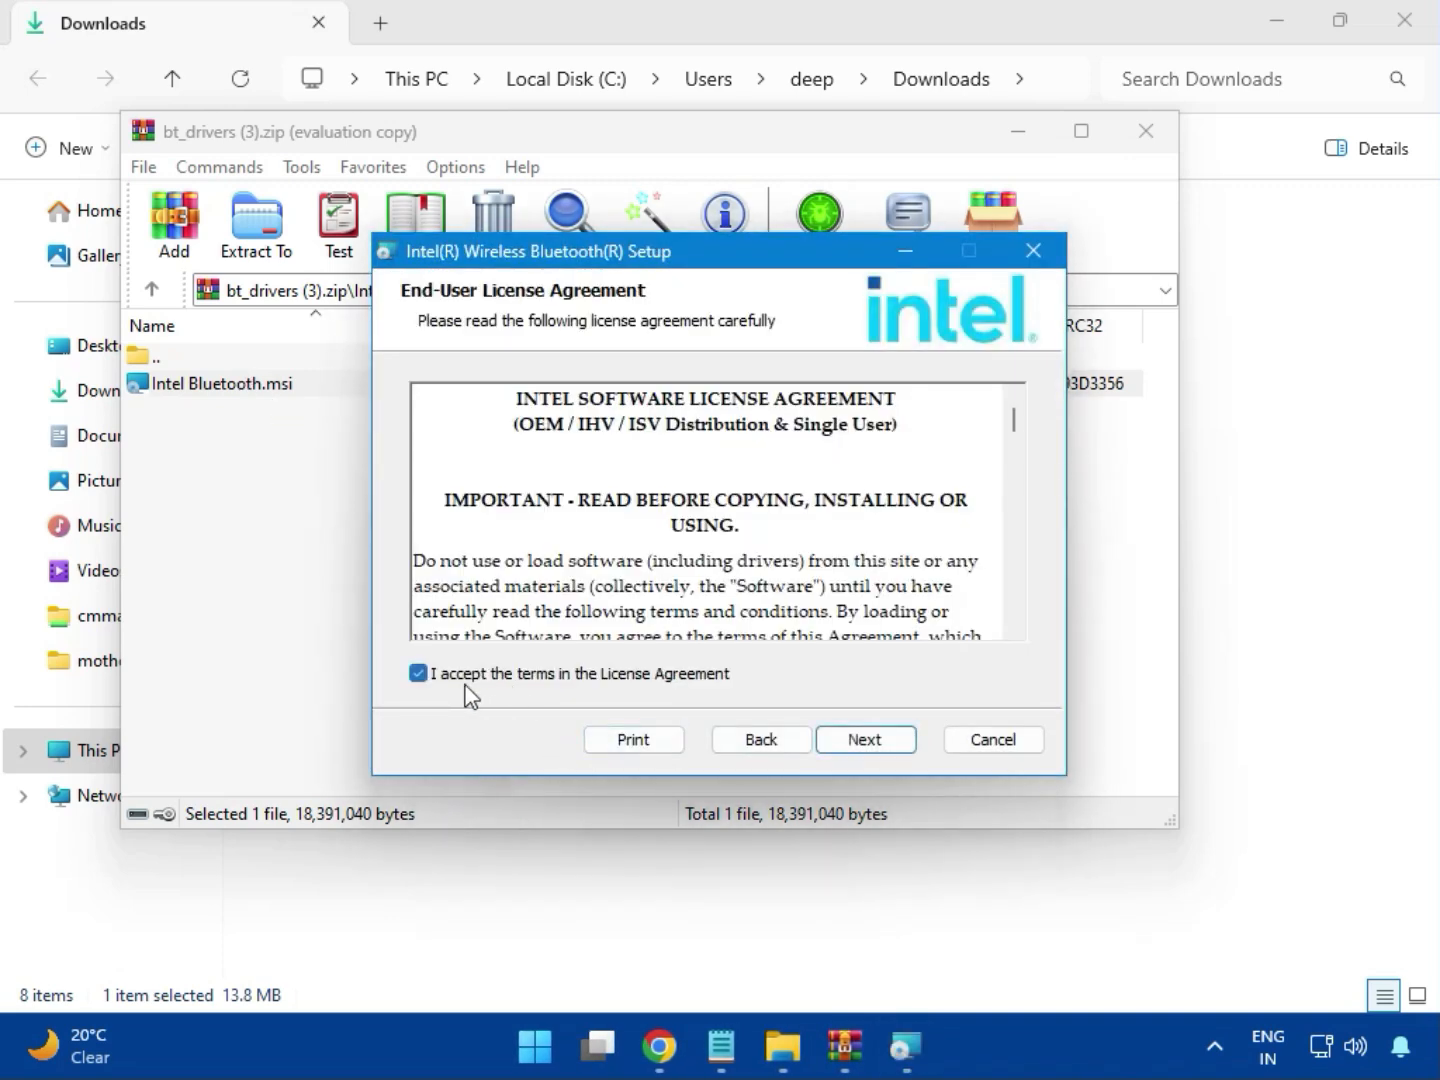
left_click(856, 738)
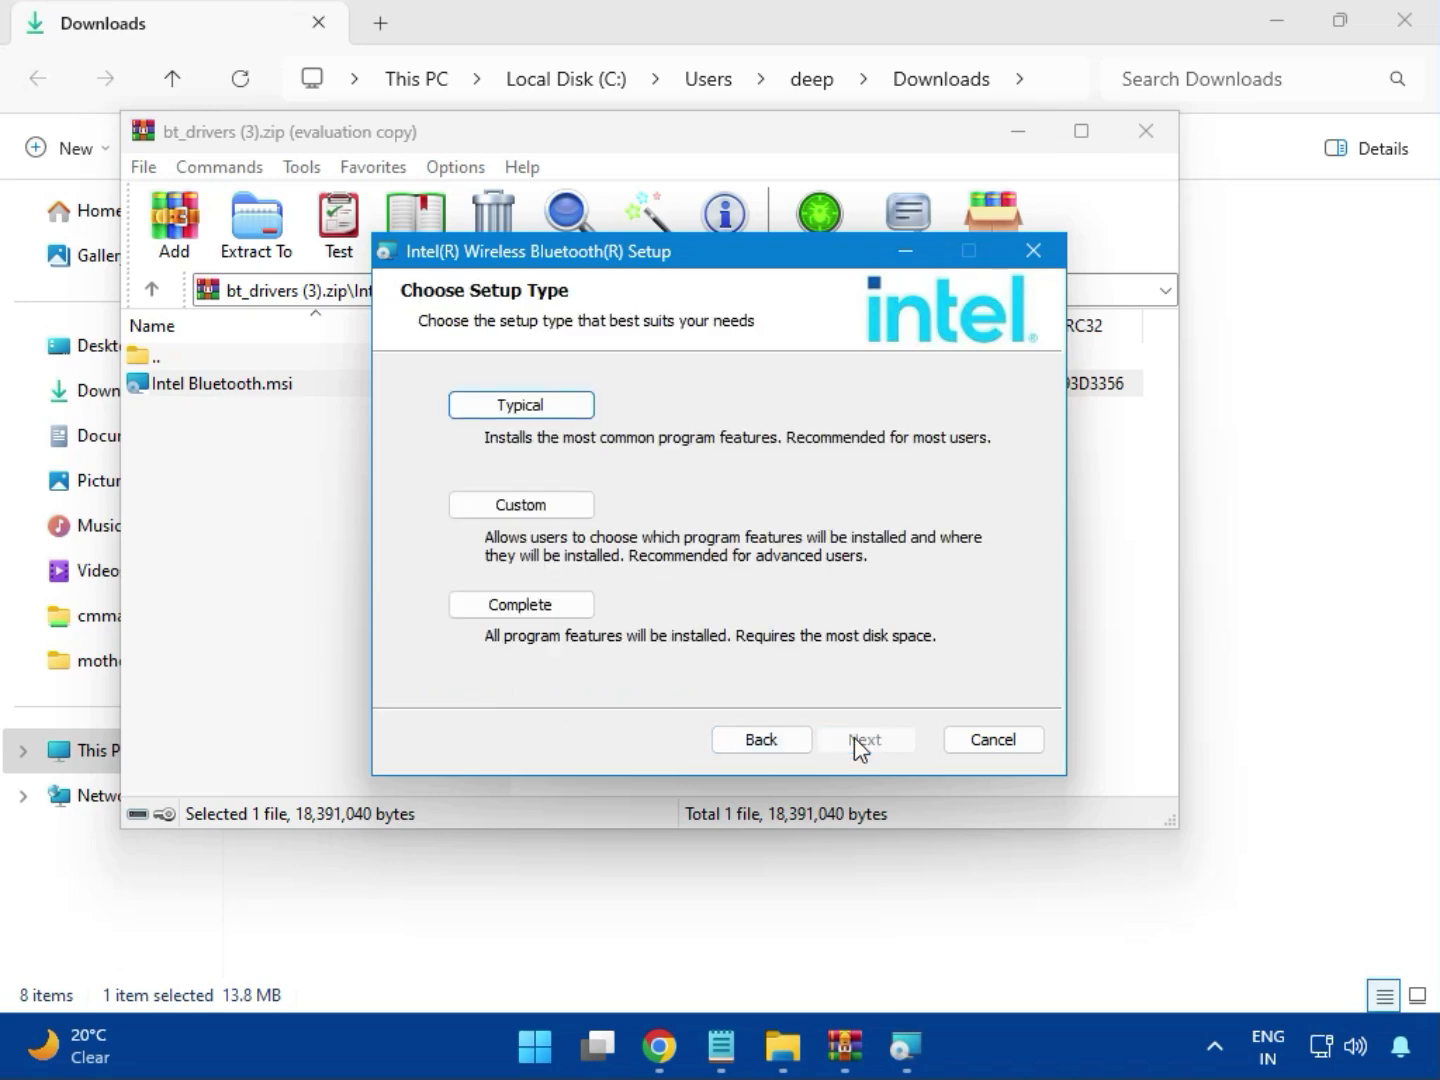
left_click(497, 419)
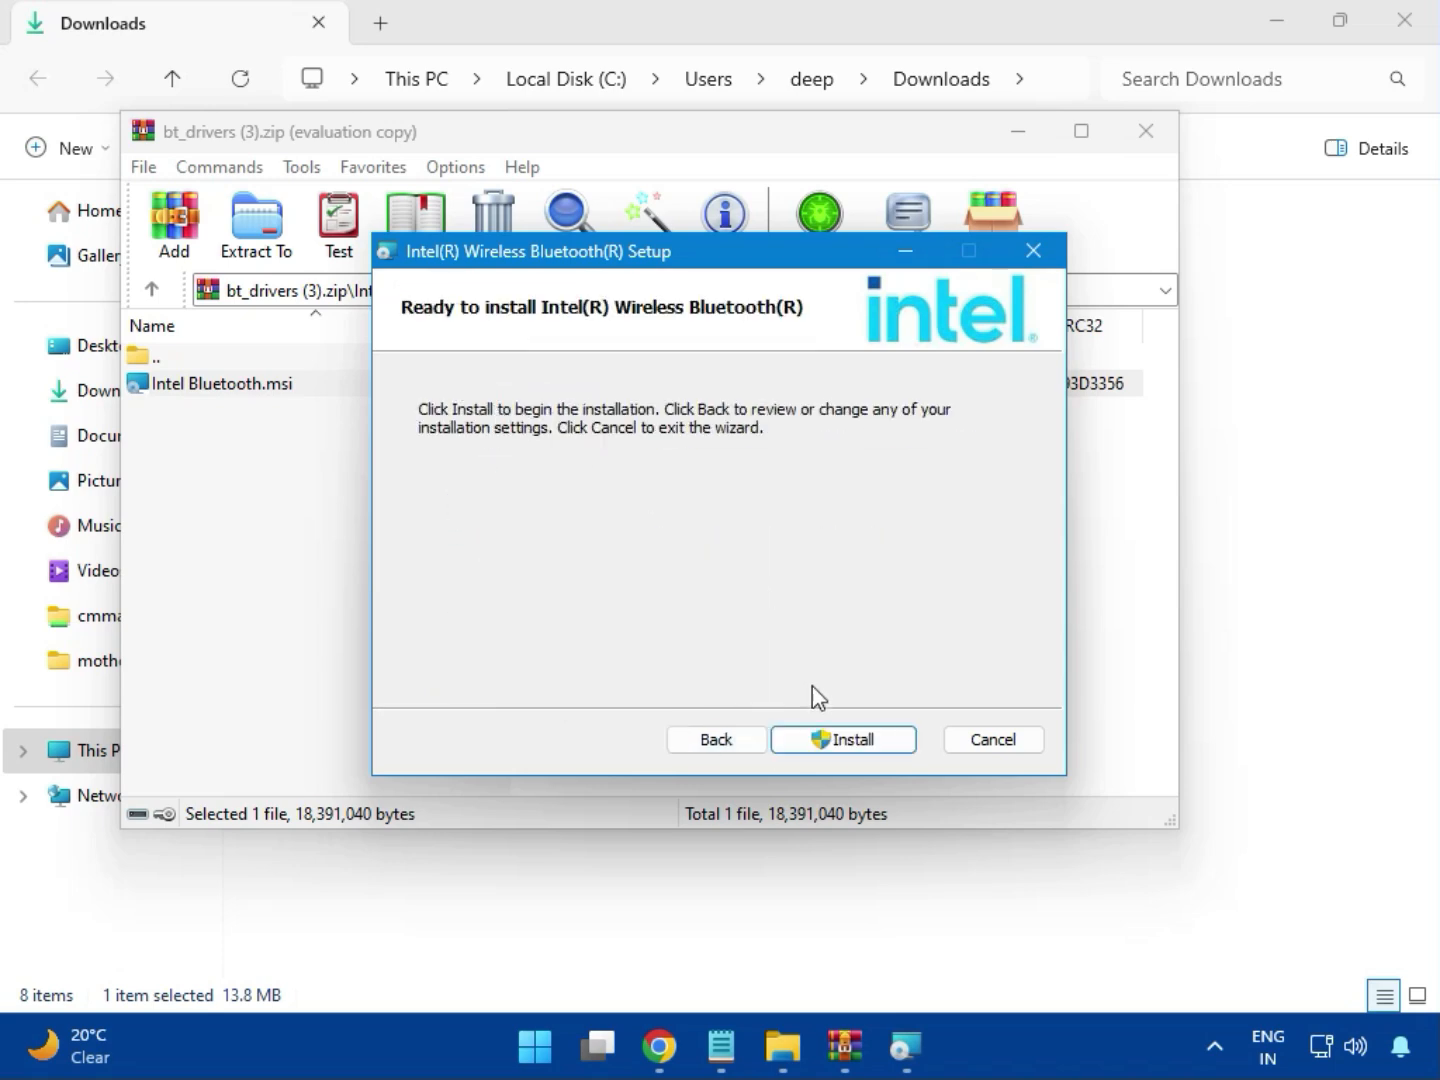
Install Intel Wireless Bluetooth, allowing it to make changes, and finish the wizard and close the archive.
left_click(825, 738)
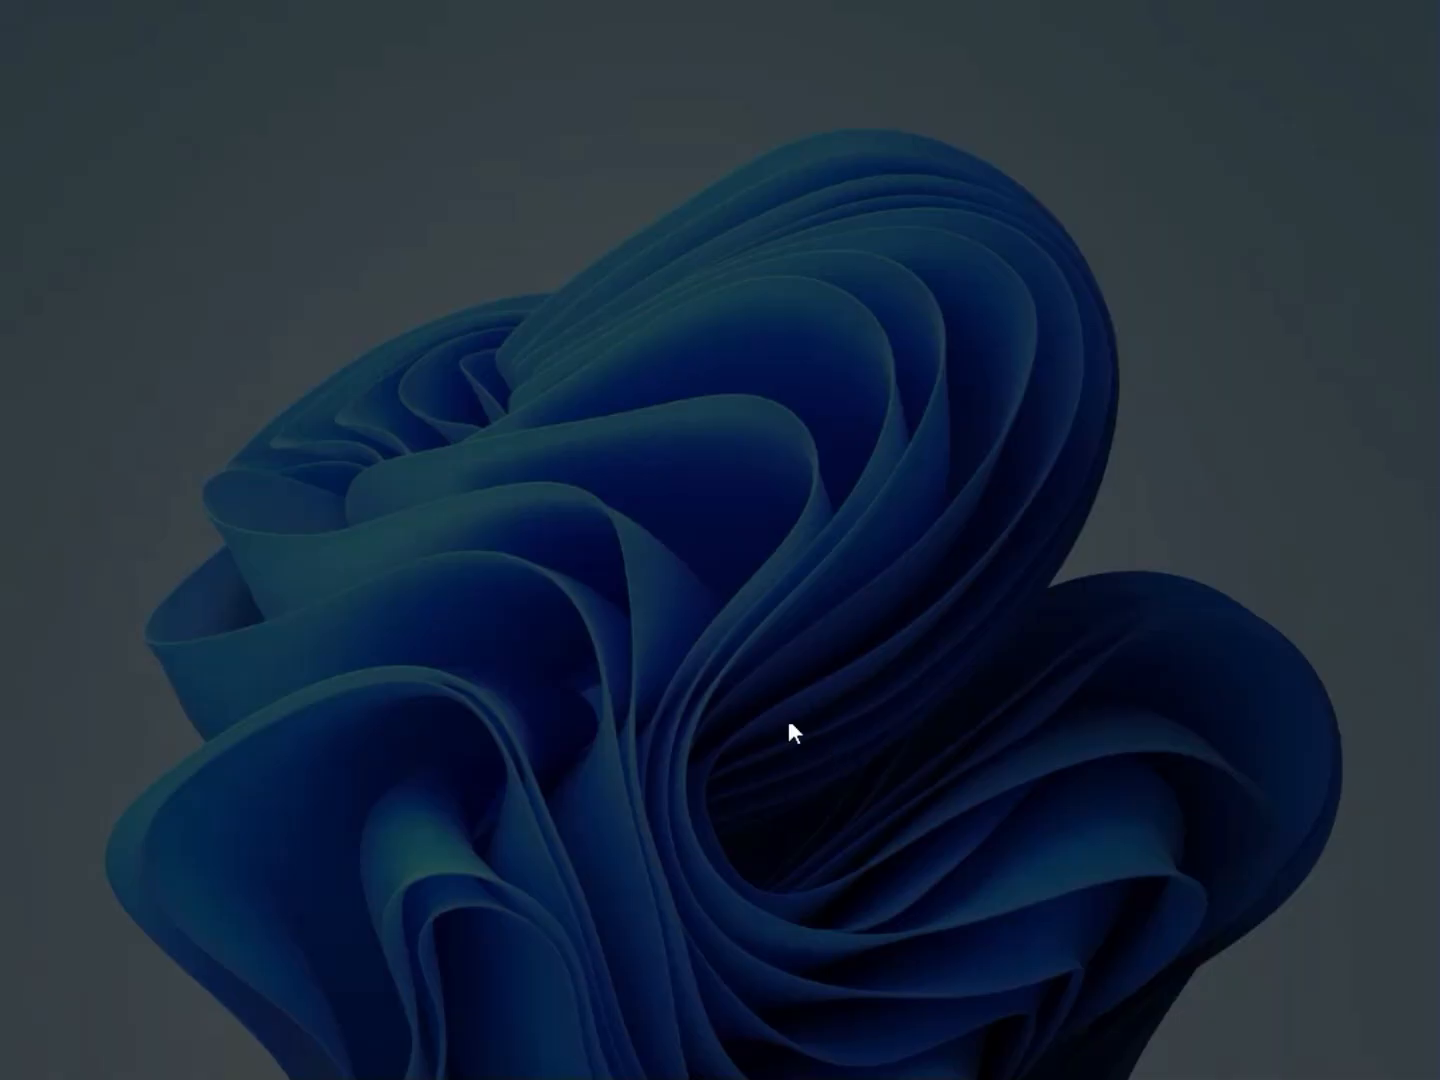
left_click(554, 744)
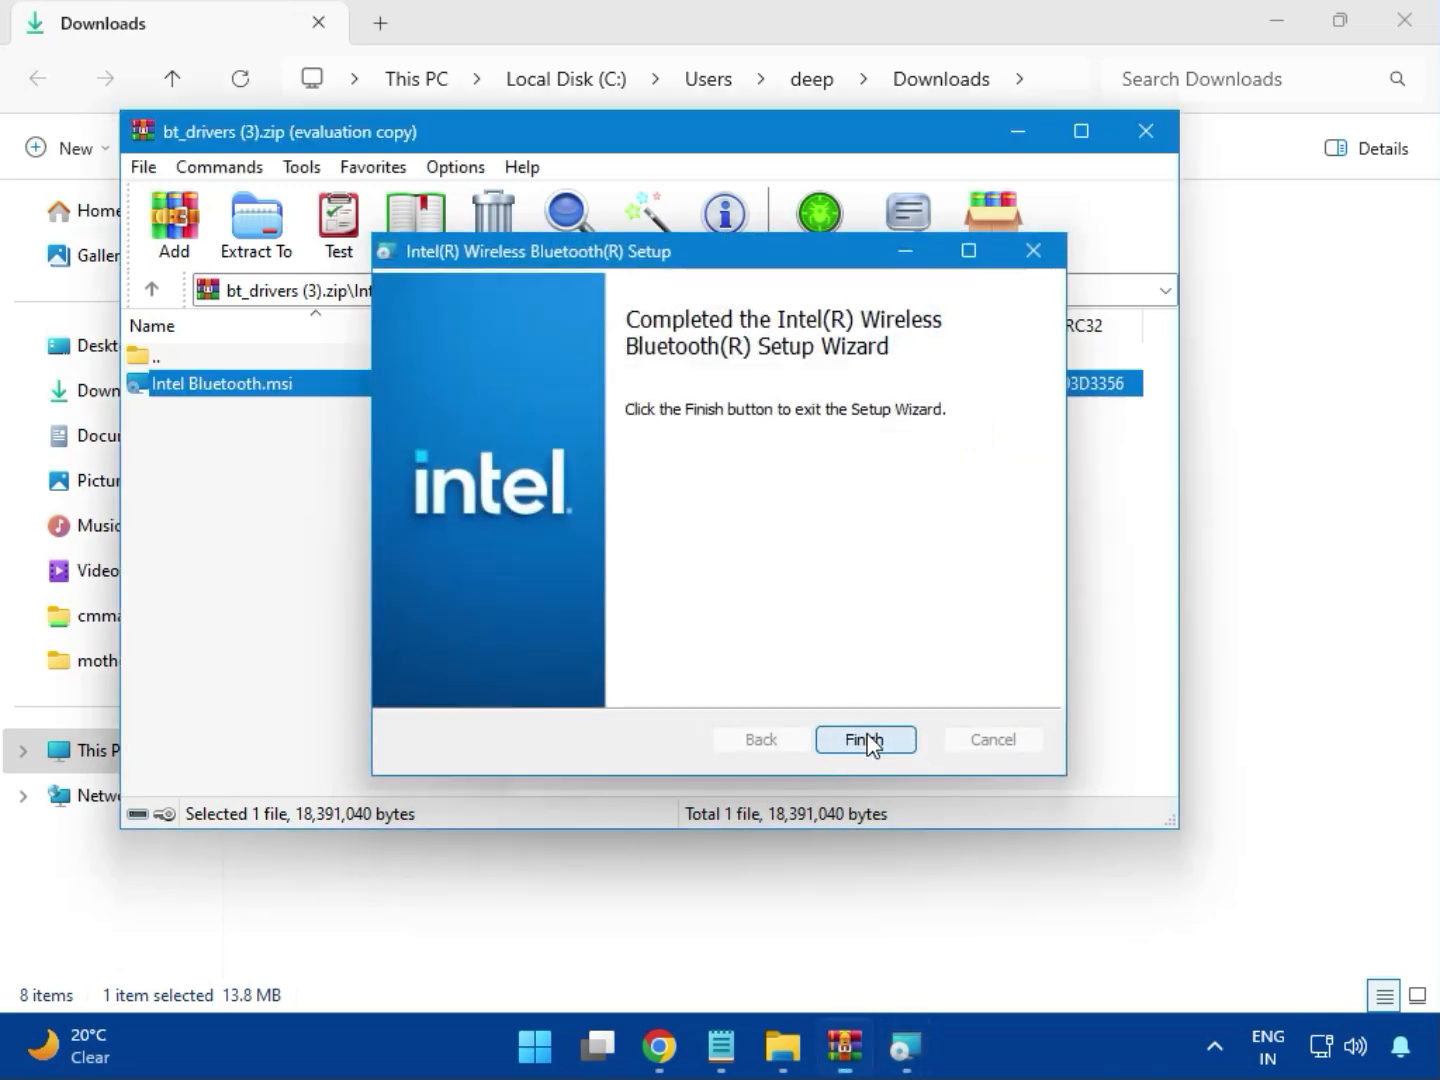
left_click(867, 739)
left_click(1160, 149)
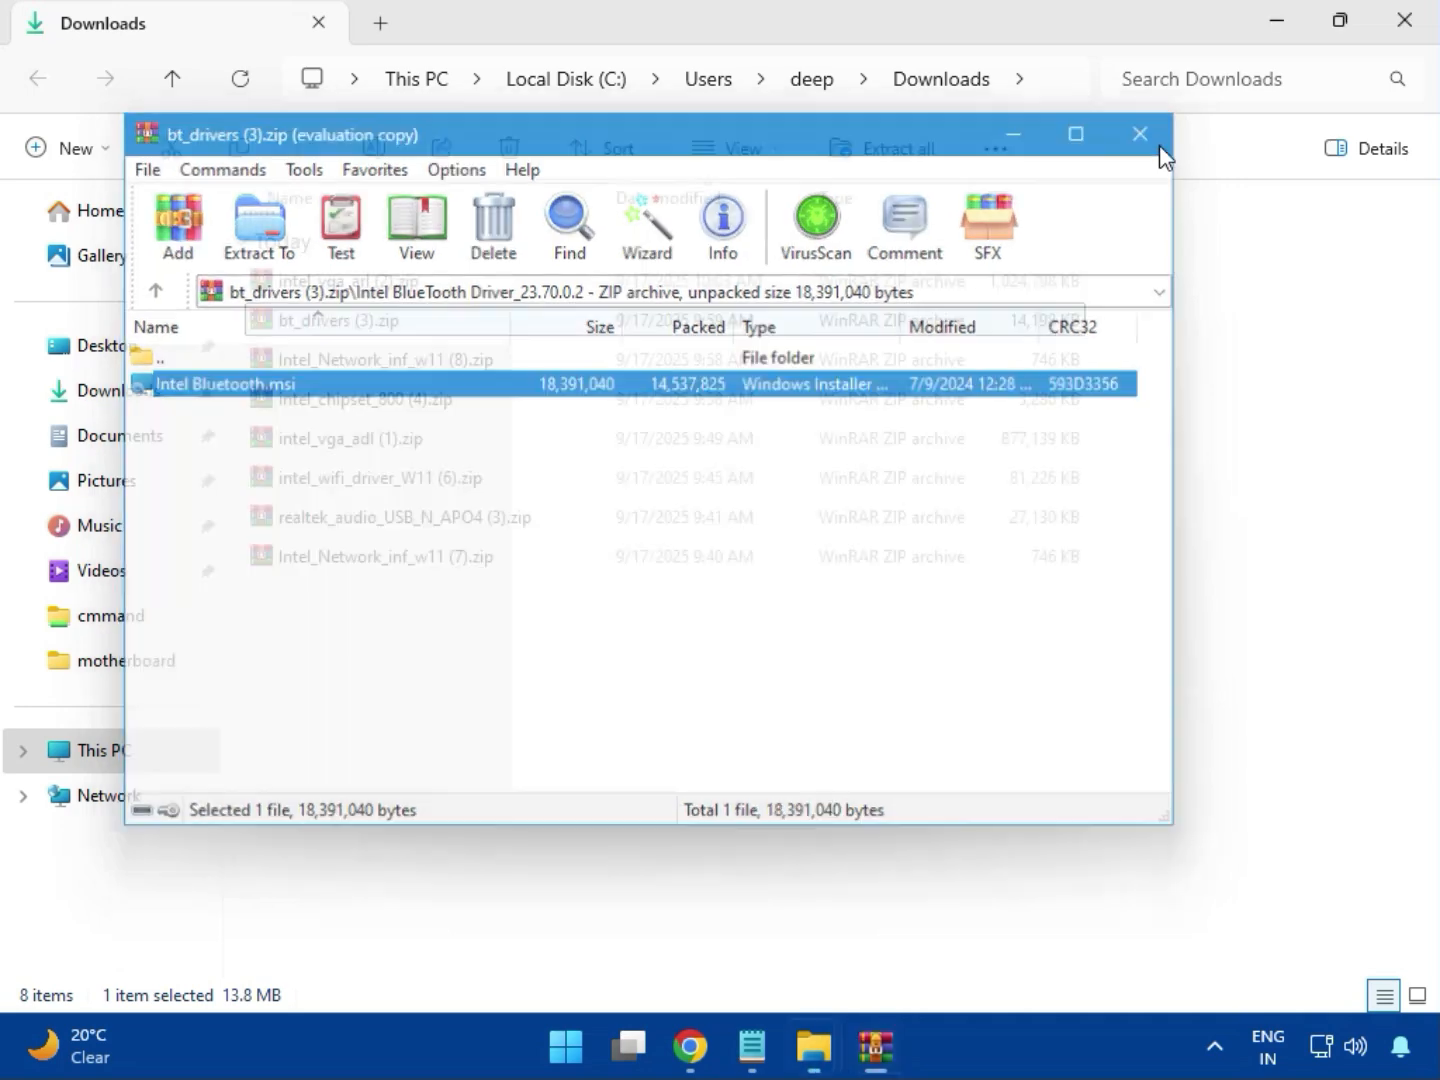
Open Intel_Network_inf_w11 (8).zip, dismiss the WinRAR pop-up, and enter the W11 folder.
left_click(378, 363)
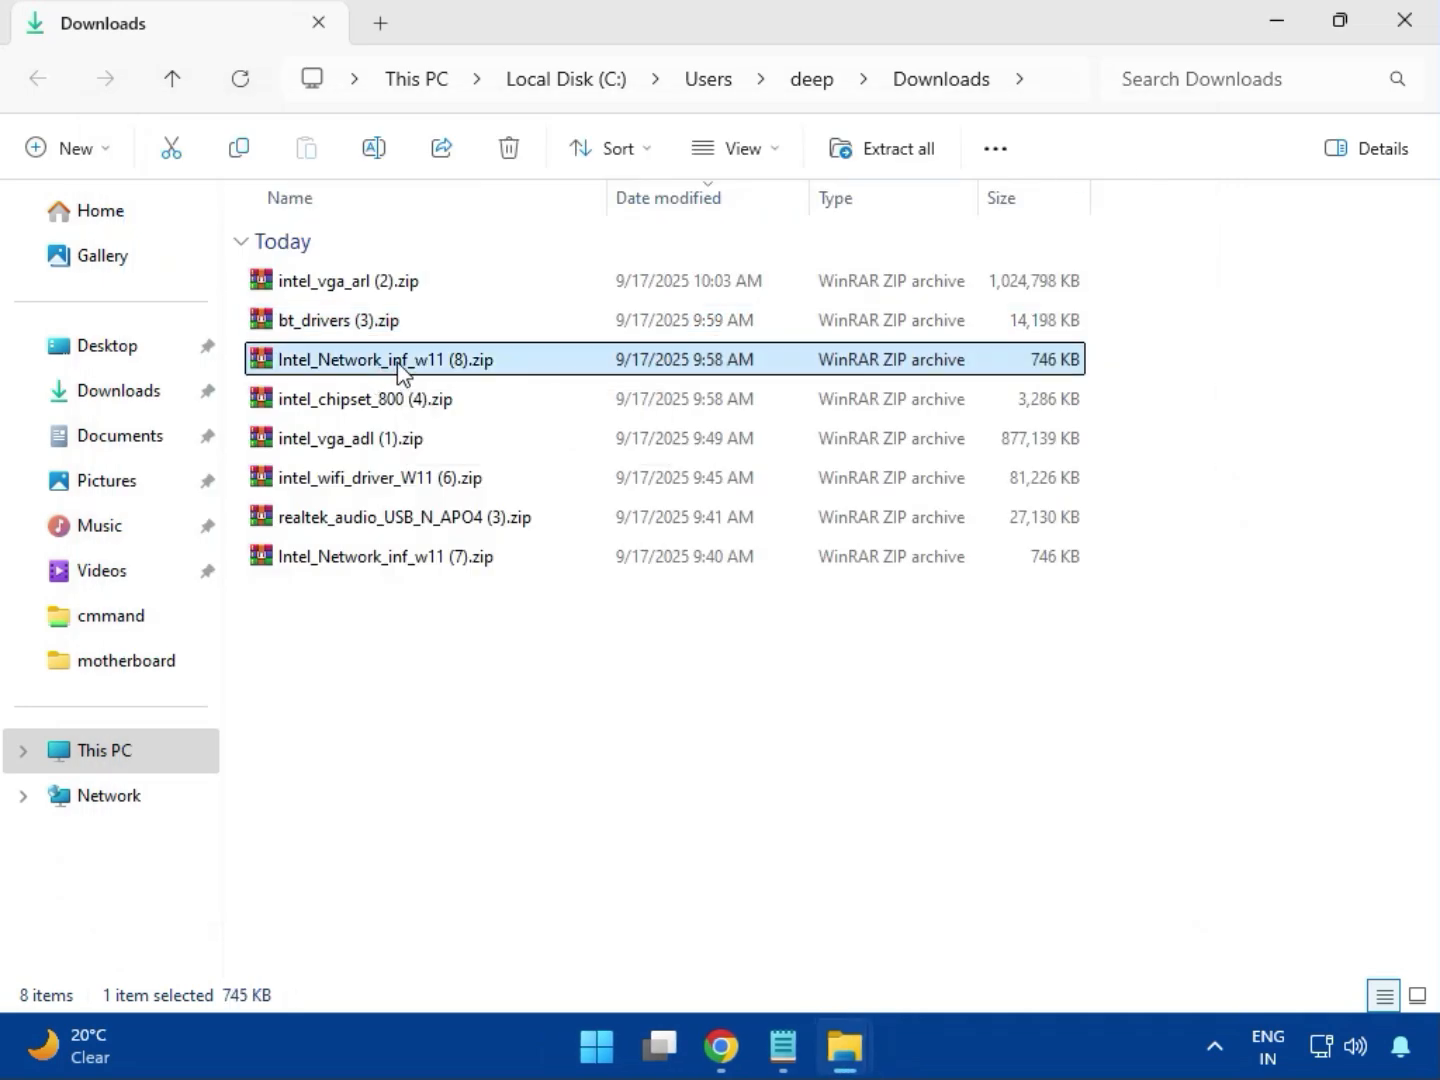
double_click(397, 362)
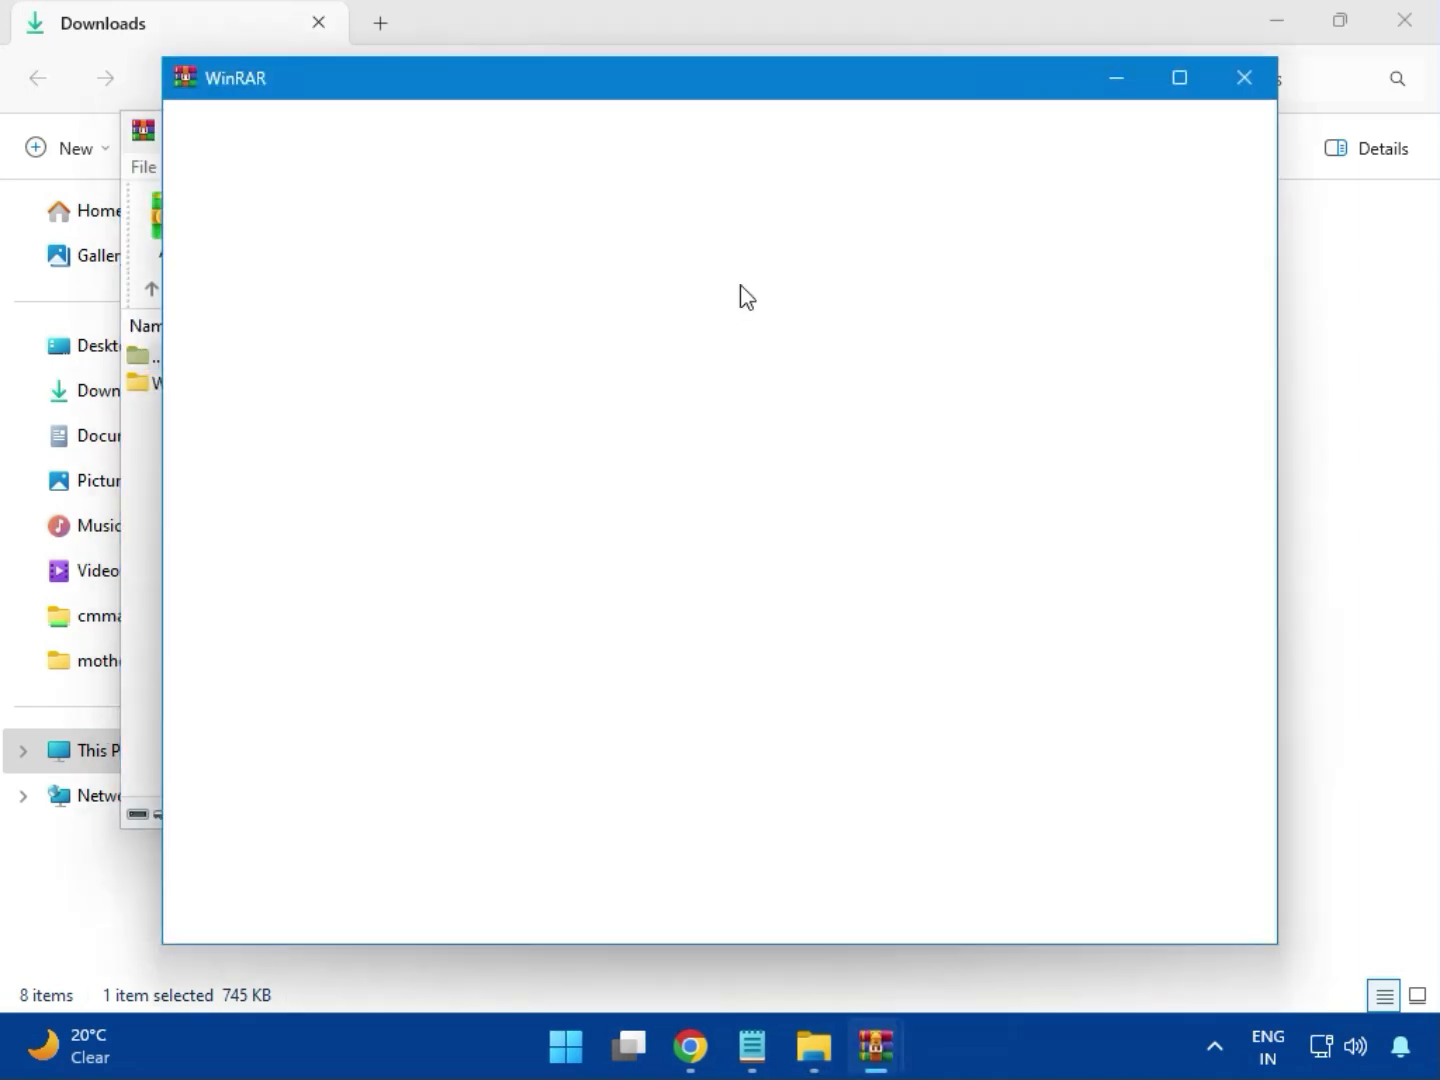
left_click(1244, 80)
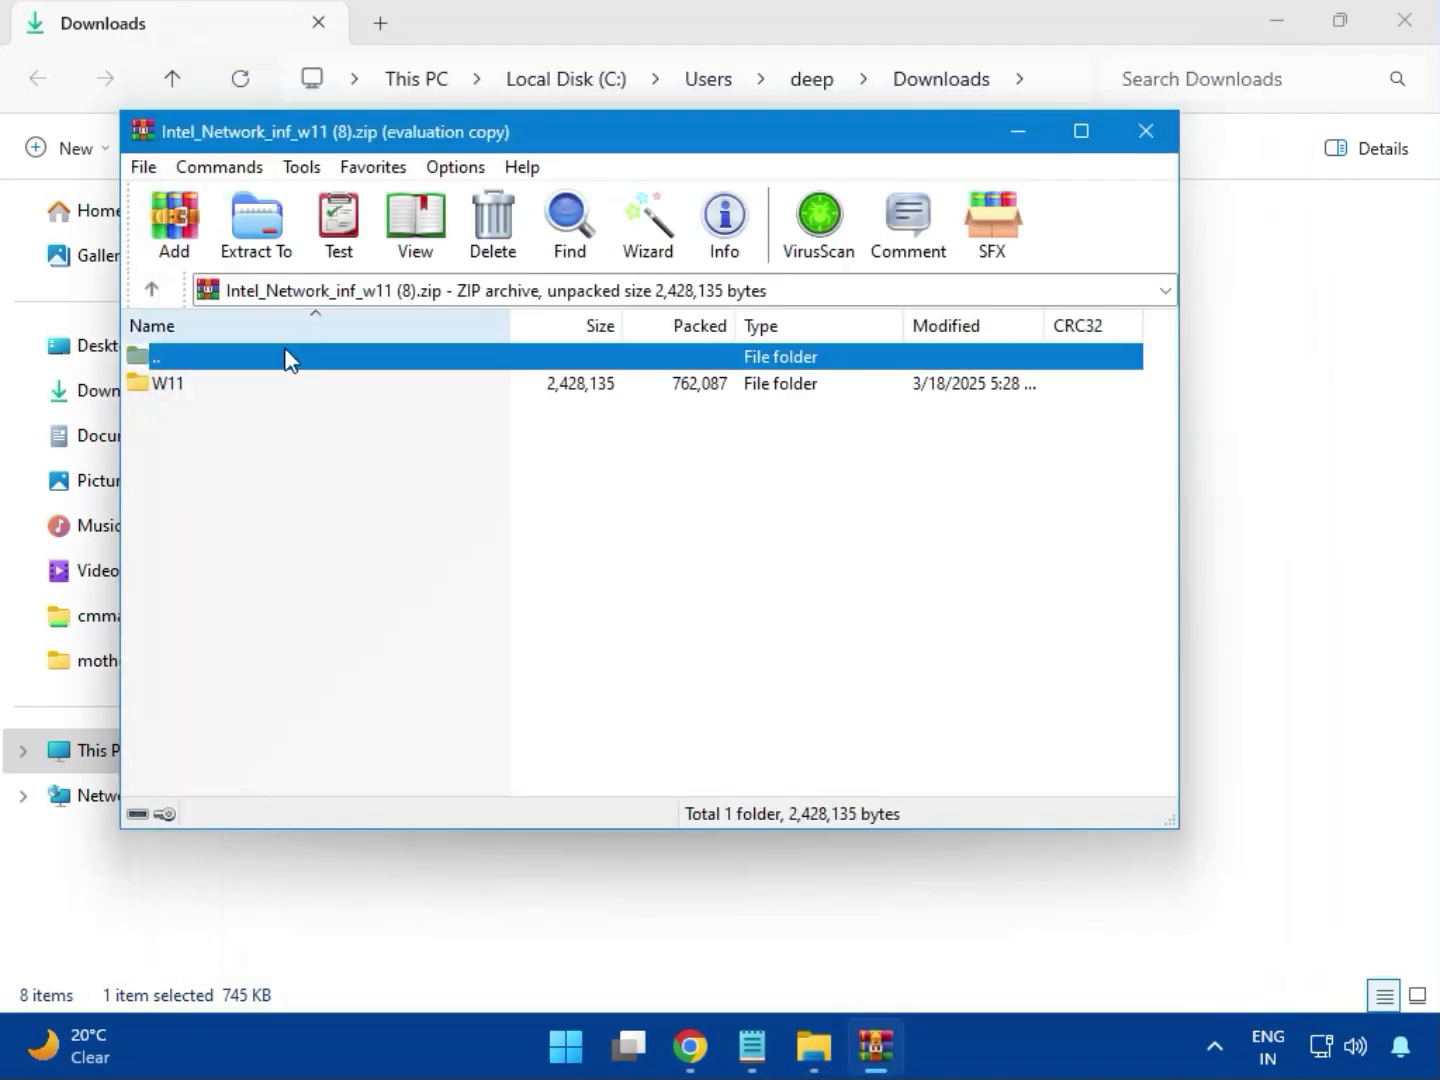
left_click(176, 390)
double_click(181, 391)
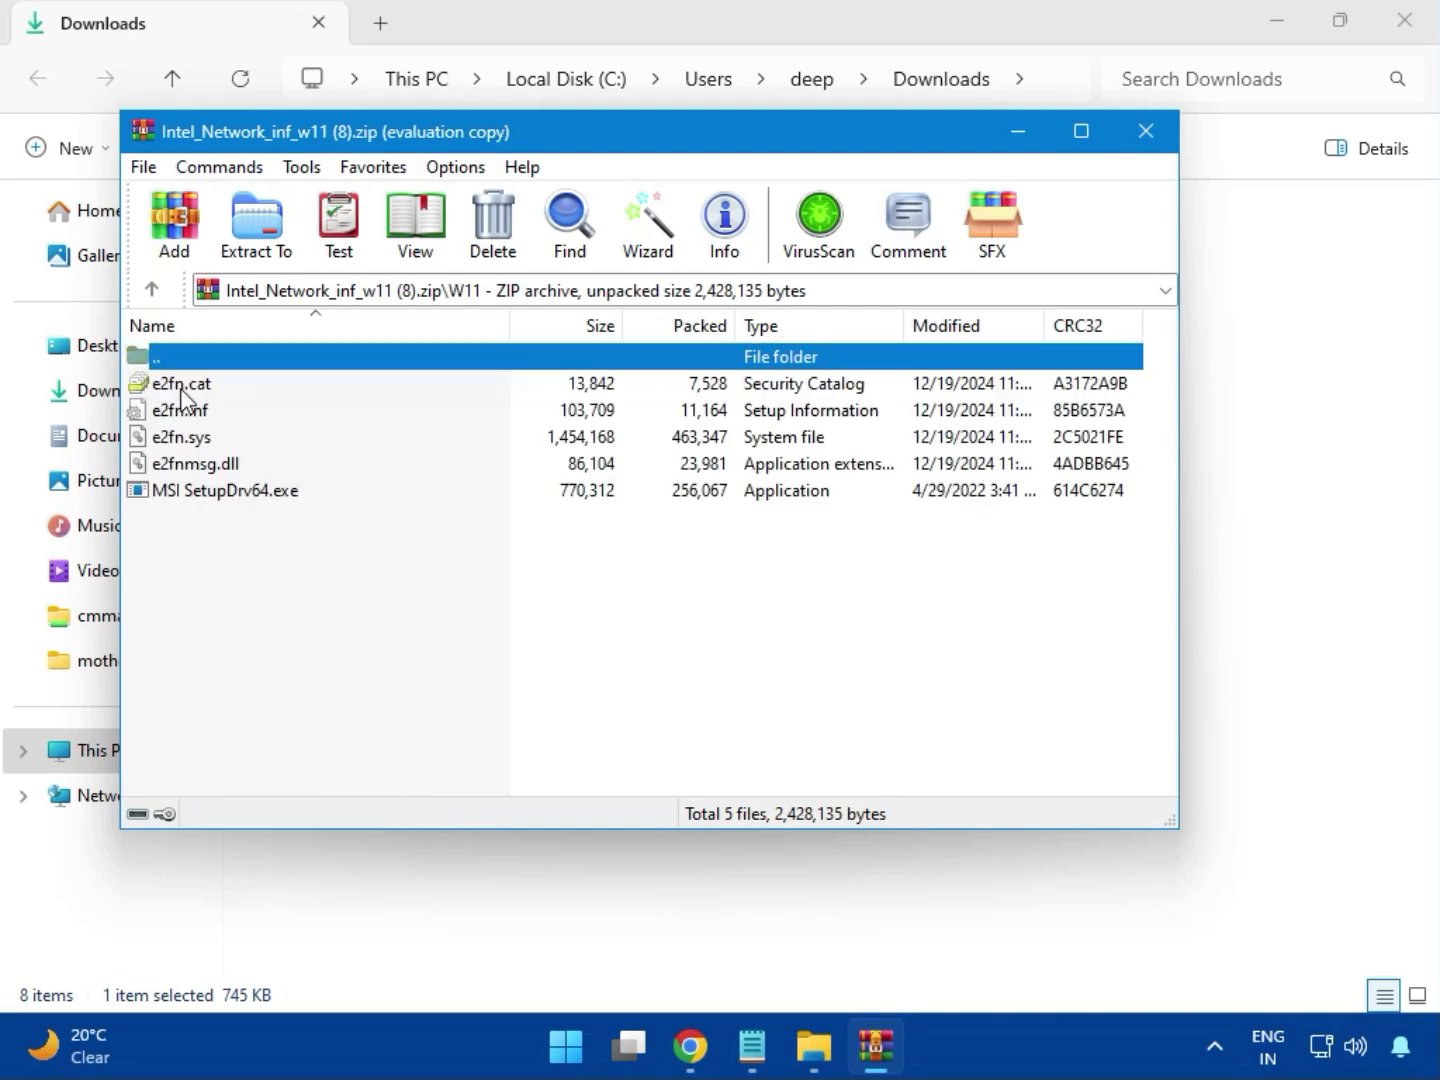
Run MSI SetupDrv64.exe, allow it to make changes, and close the MSI SetupDrv window and the archive.
double_click(269, 497)
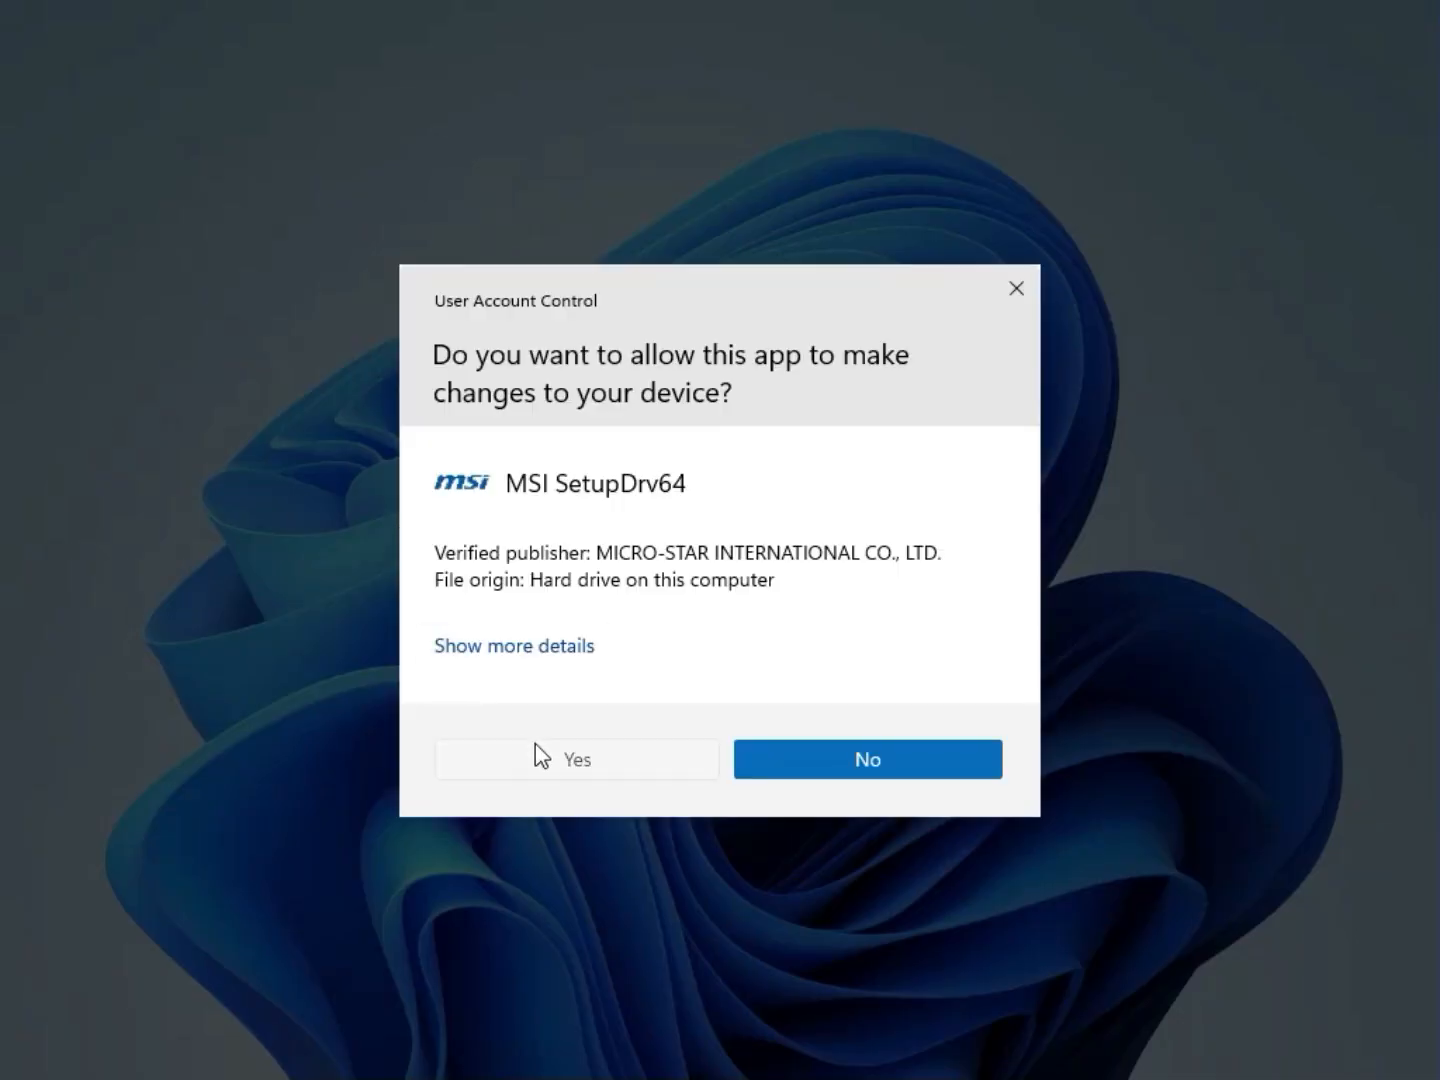
left_click(535, 757)
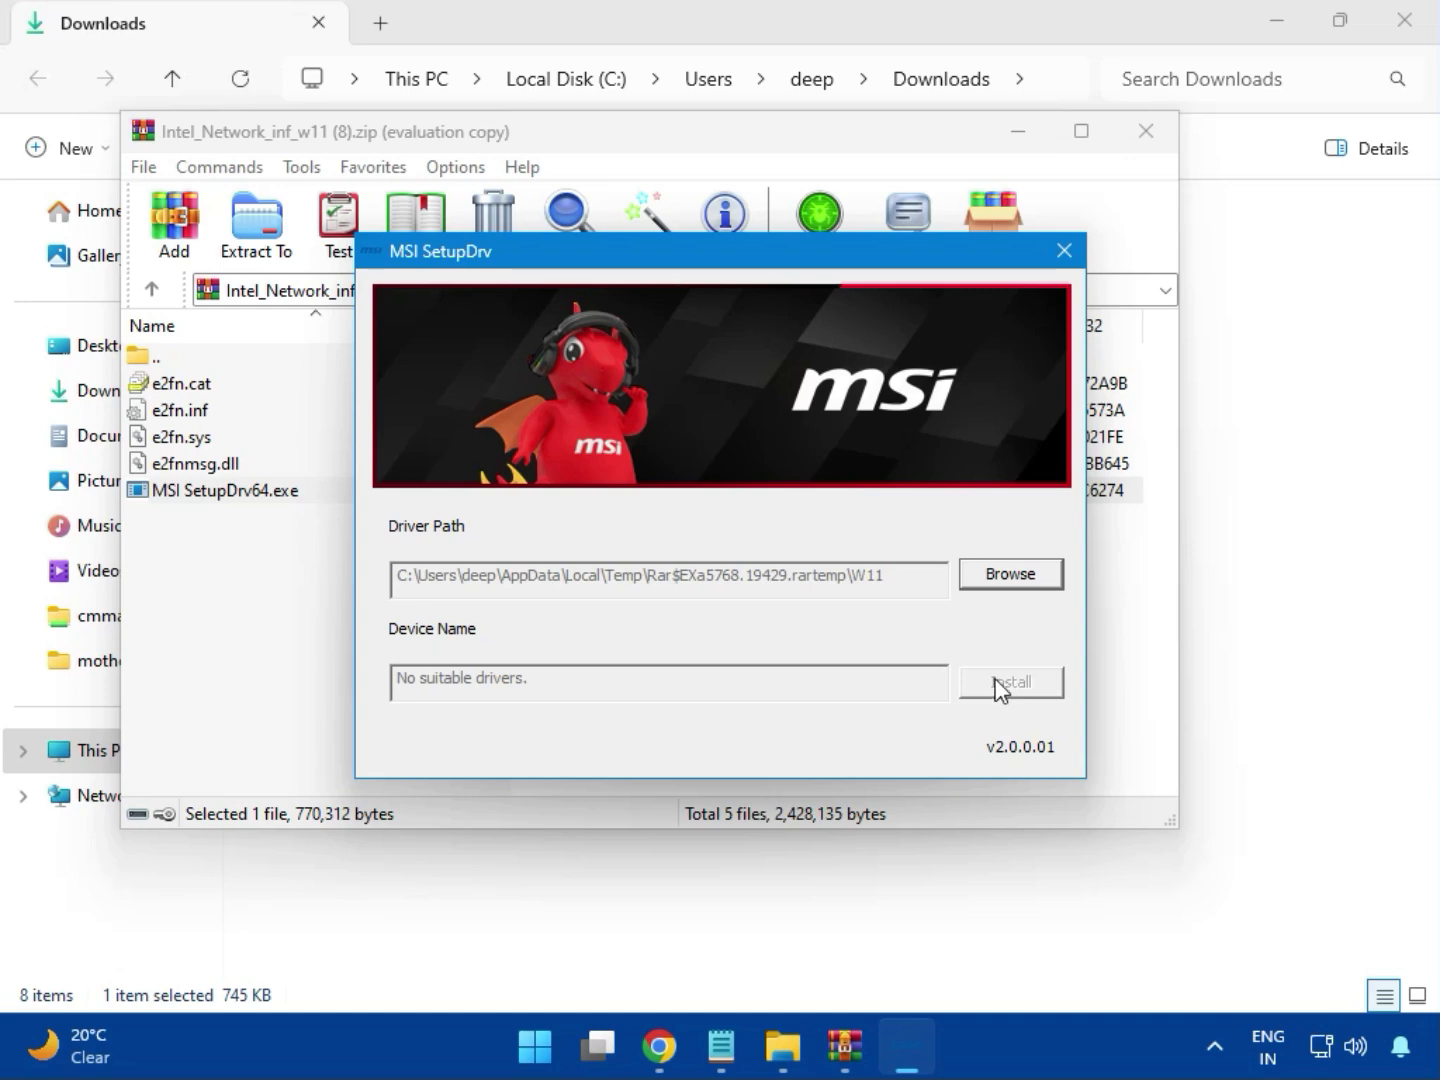
left_click(1064, 252)
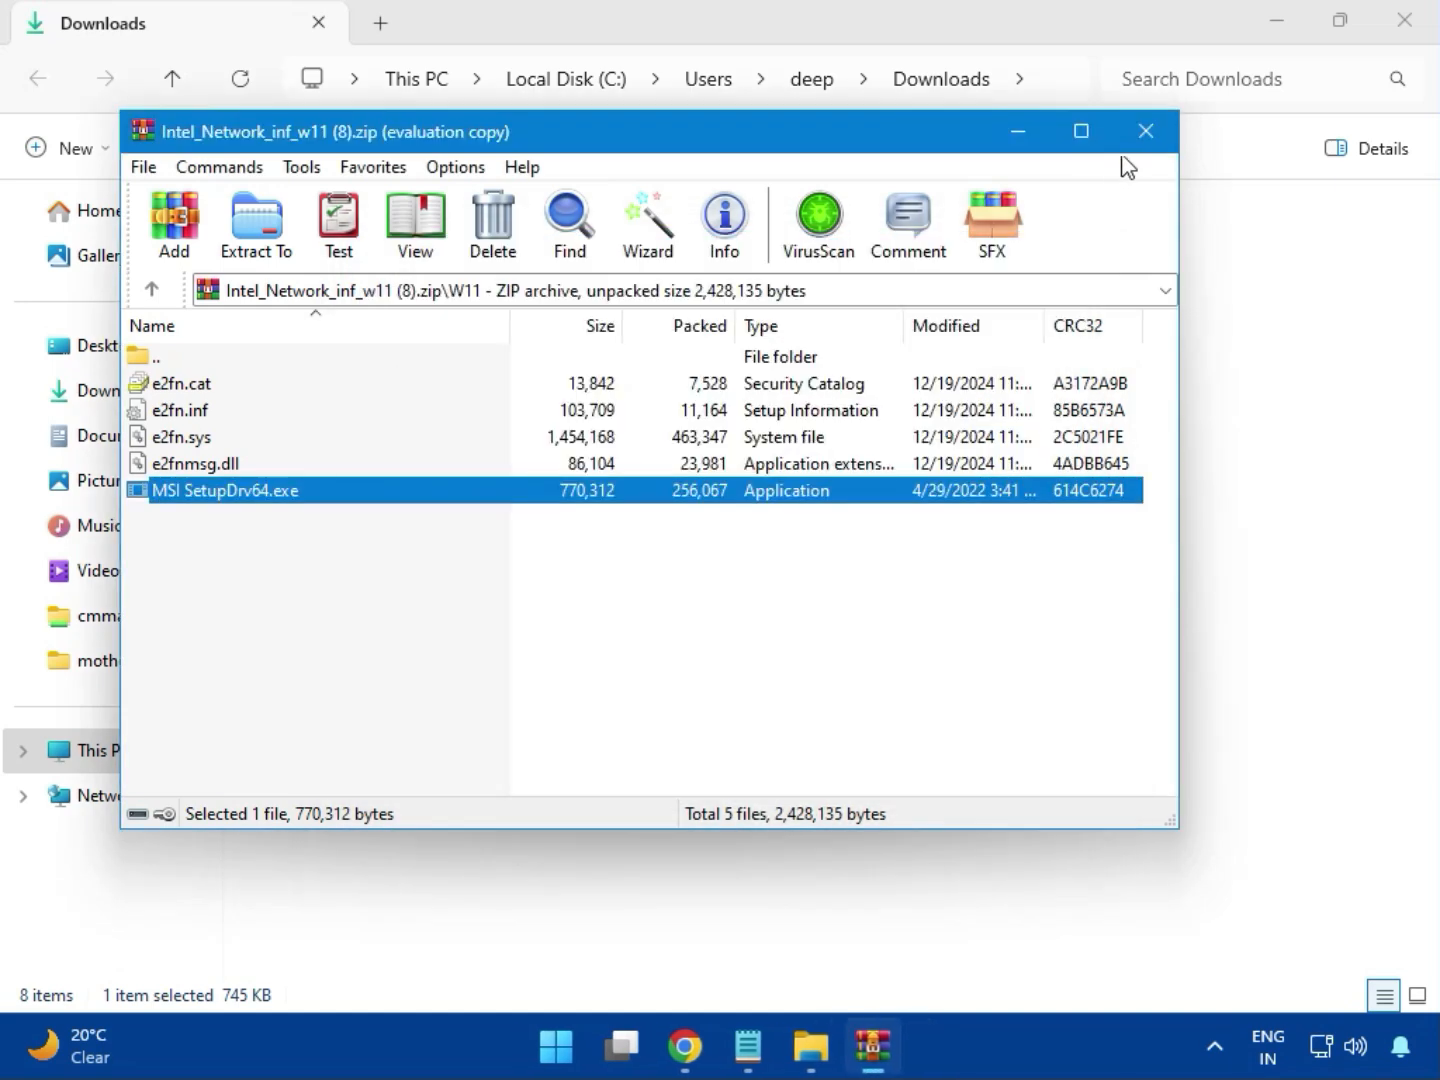
left_click(1144, 131)
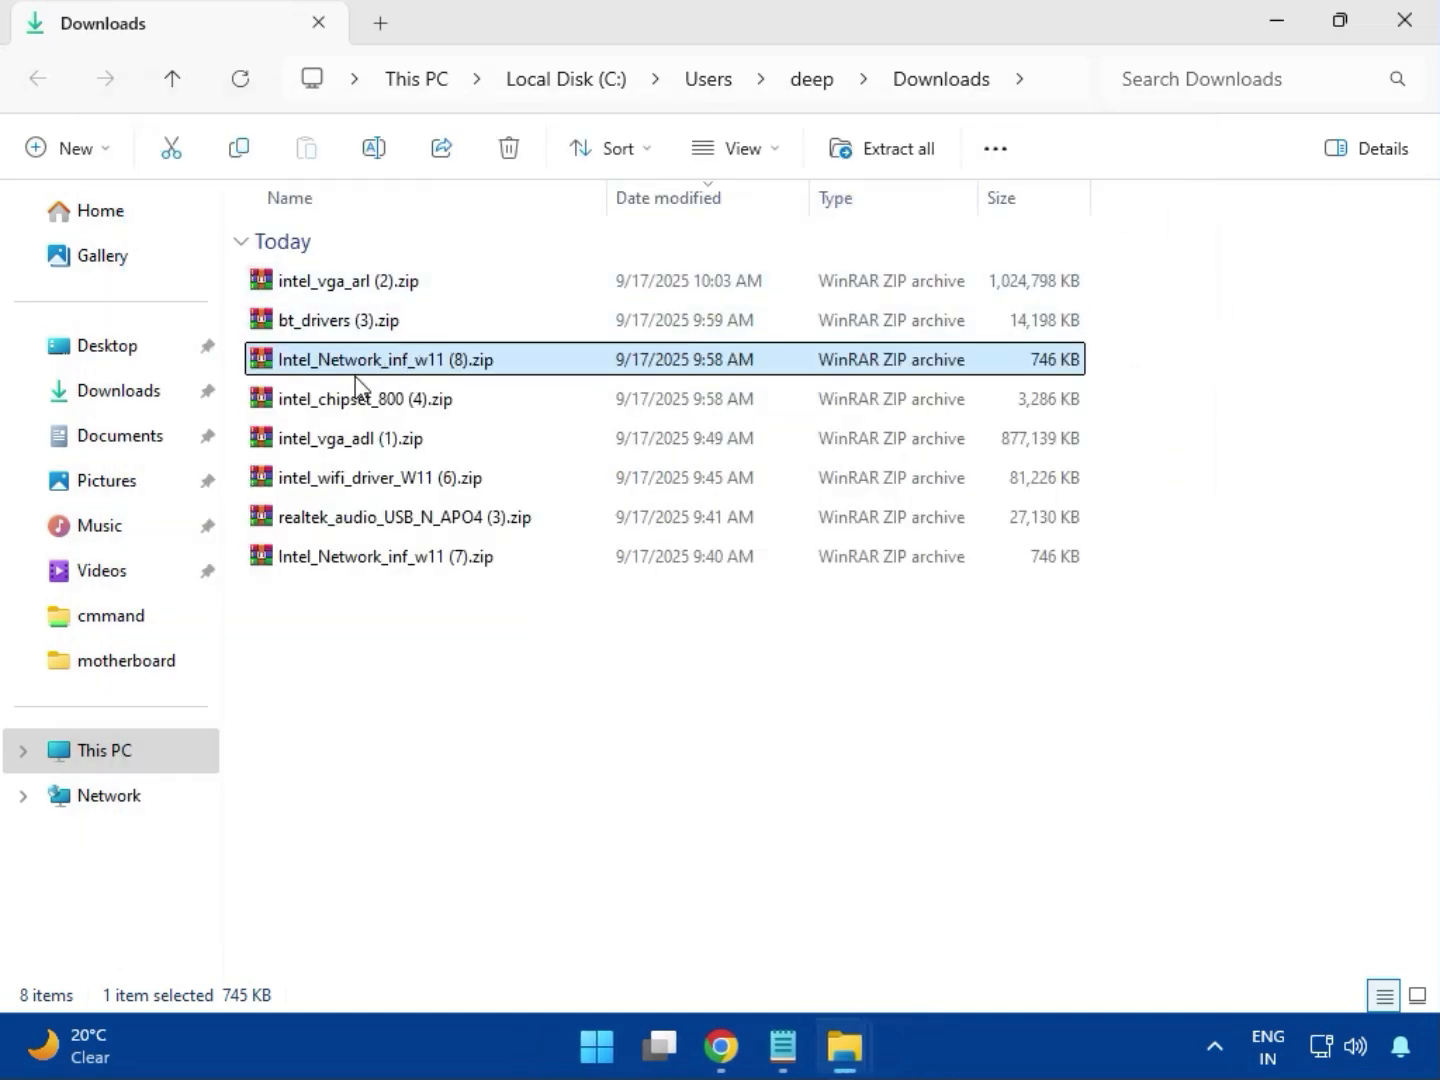
Open intel_chipset_800 (4).zip, dismiss the WinRAR license reminder, and enter the Intel Chipset Driver_10.1.20062.8627 folder.
left_click(330, 410)
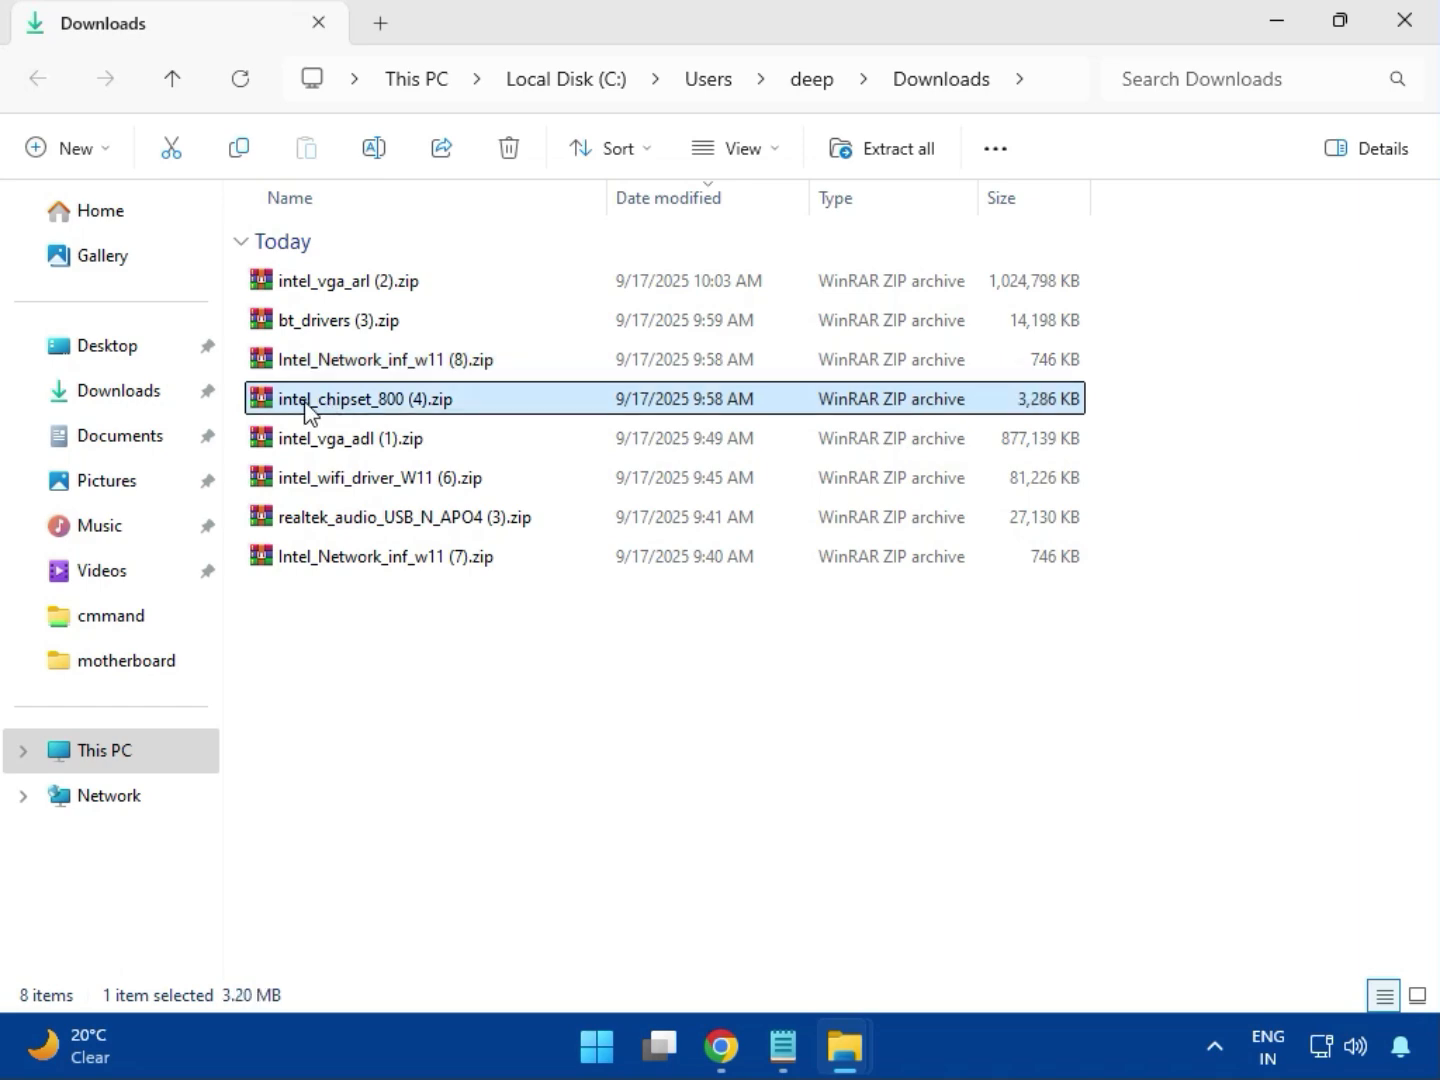
double_click(409, 410)
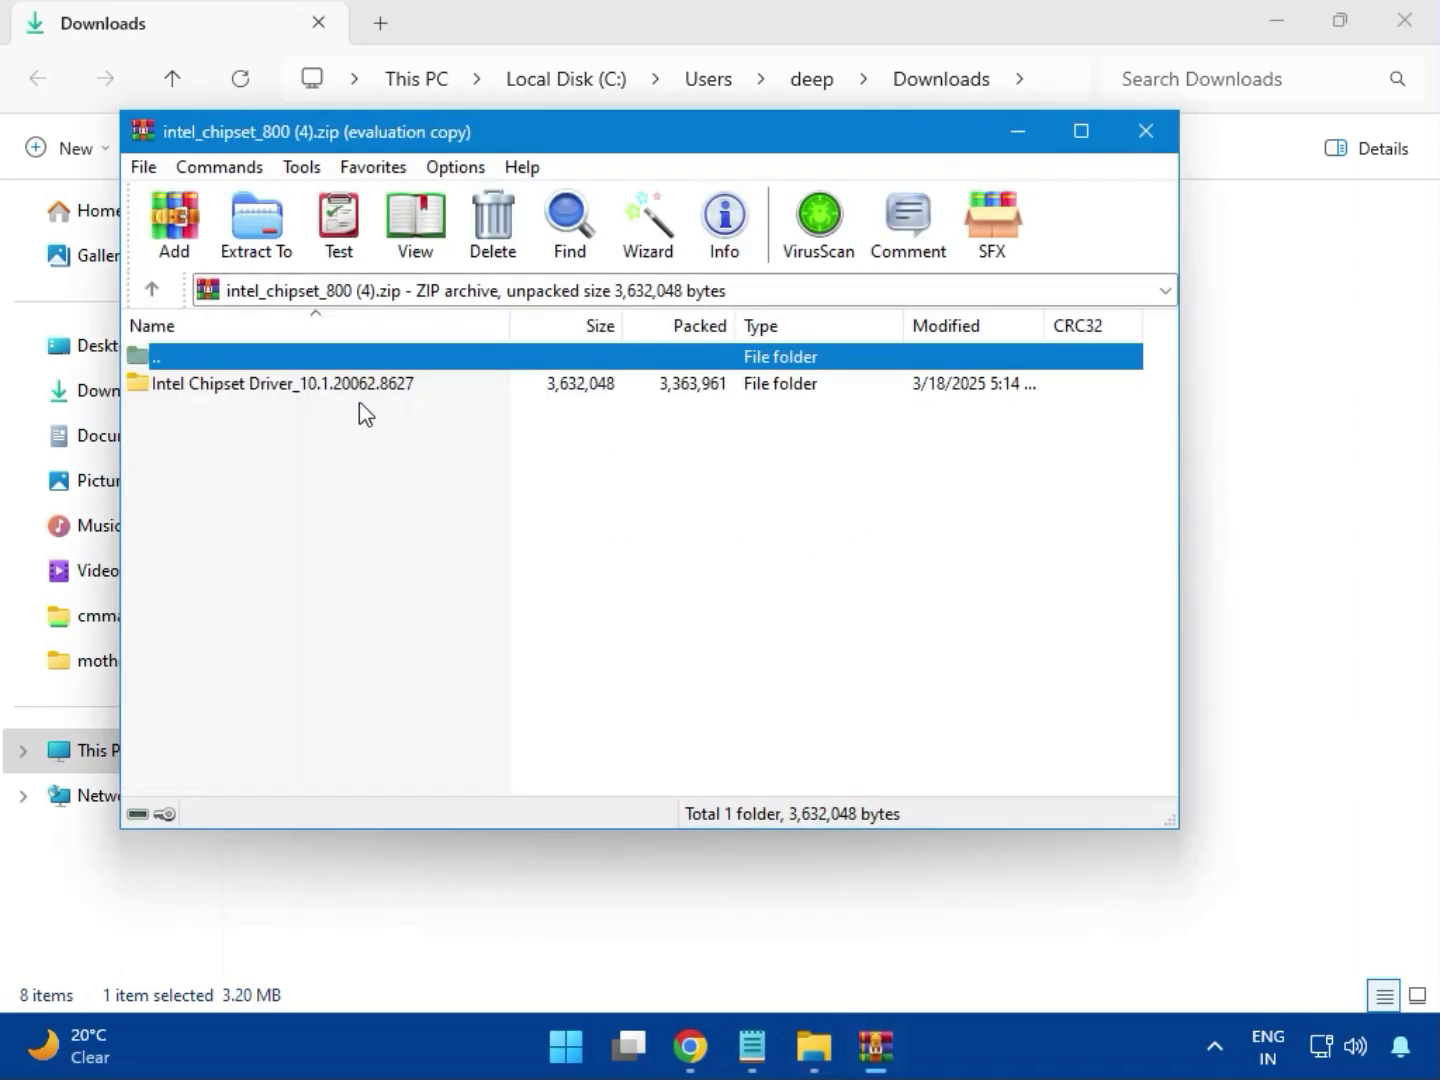
left_click(202, 398)
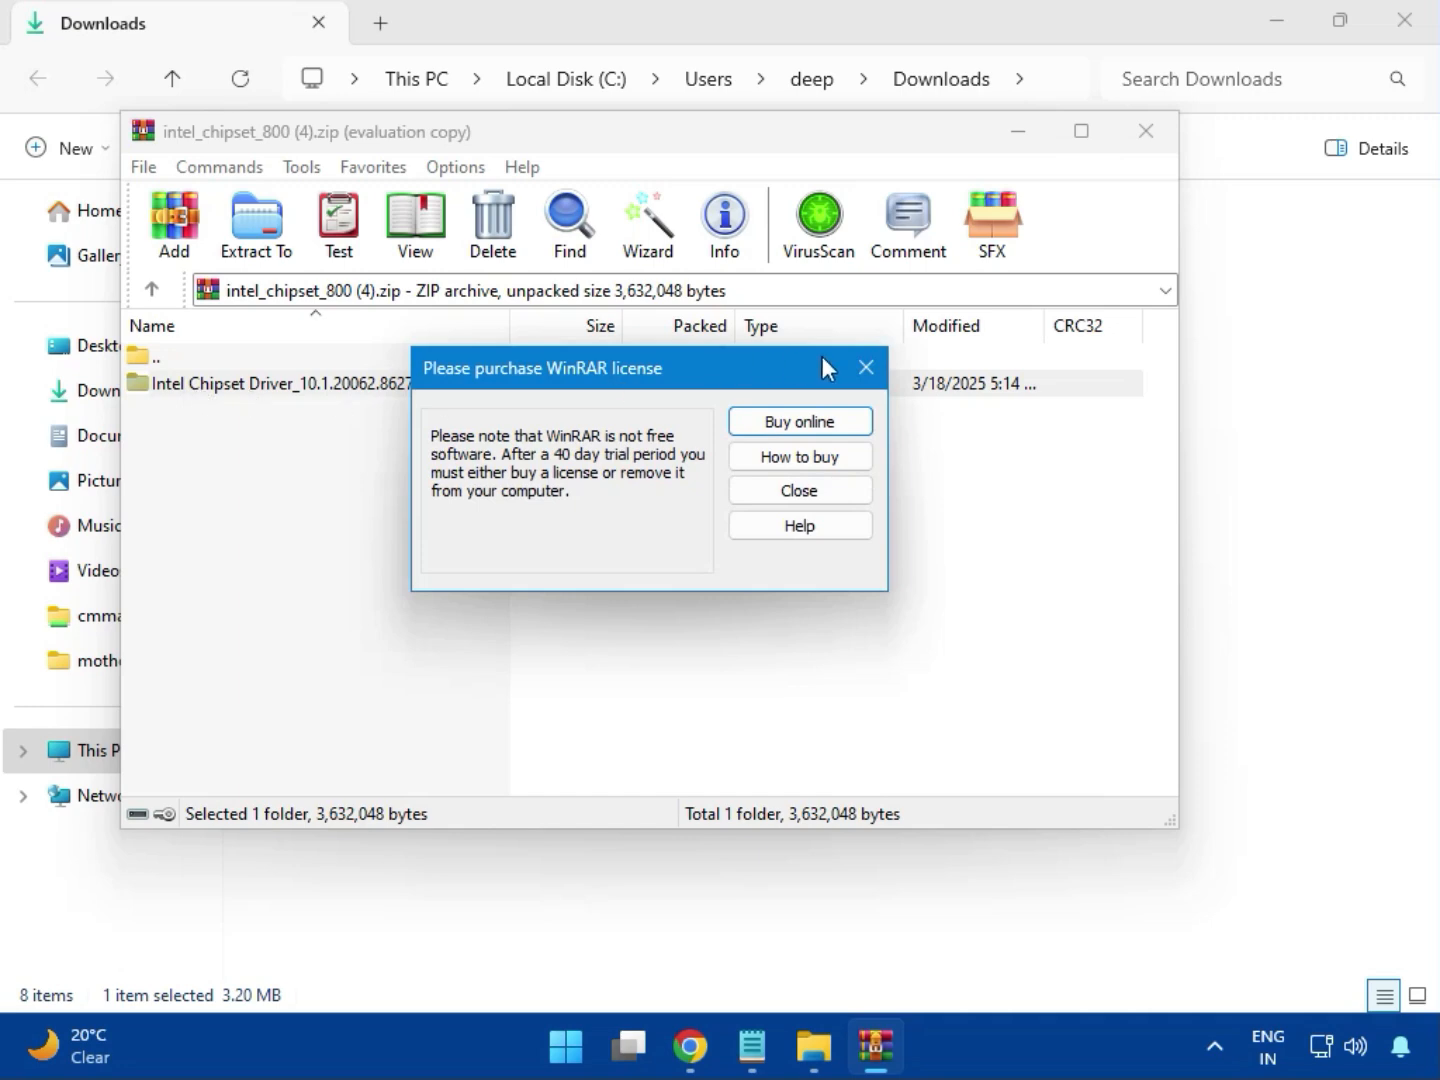
left_click(864, 368)
double_click(352, 389)
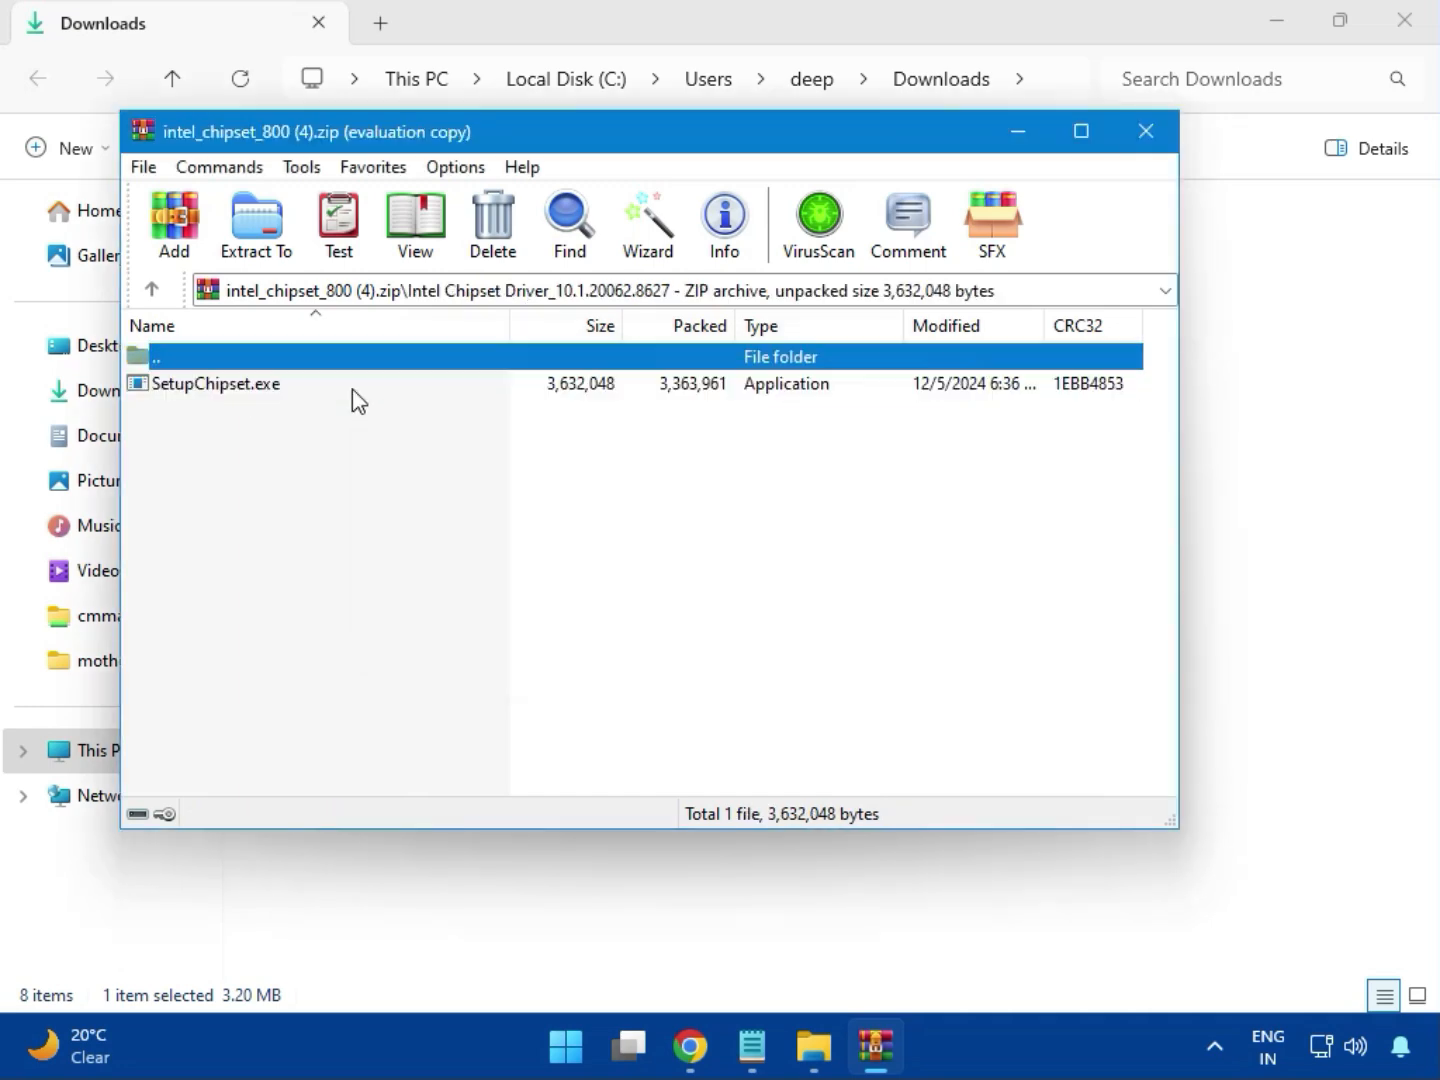
Launch SetupChipset.exe, try to install the Intel Chipset Device Software with changes allowed, and close the installer and archive.
double_click(230, 391)
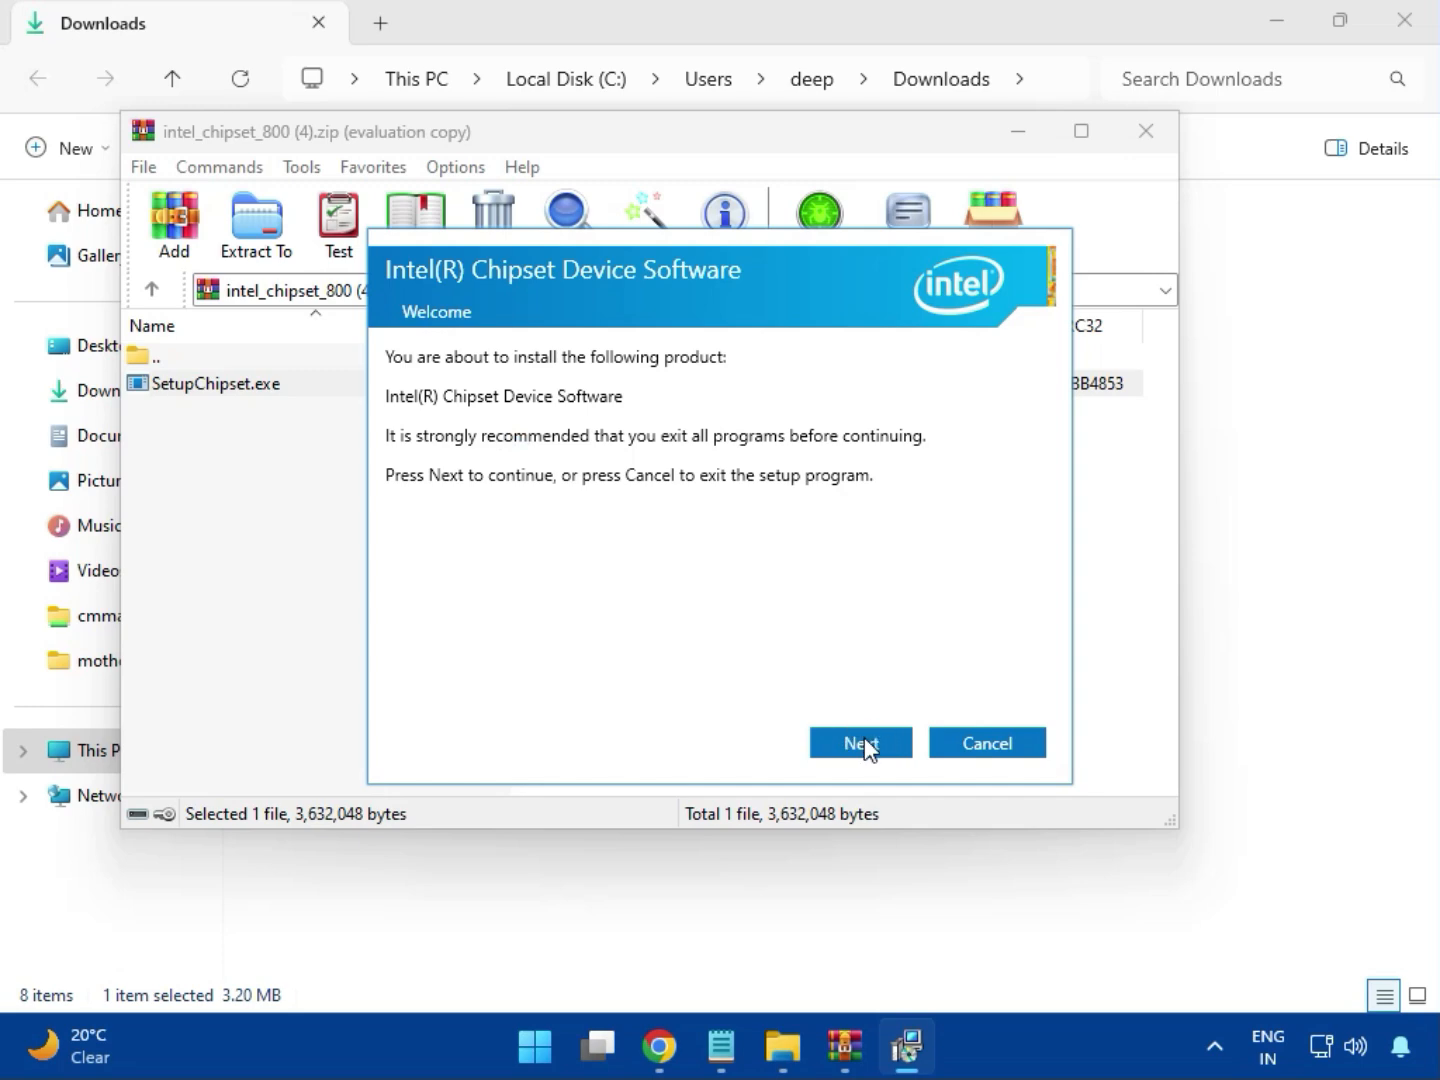
left_click(864, 746)
left_click(863, 746)
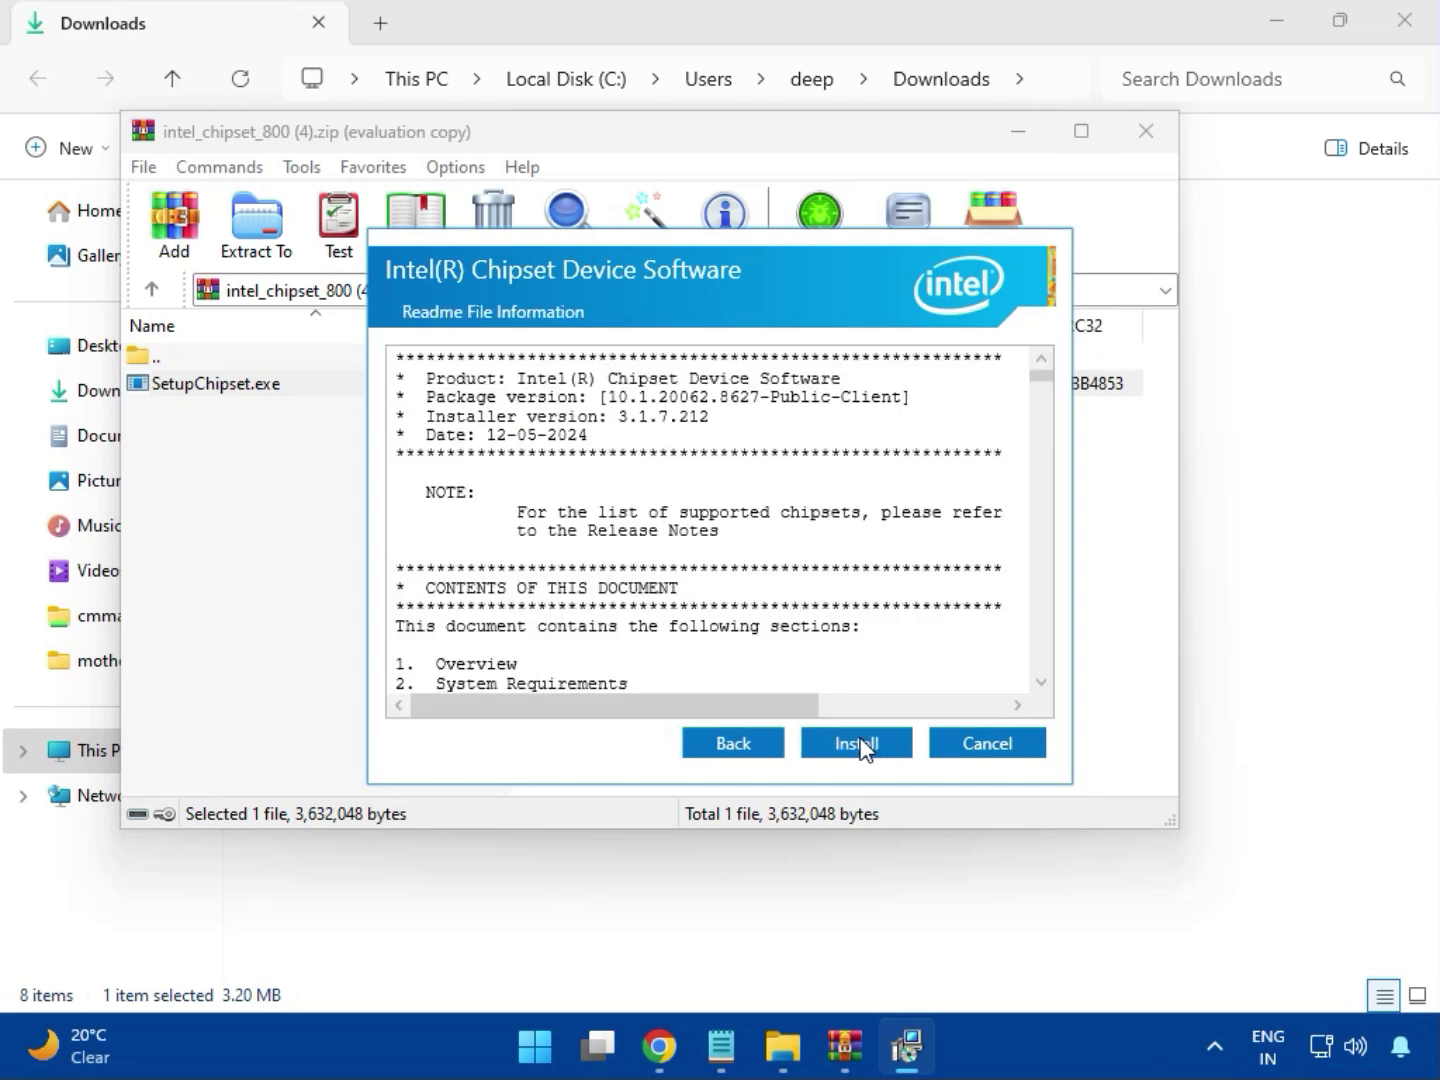
left_click(861, 741)
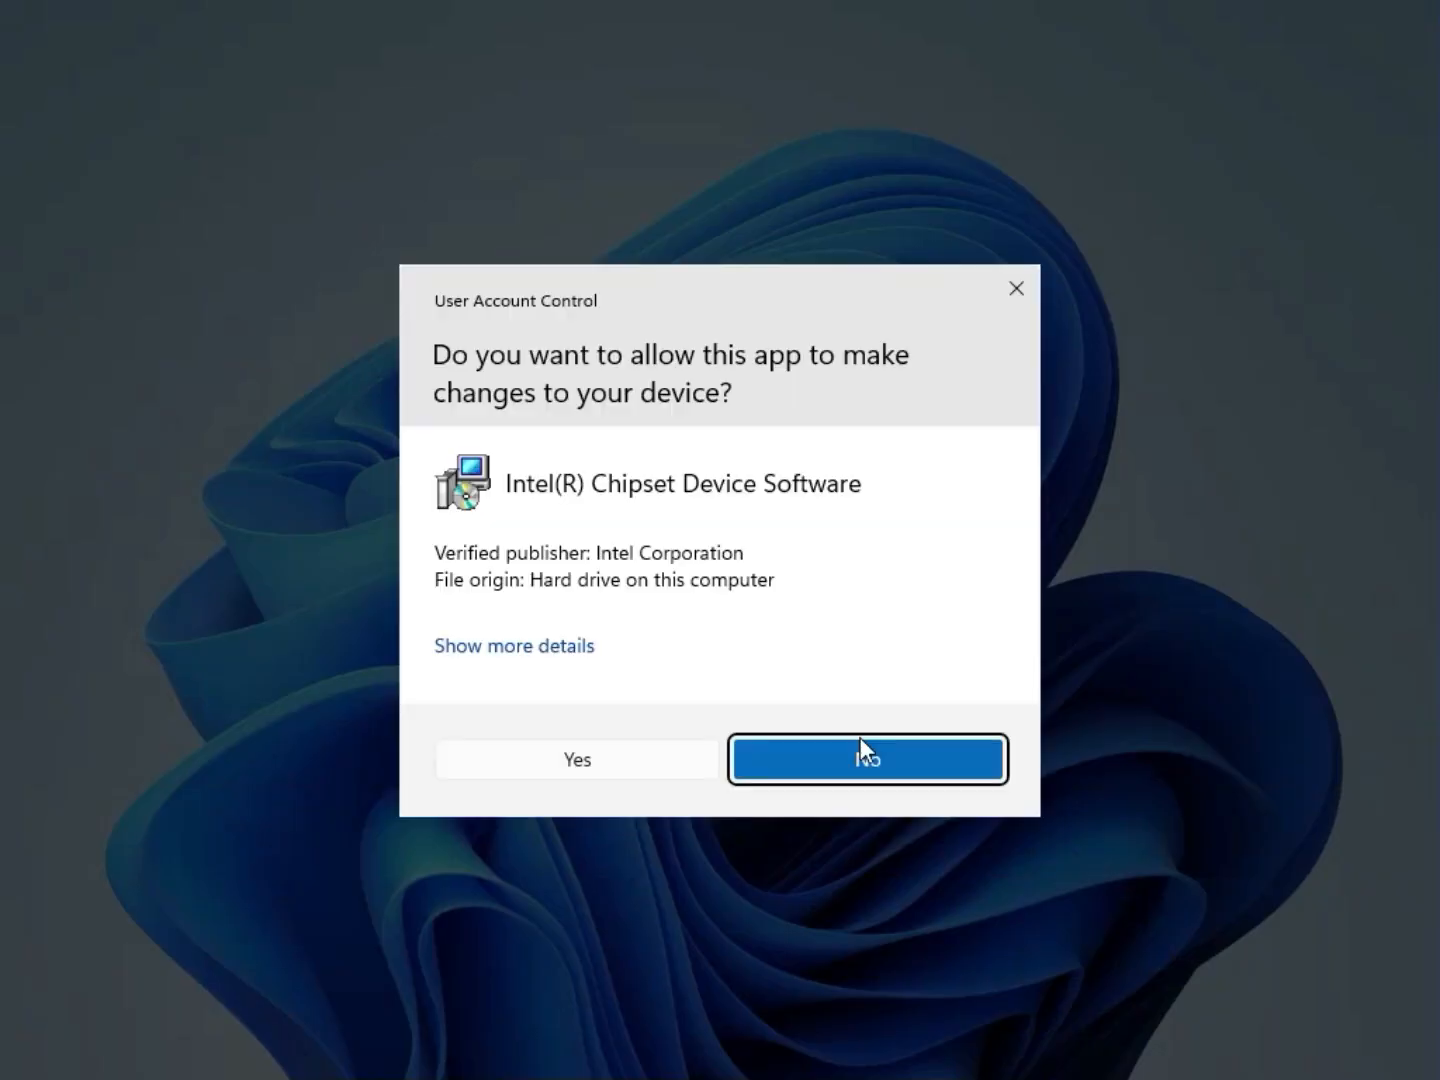
left_click(635, 760)
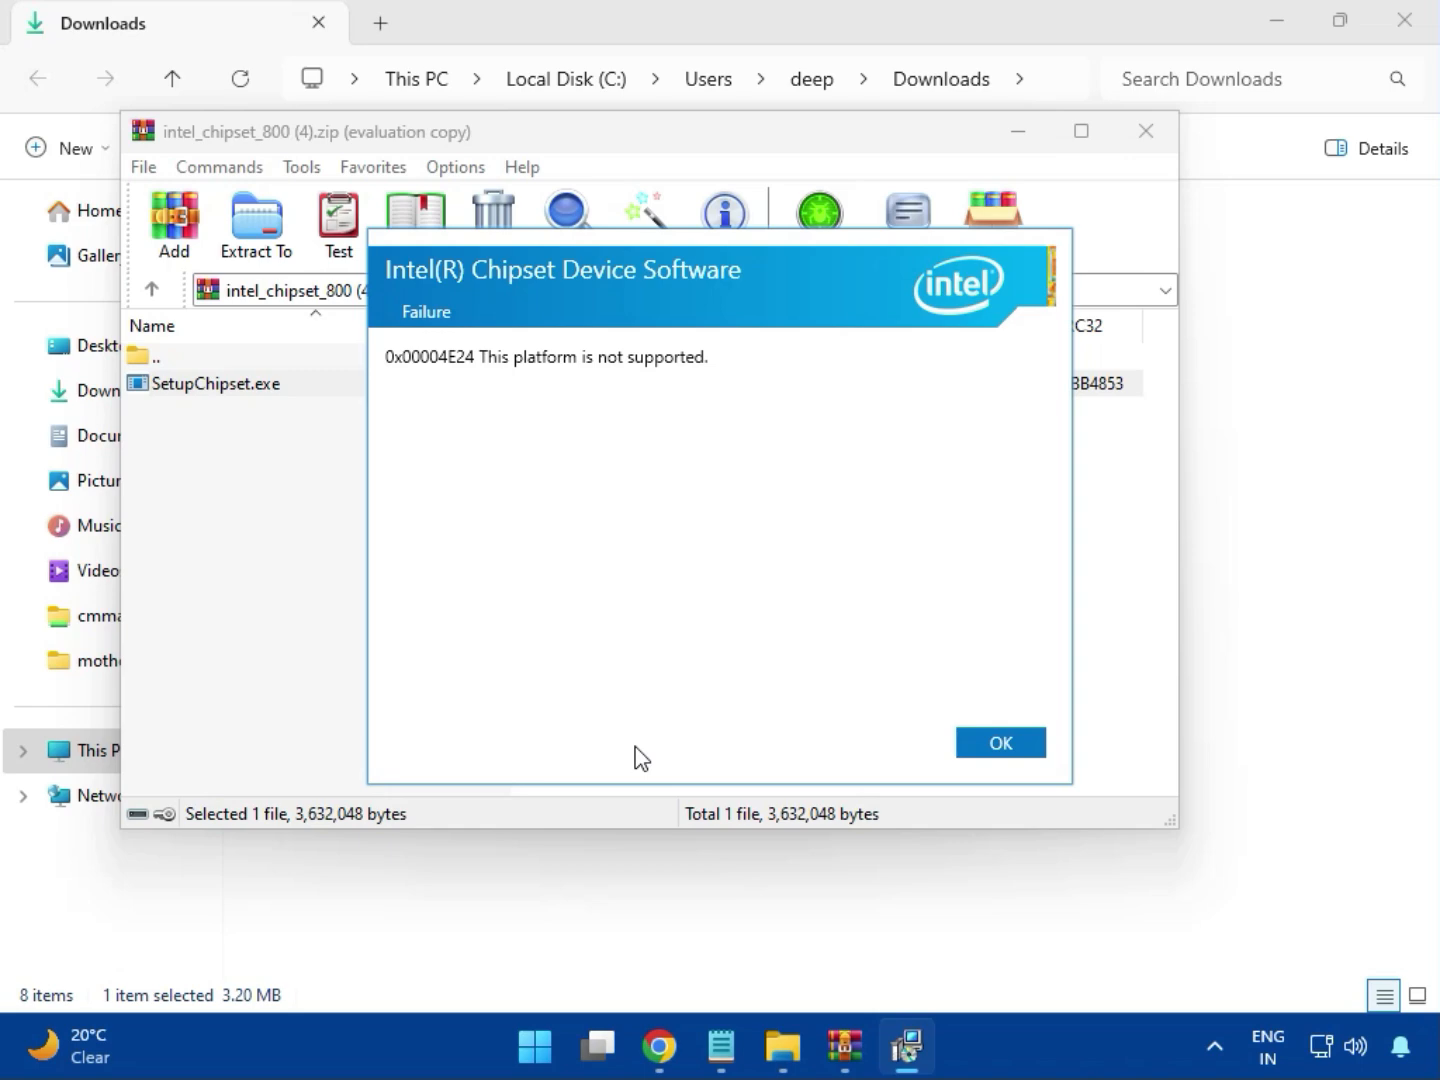
left_click(988, 750)
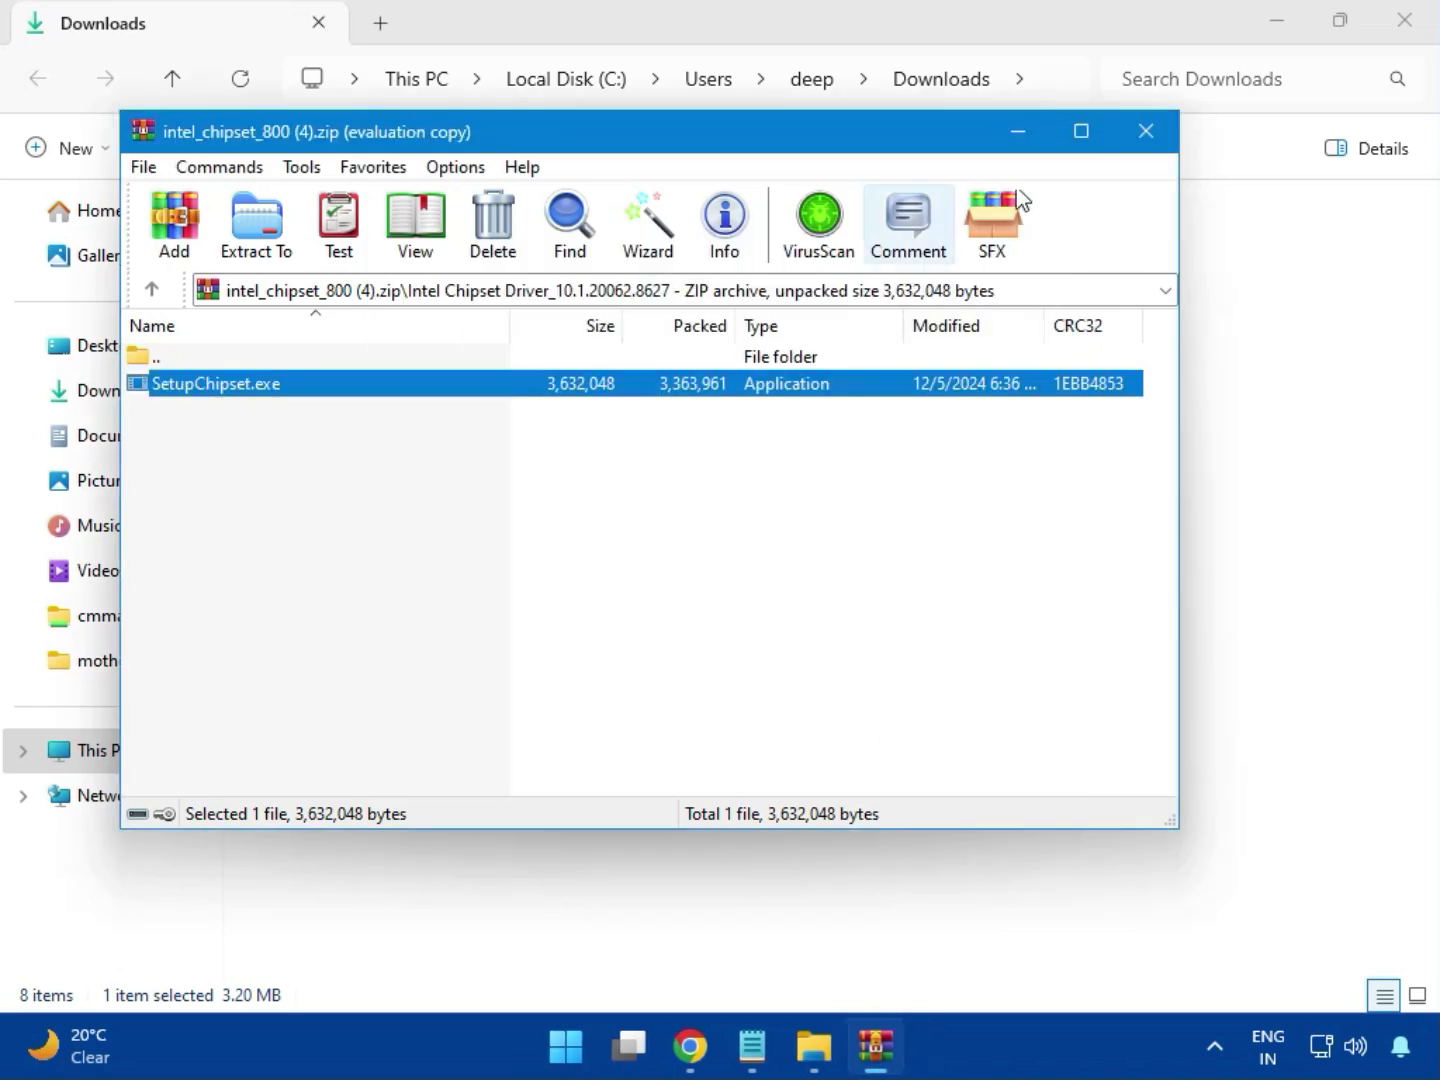
left_click(1145, 139)
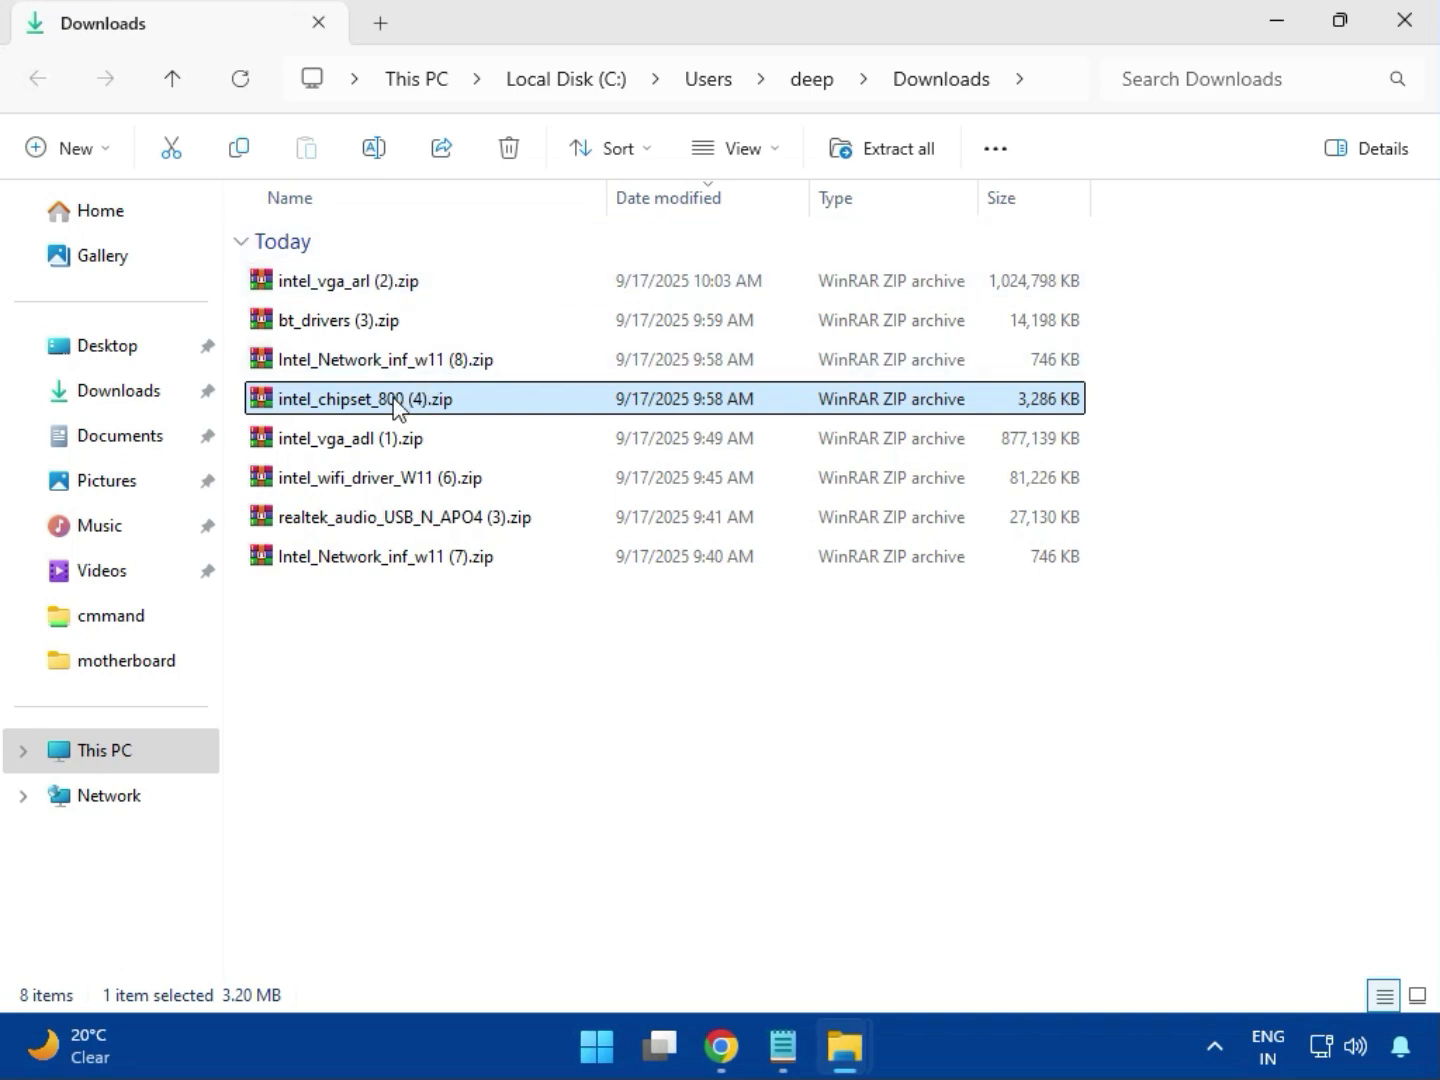
Open intel_vga_adl (1).zip to view its contents and close the archive.
left_click(368, 446)
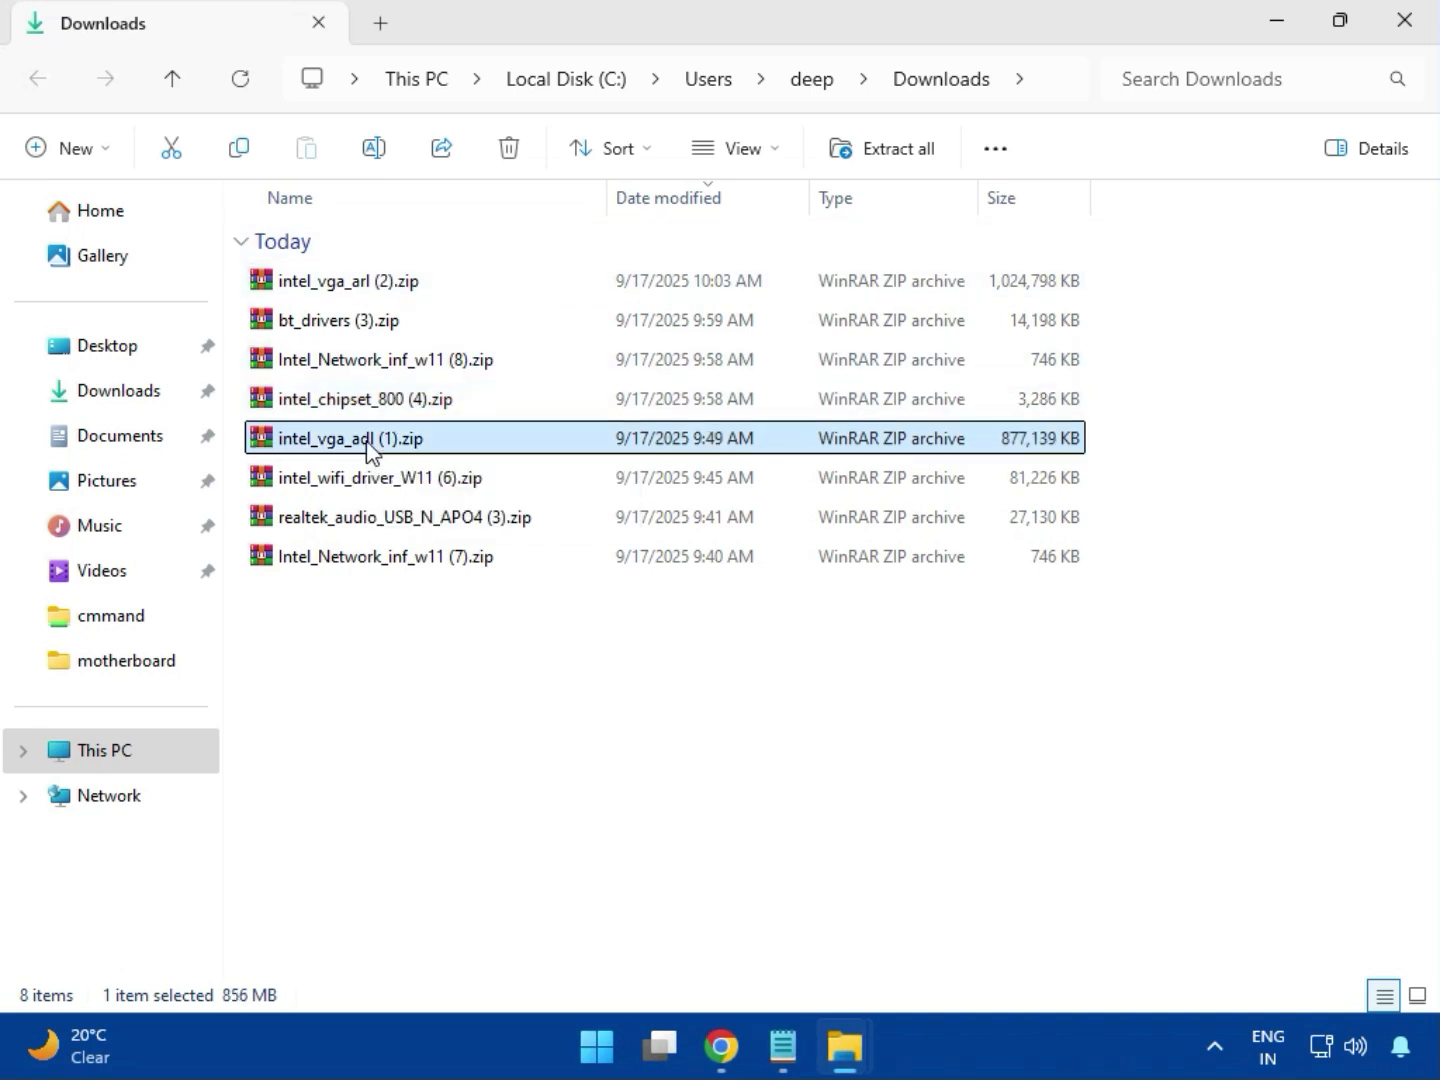
double_click(360, 436)
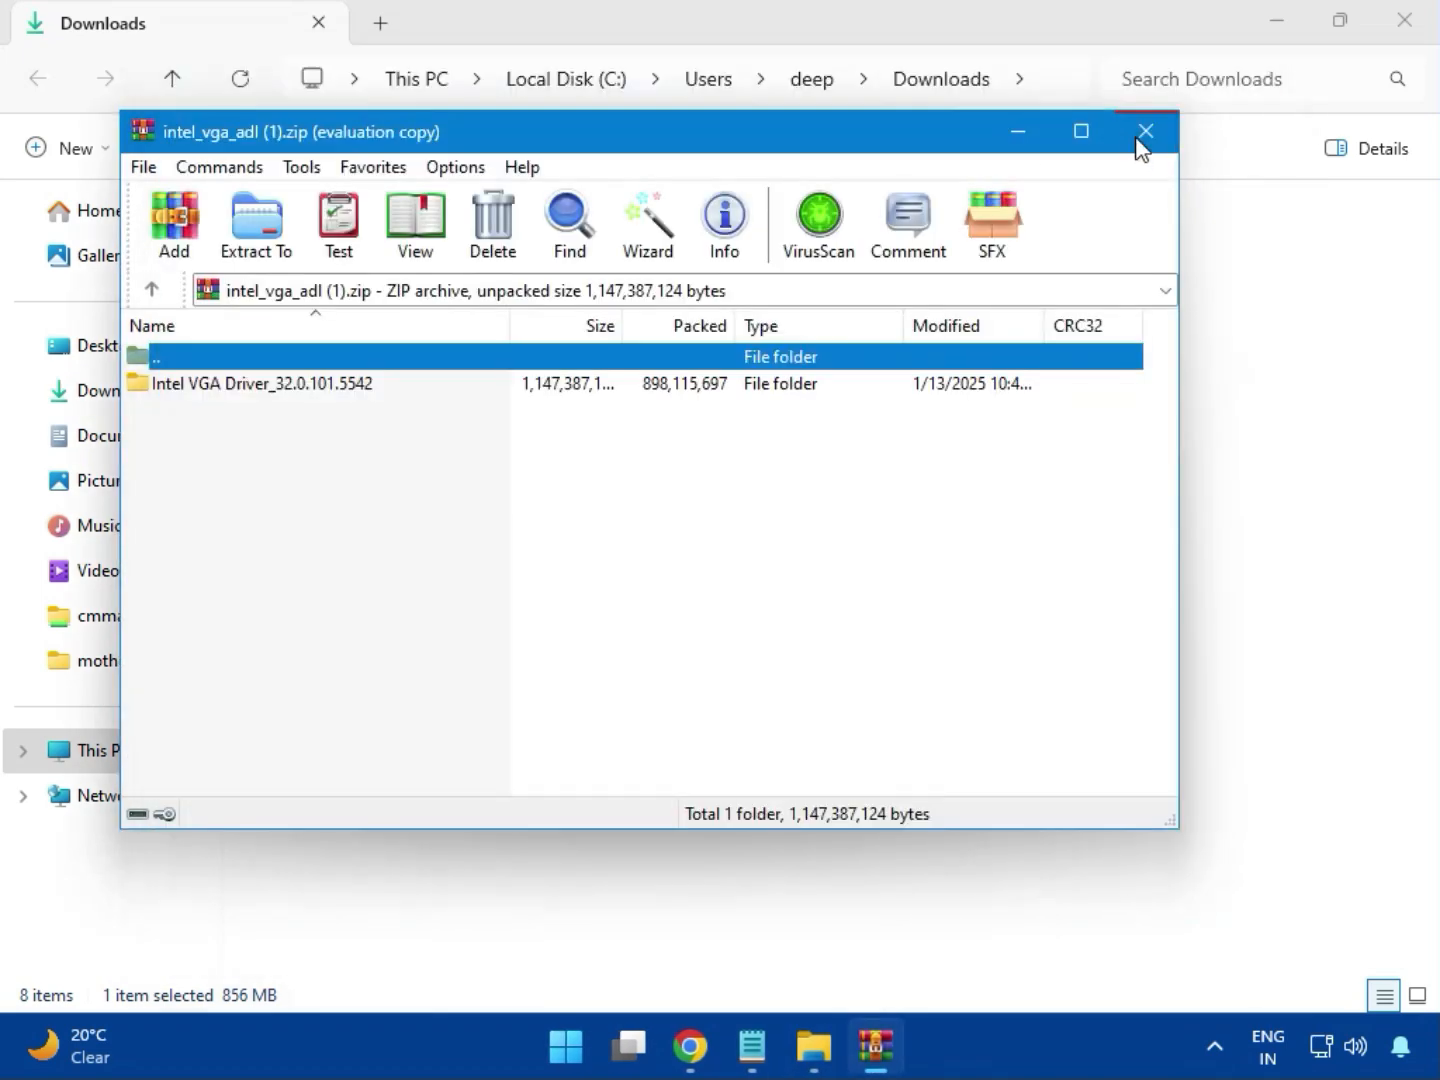
left_click(1144, 134)
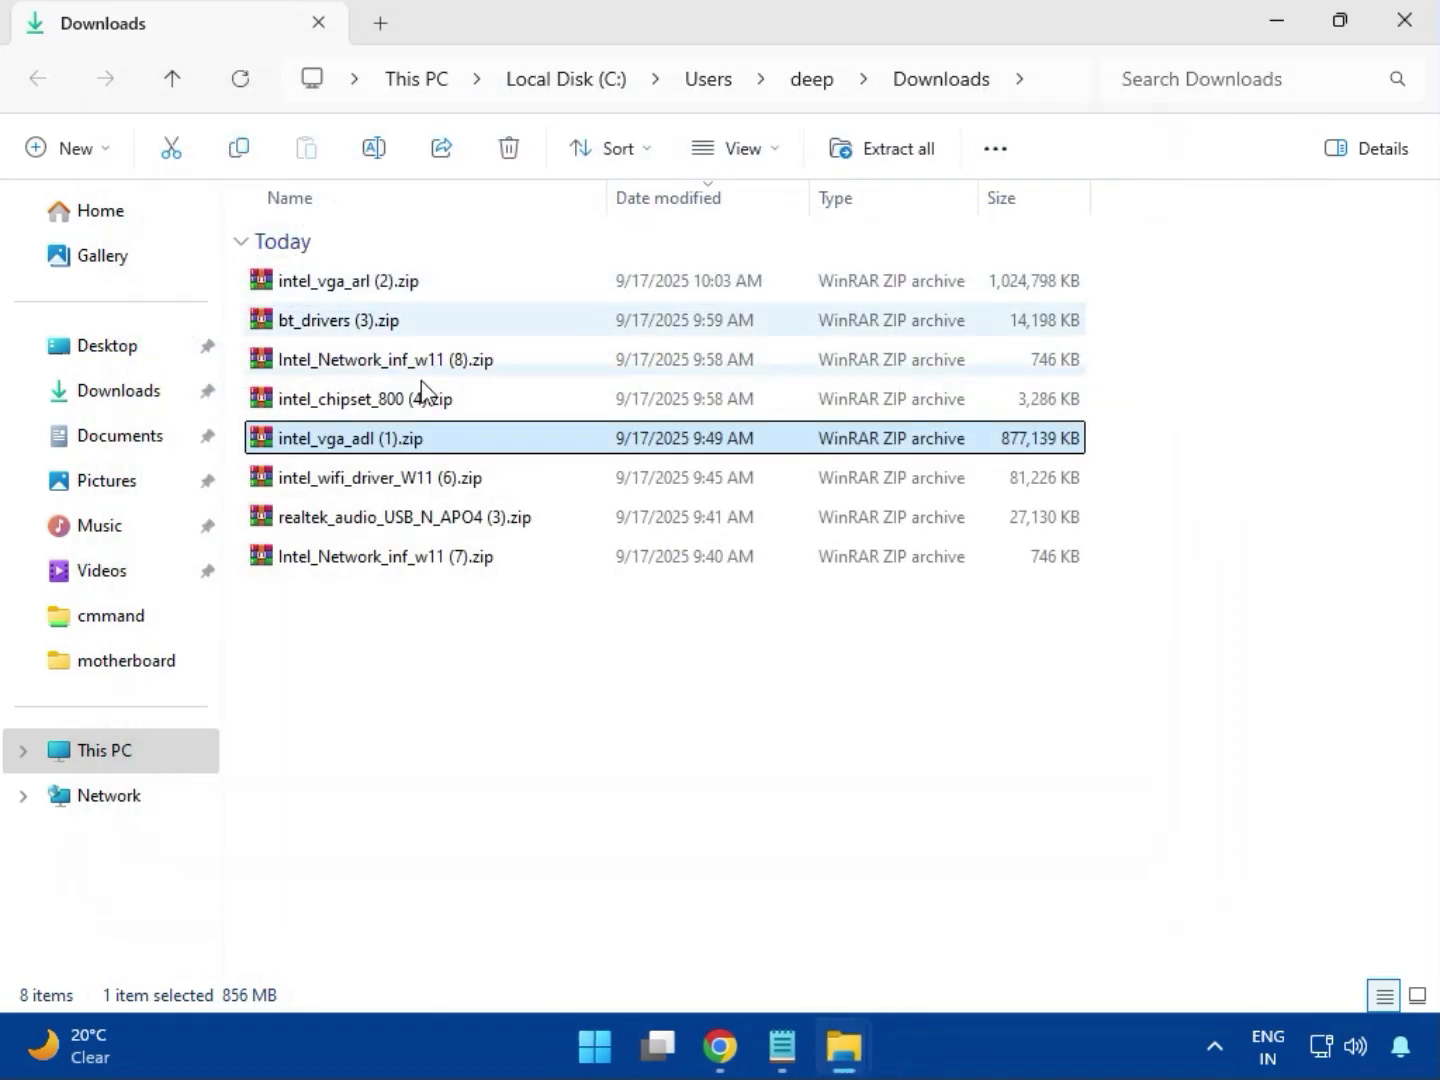
Open intel_wifi_driver_W11 (6).zip, dismiss the WinRAR license reminder, and go to Intel WIFI Driver_23.40.0.4\UWD\Win64.
double_click(370, 480)
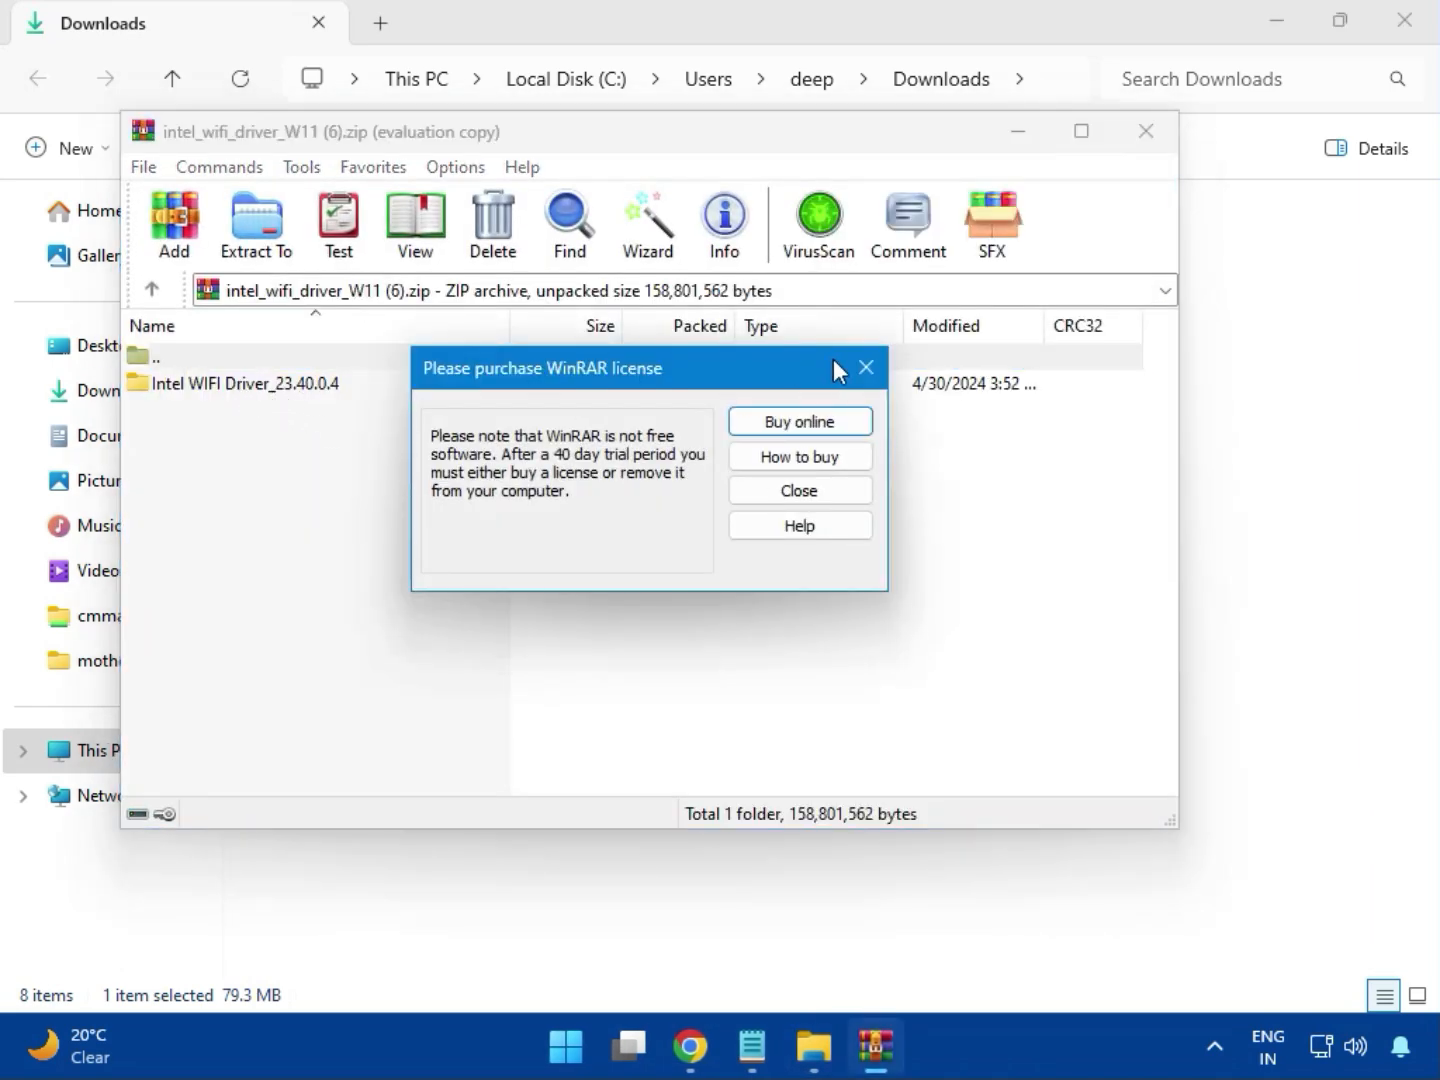
left_click(866, 368)
double_click(230, 385)
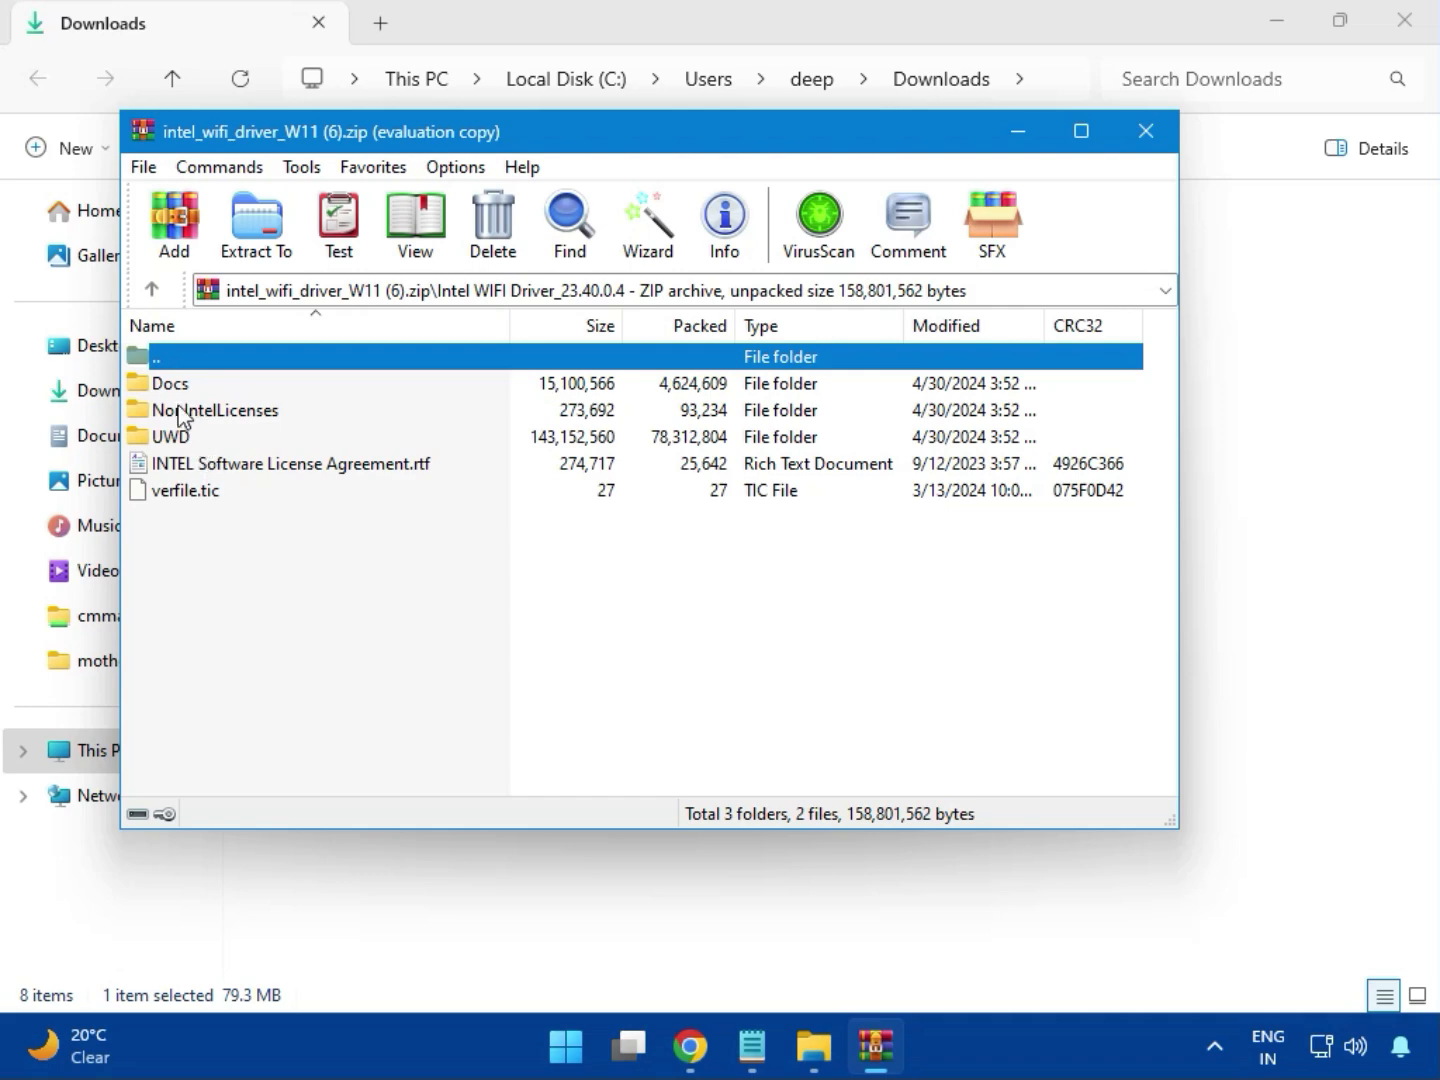
double_click(188, 440)
left_click(194, 393)
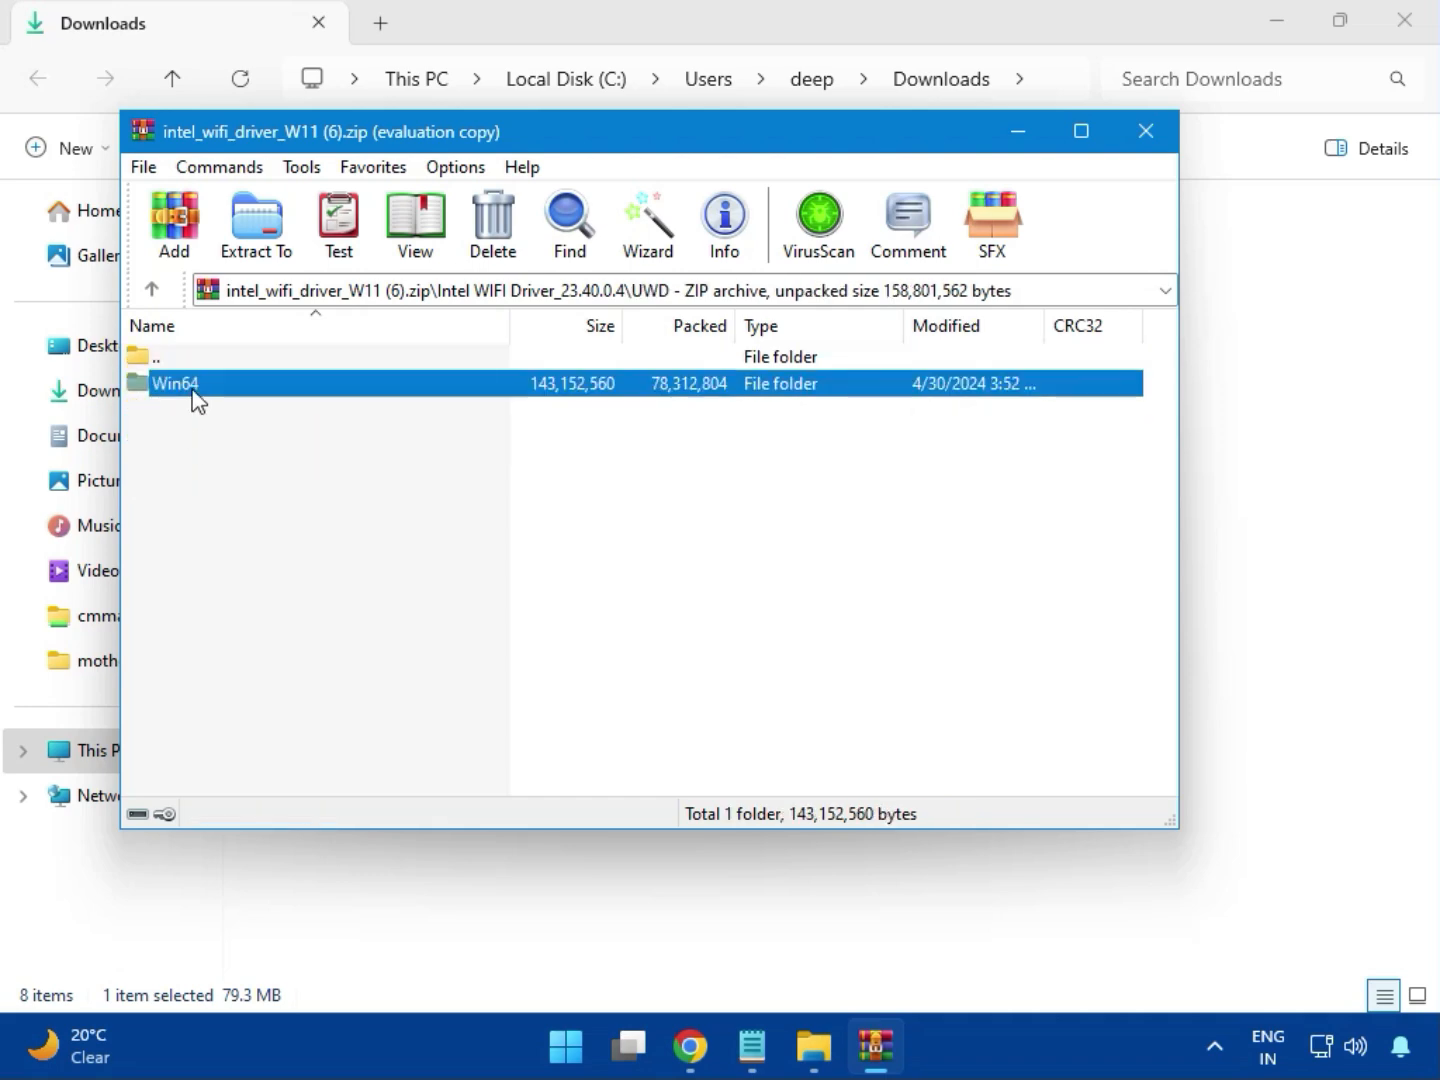
double_click(195, 388)
Look through the files in the Drivers folder of the Wi-Fi archive for an installer.
double_click(195, 391)
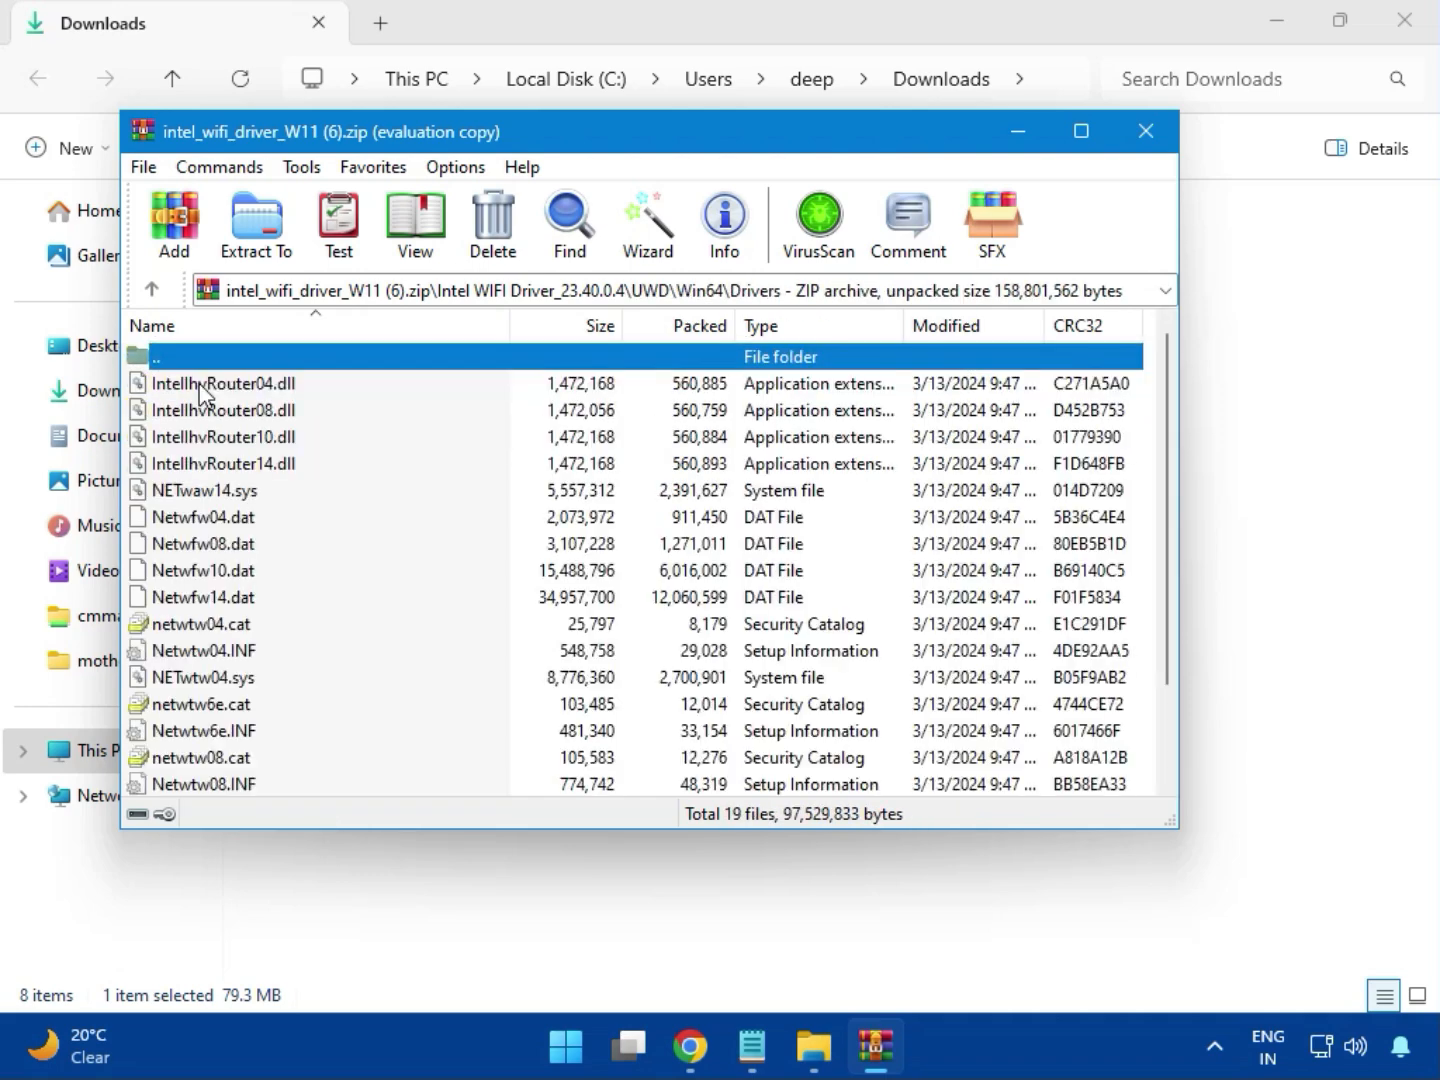
scroll(265, 598, "down", 2)
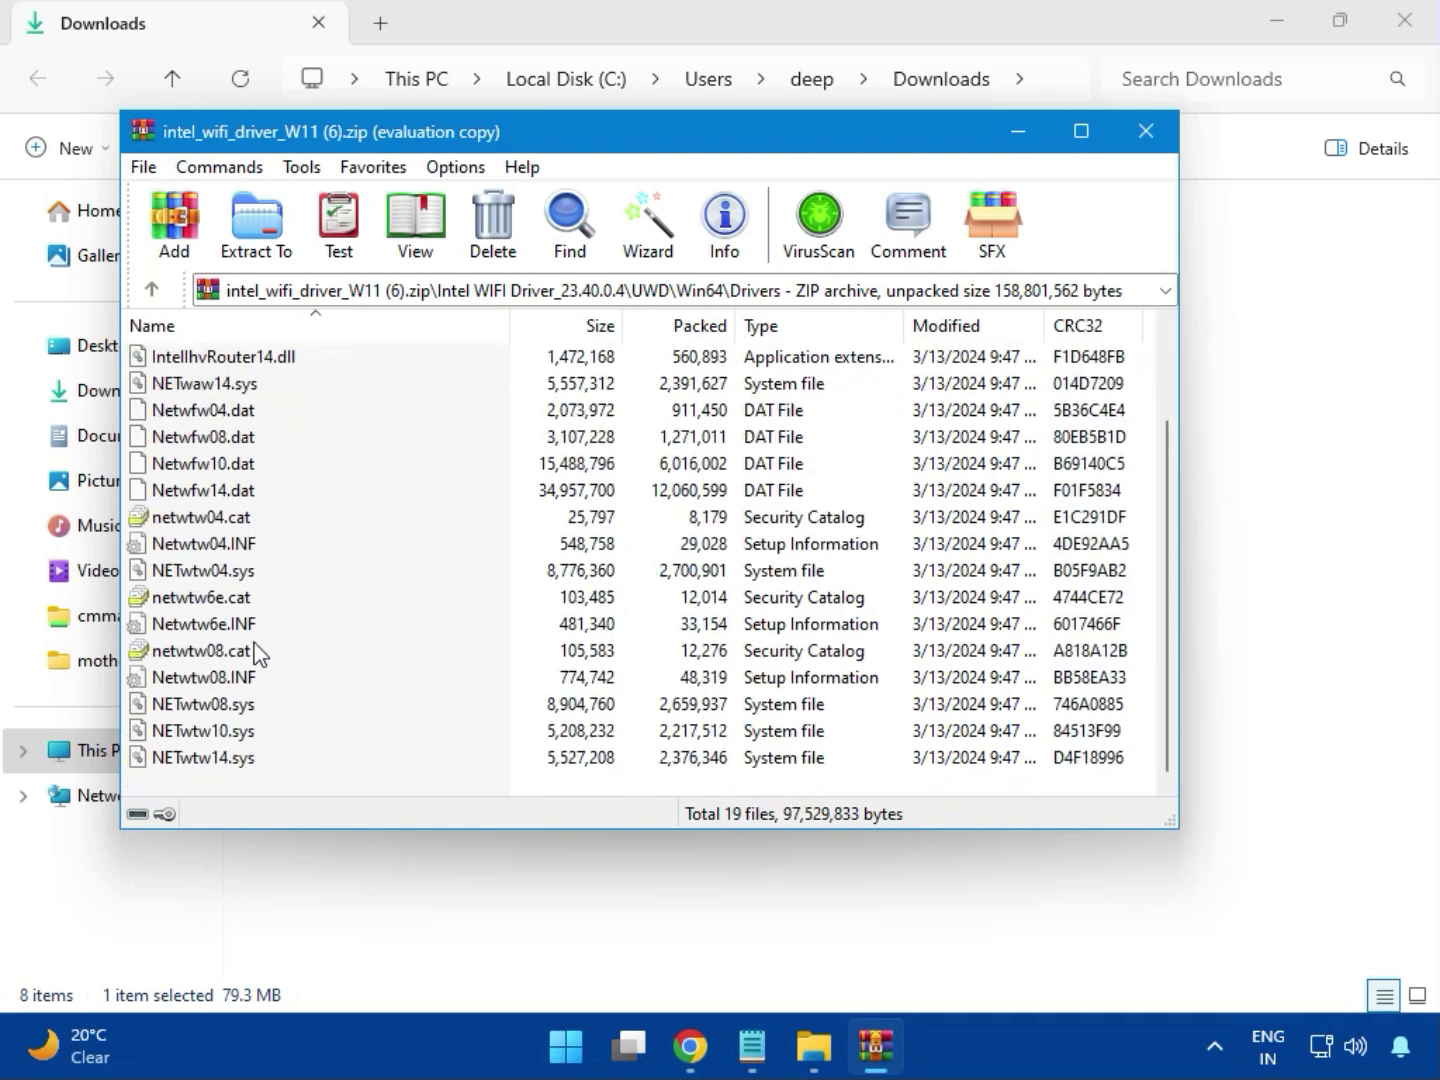
scroll(250, 665, "up", 2)
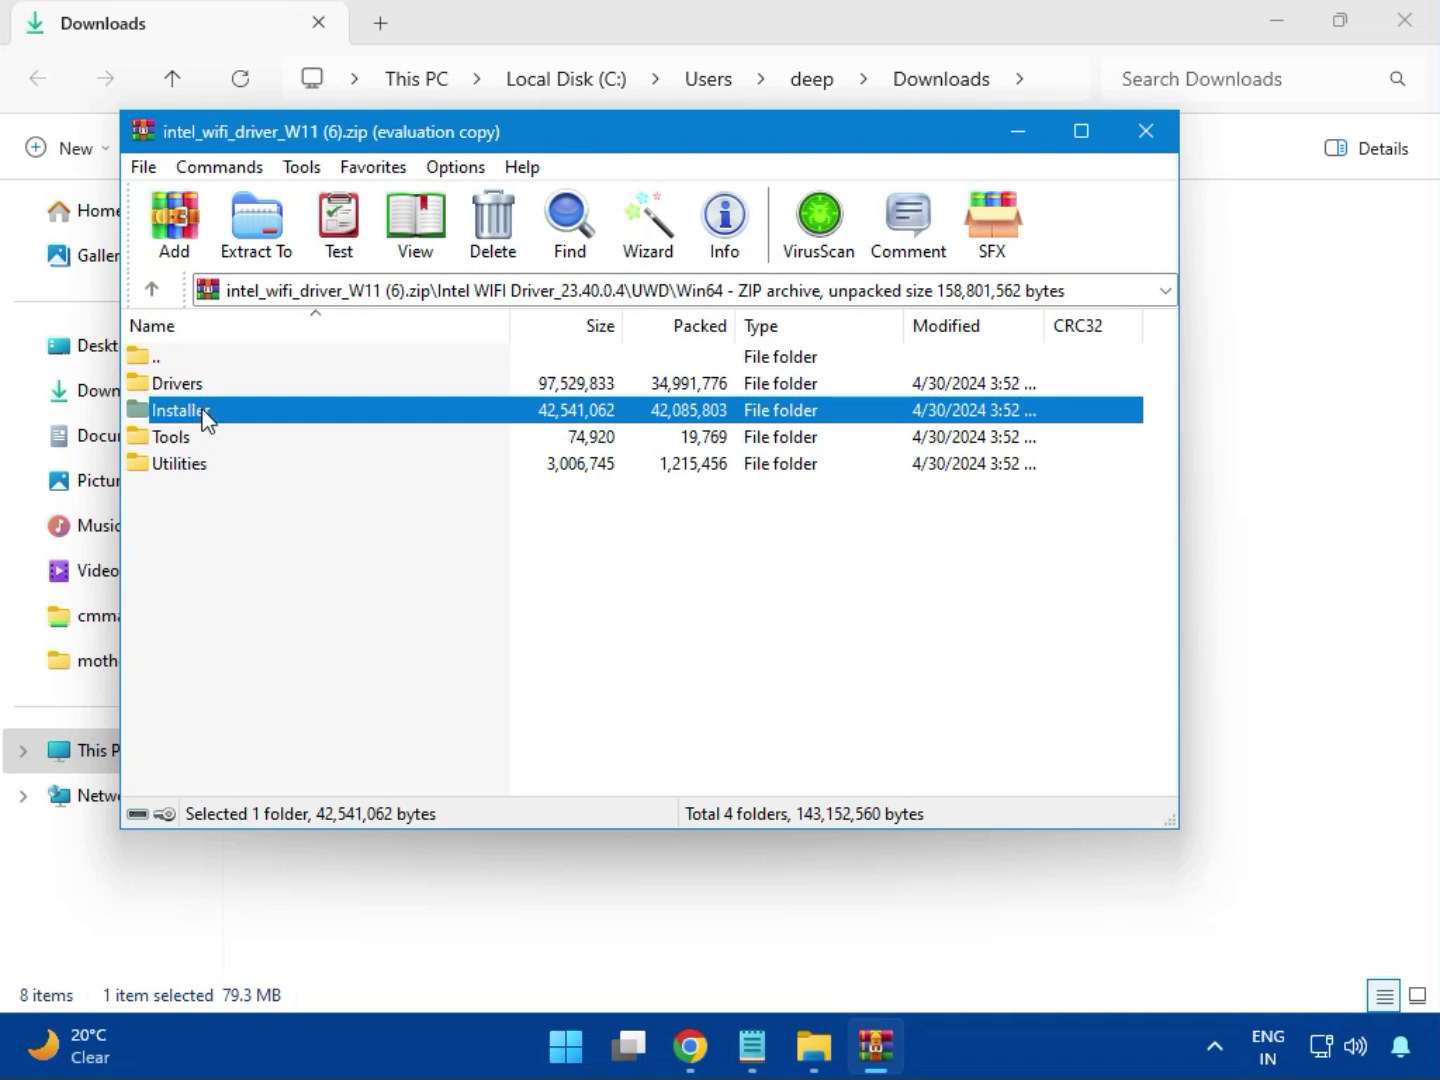
Open the Installer folder in the Wi-Fi driver archive and launch WirelessSetup.exe.
double_click(204, 416)
left_click(215, 419)
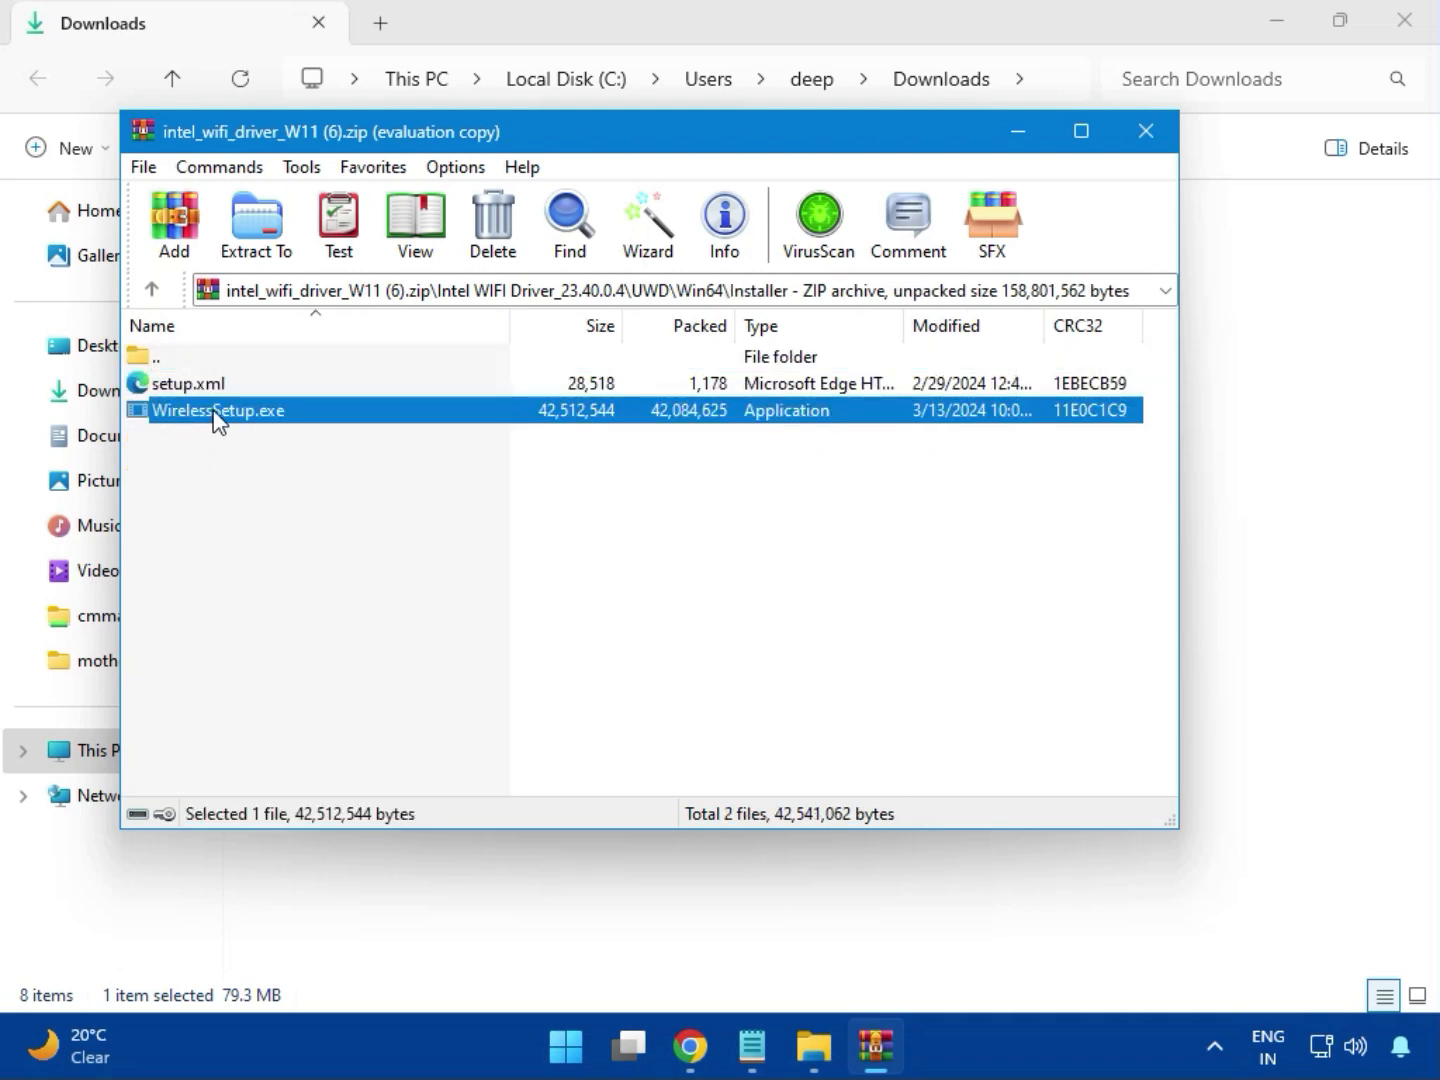
double_click(228, 419)
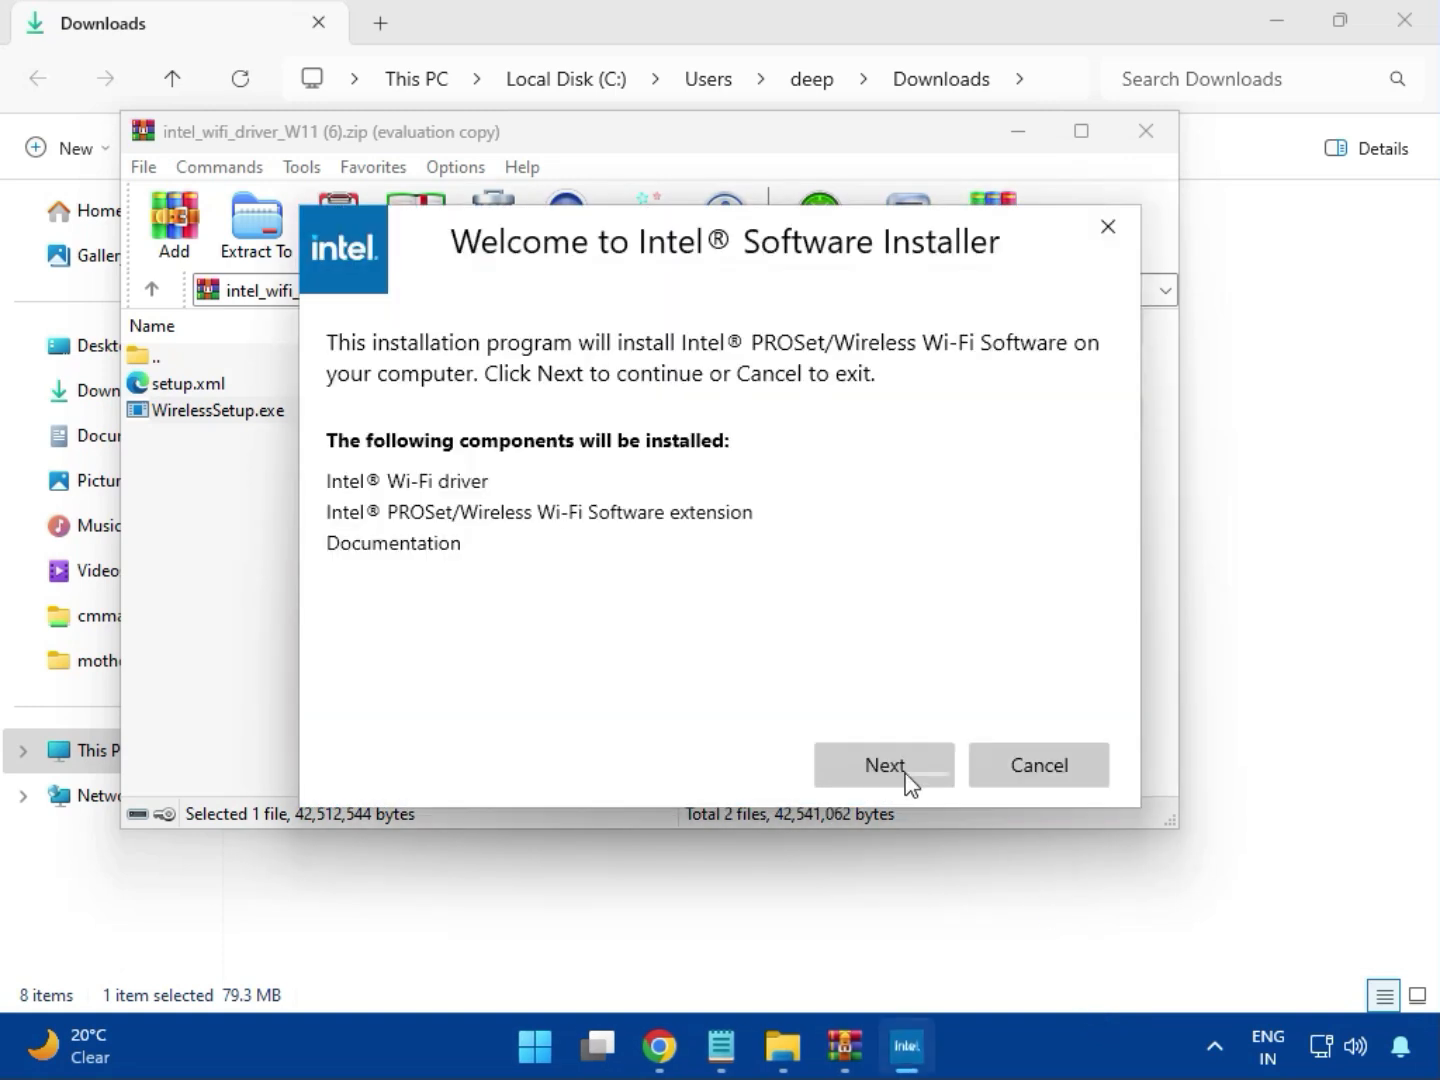
Install Intel PROSet/Wireless Wi-Fi Software, accepting the license terms and allowing changes to the device, and close the finished installer and archive.
left_click(882, 760)
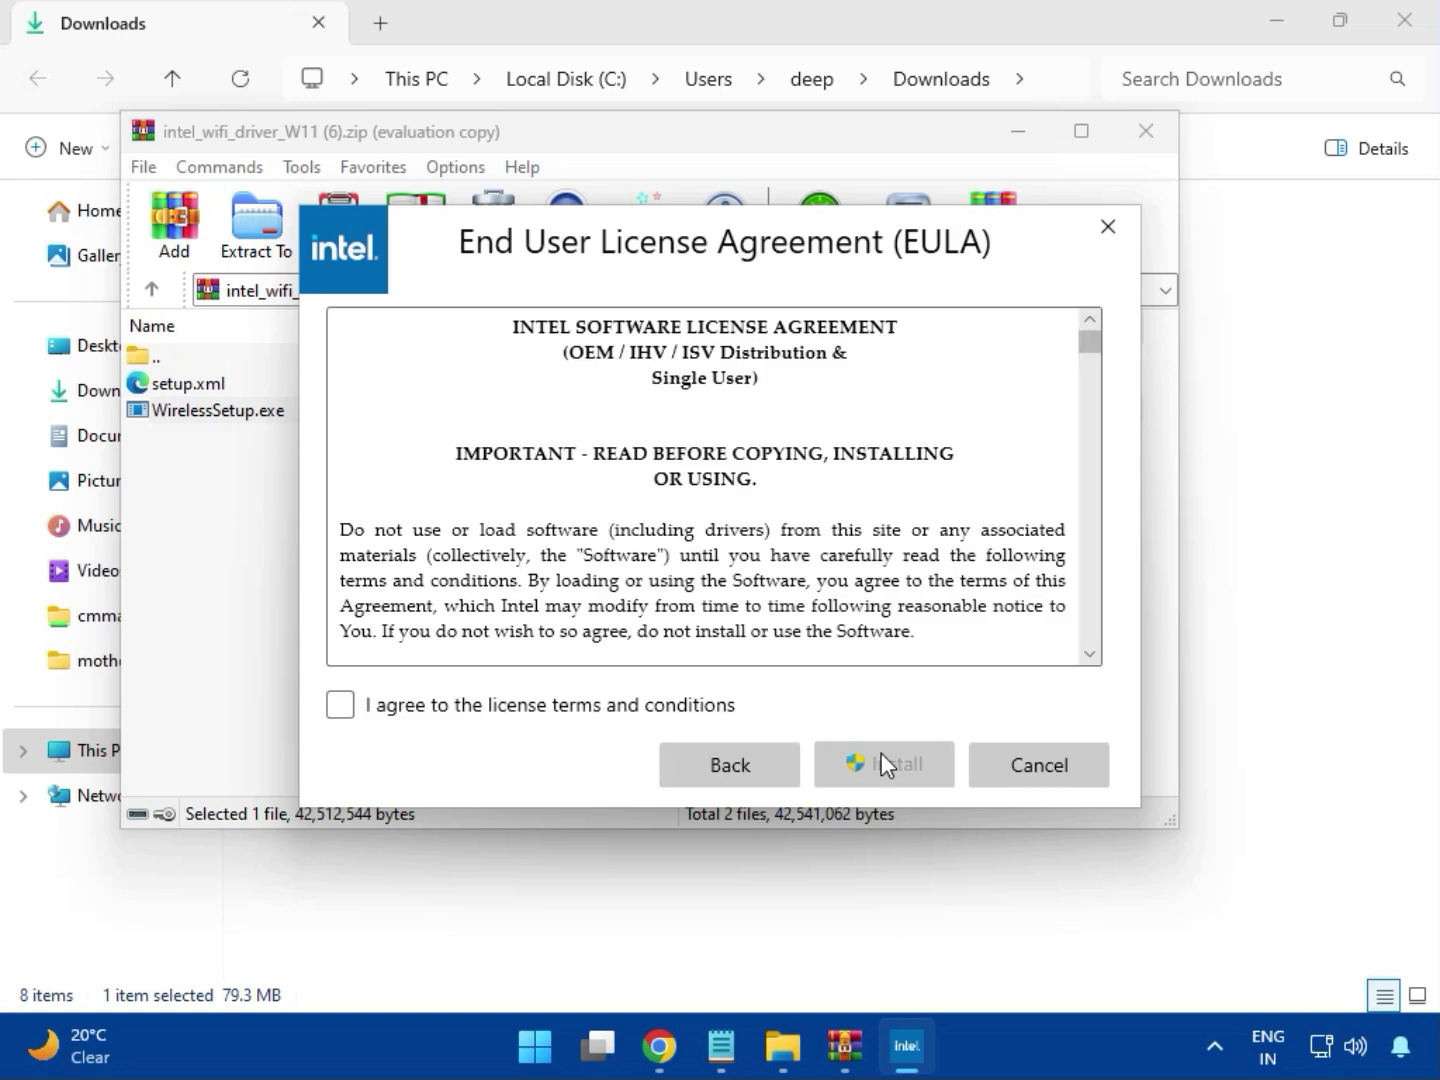
left_click(627, 710)
left_click(899, 772)
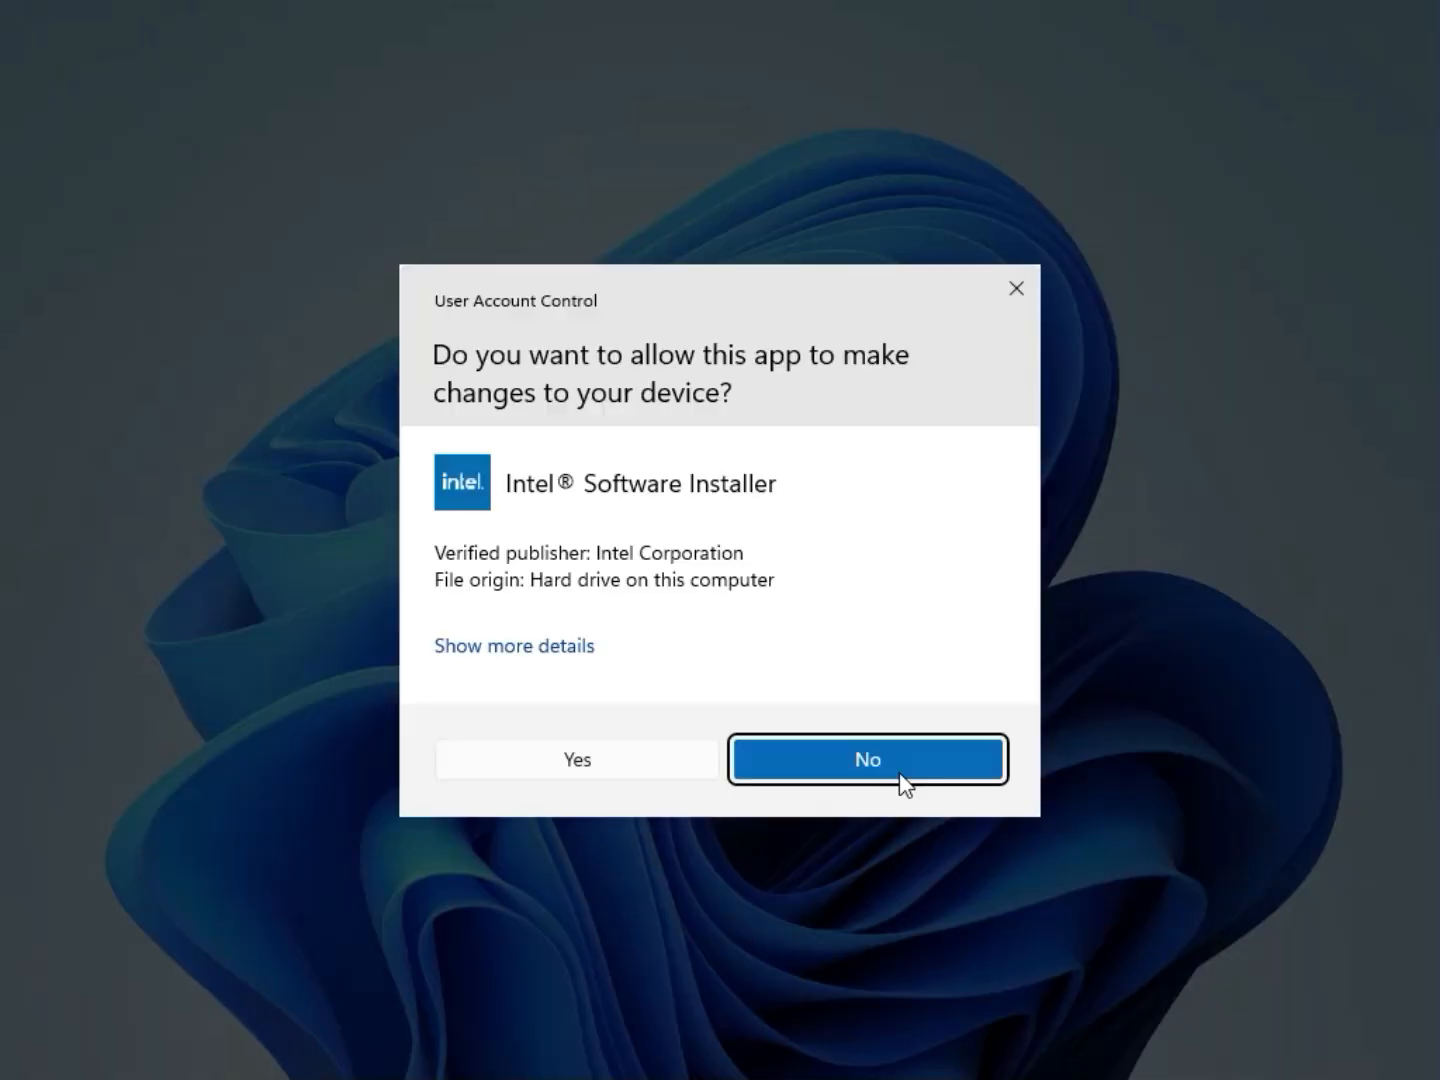
left_click(653, 774)
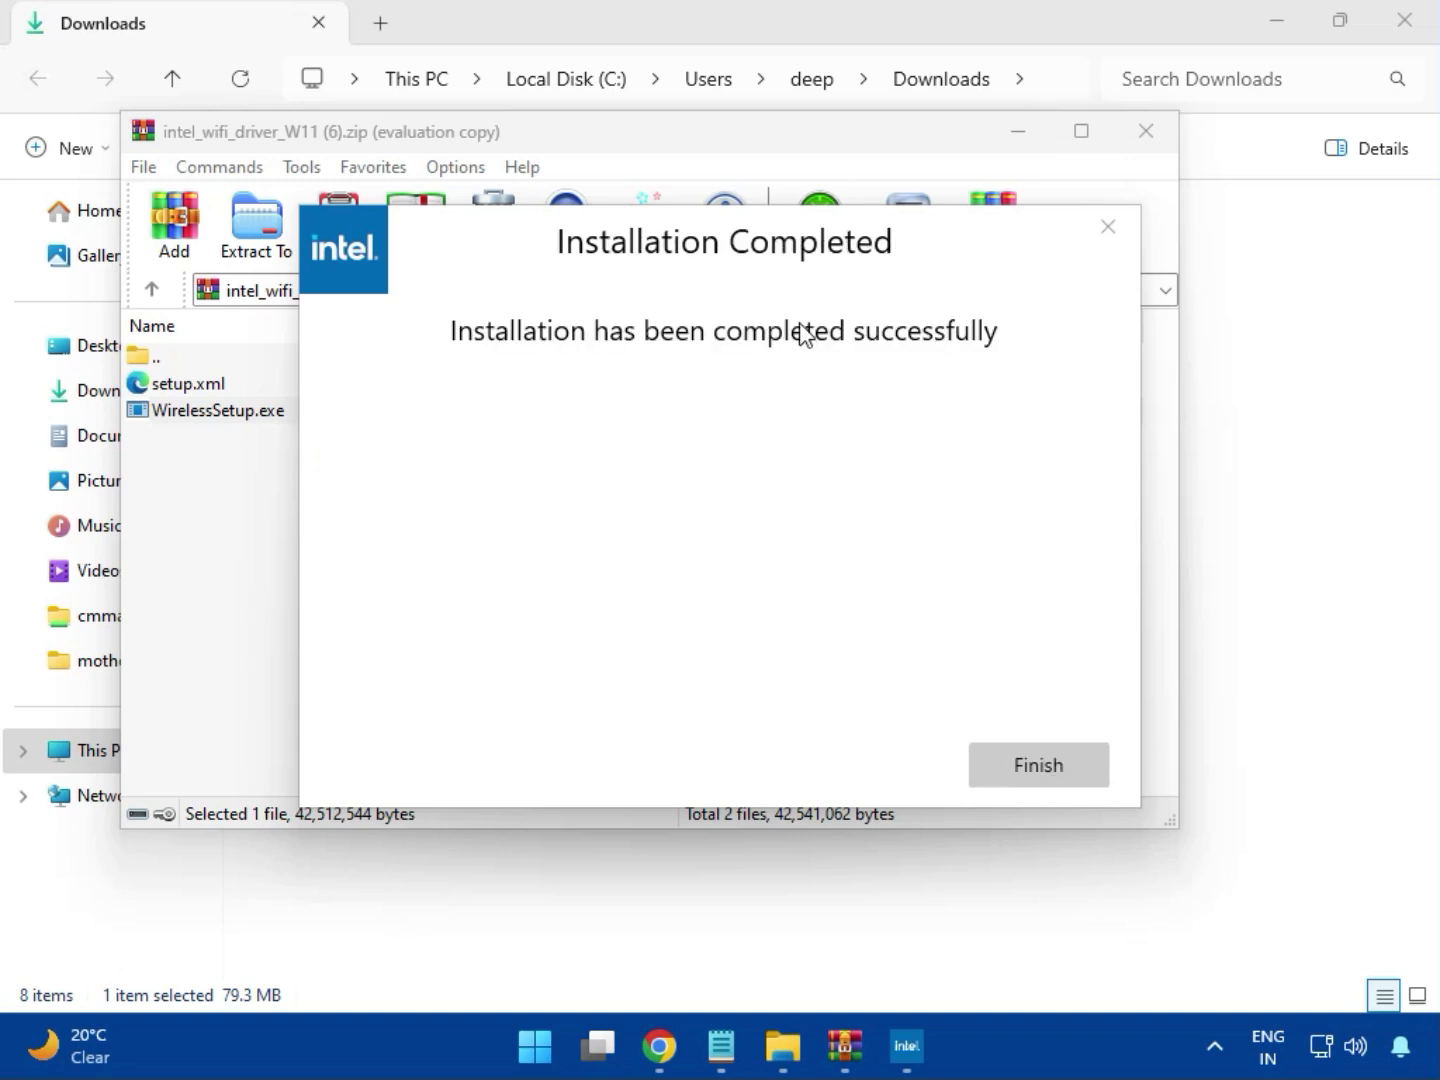
left_click(1035, 765)
left_click(1146, 133)
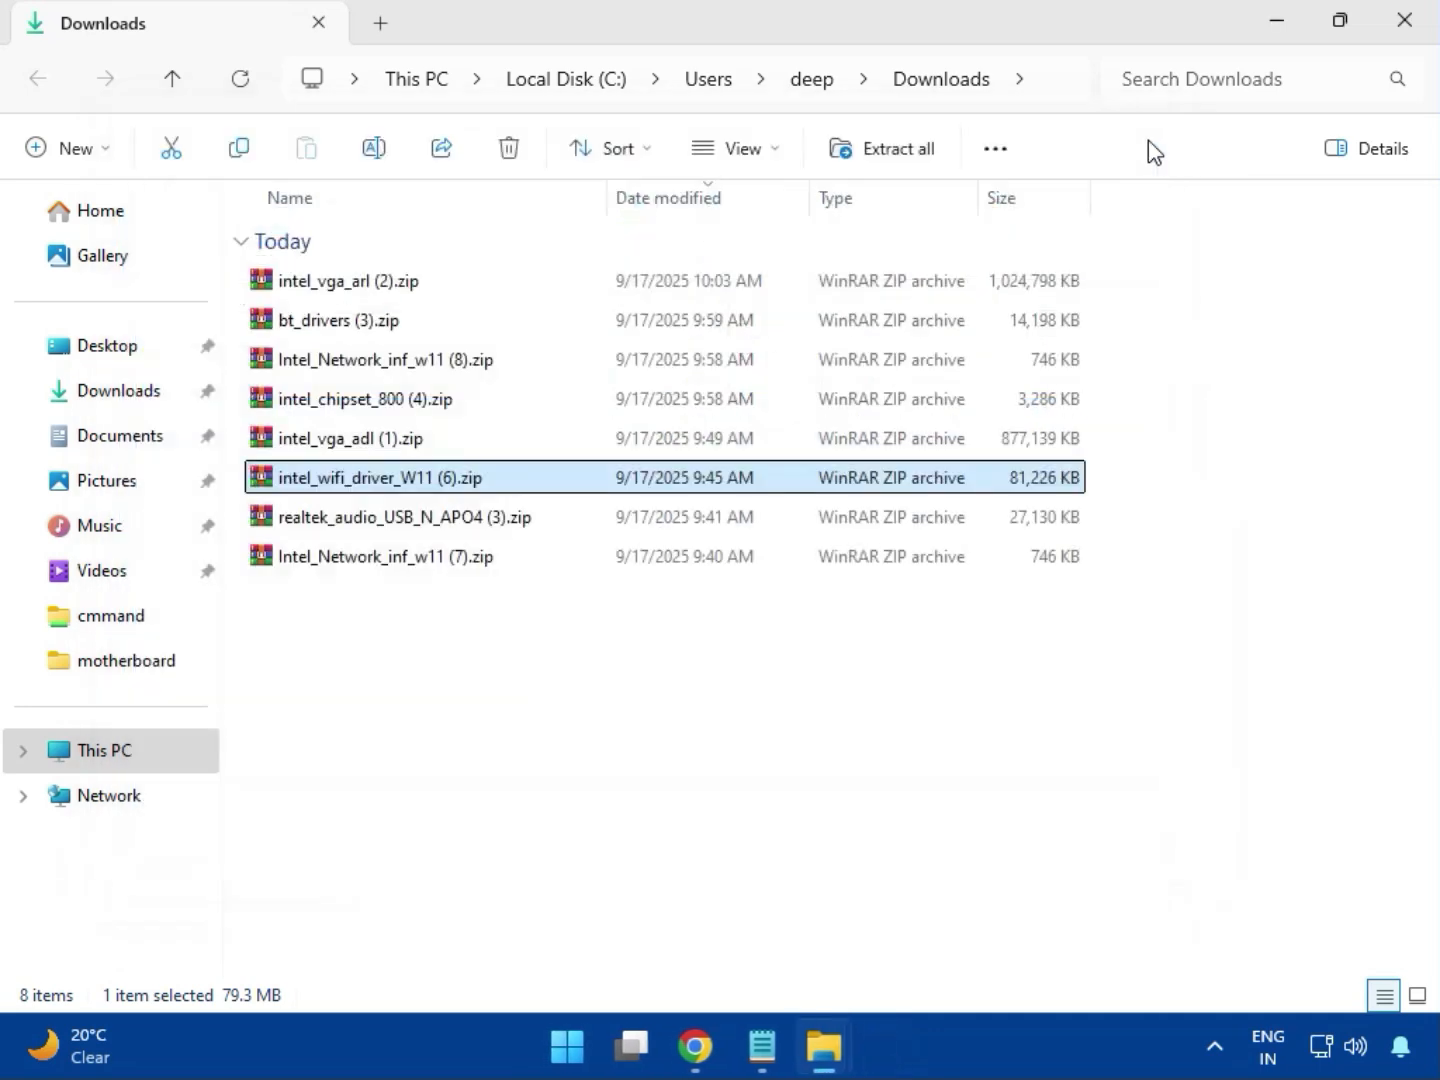
Open realtek_audio_USB_N_APO4 (3).zip, dismiss the WinRAR license reminder, and enter the Realtek USB Universal Driver folder.
left_click(432, 531)
double_click(433, 533)
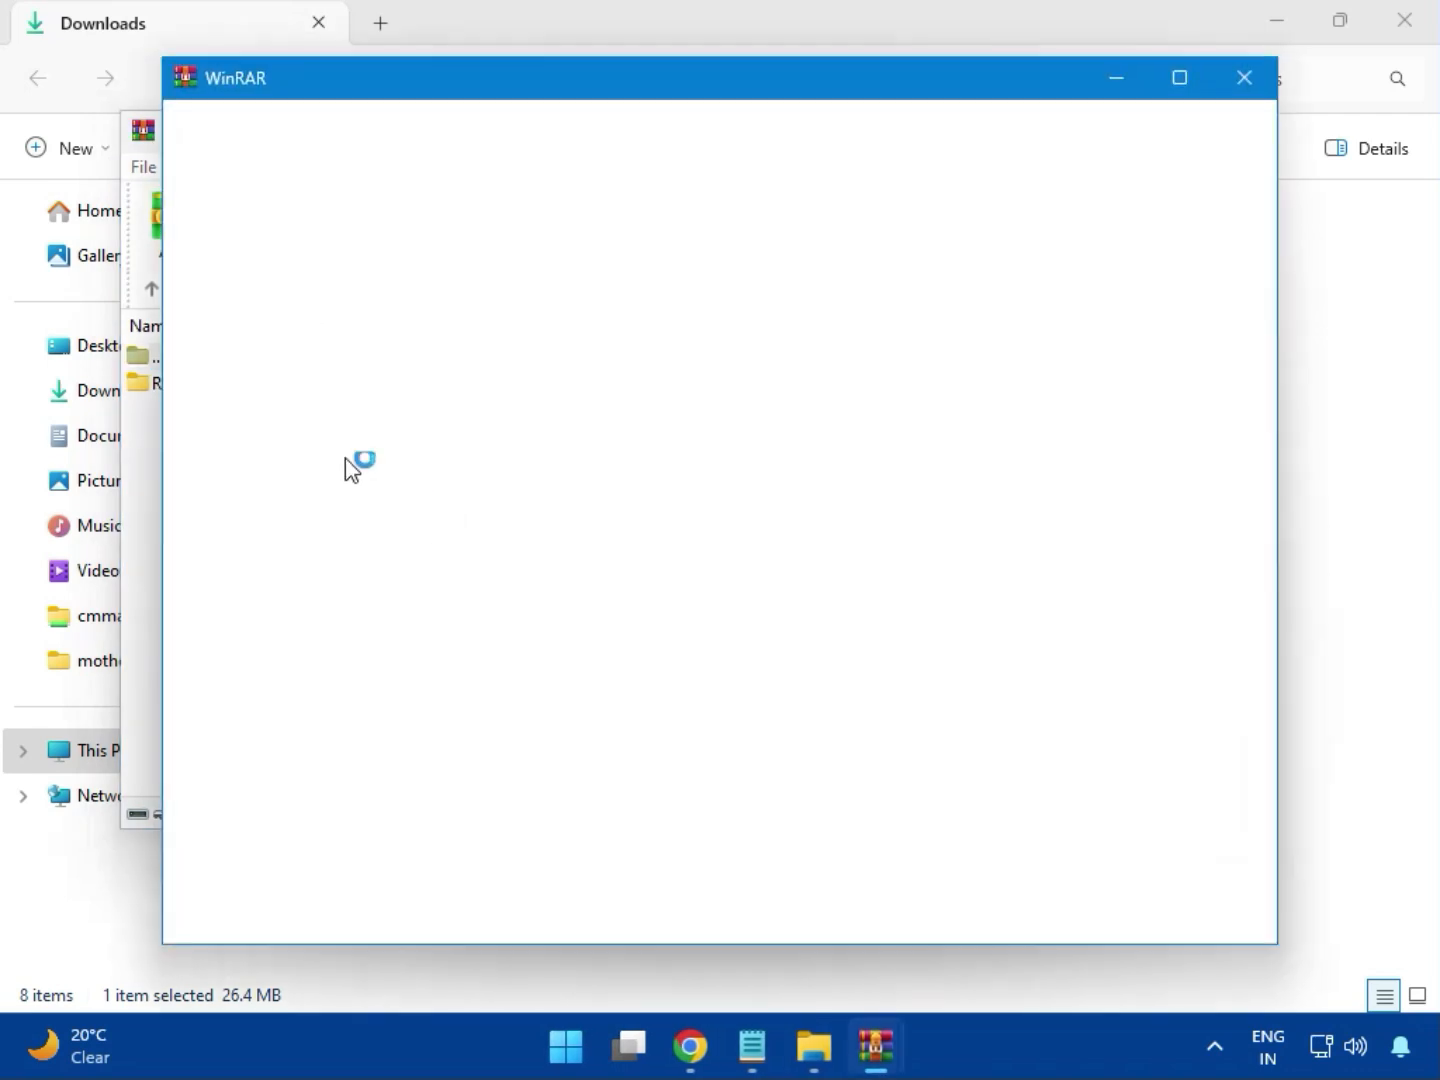
left_click(1239, 94)
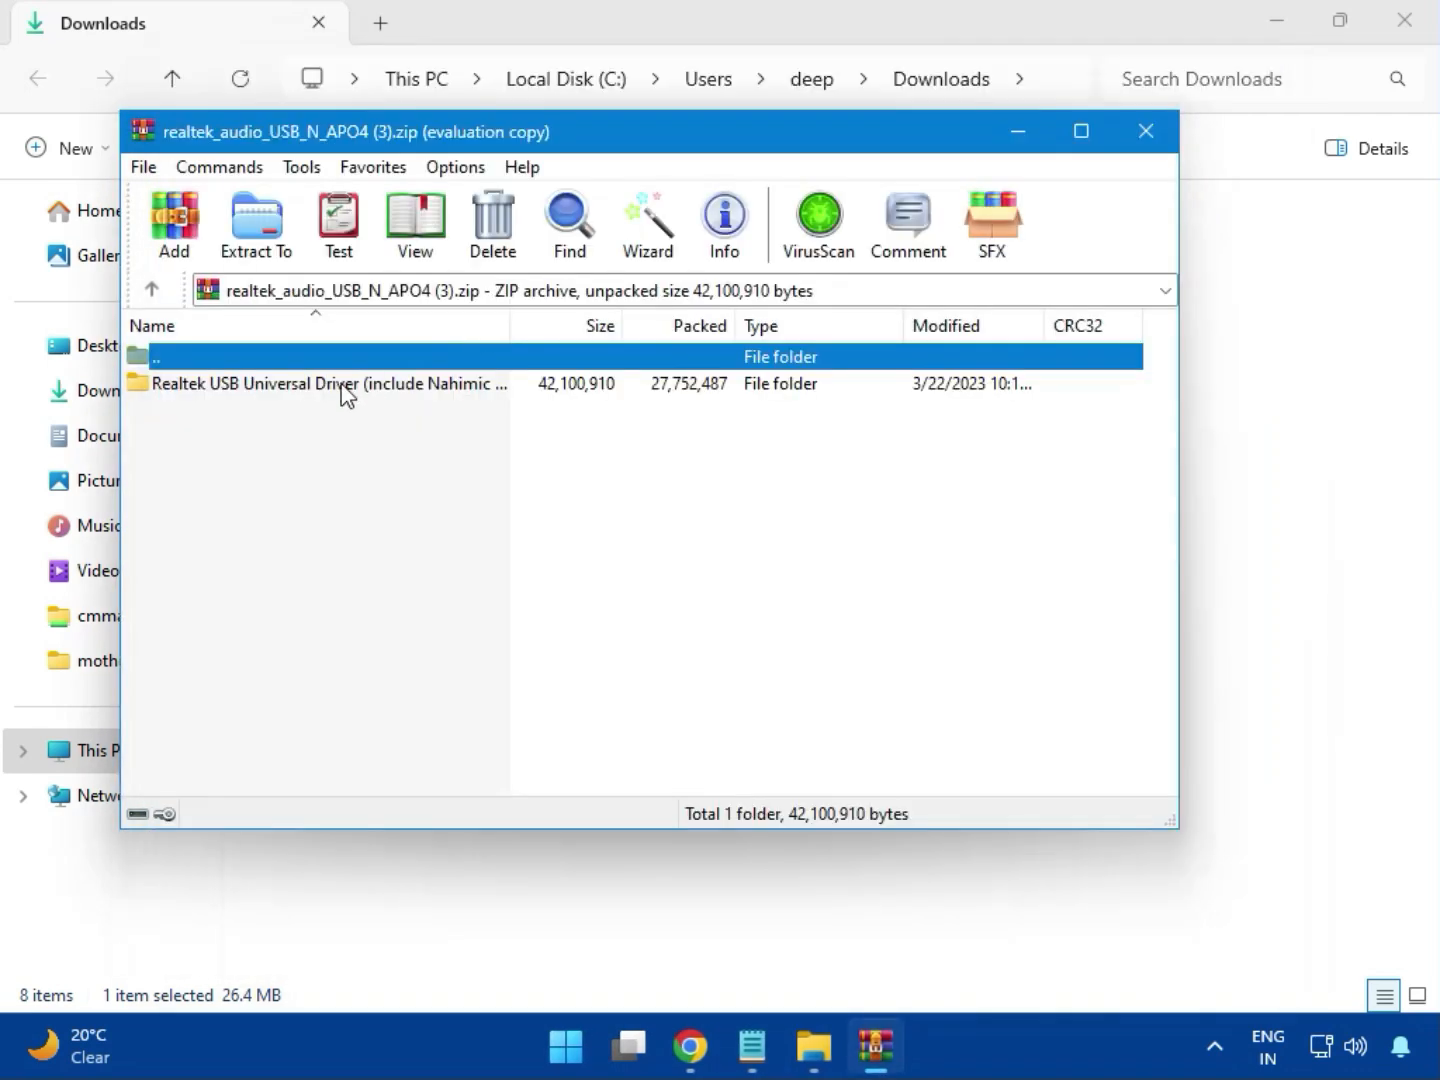
double_click(325, 400)
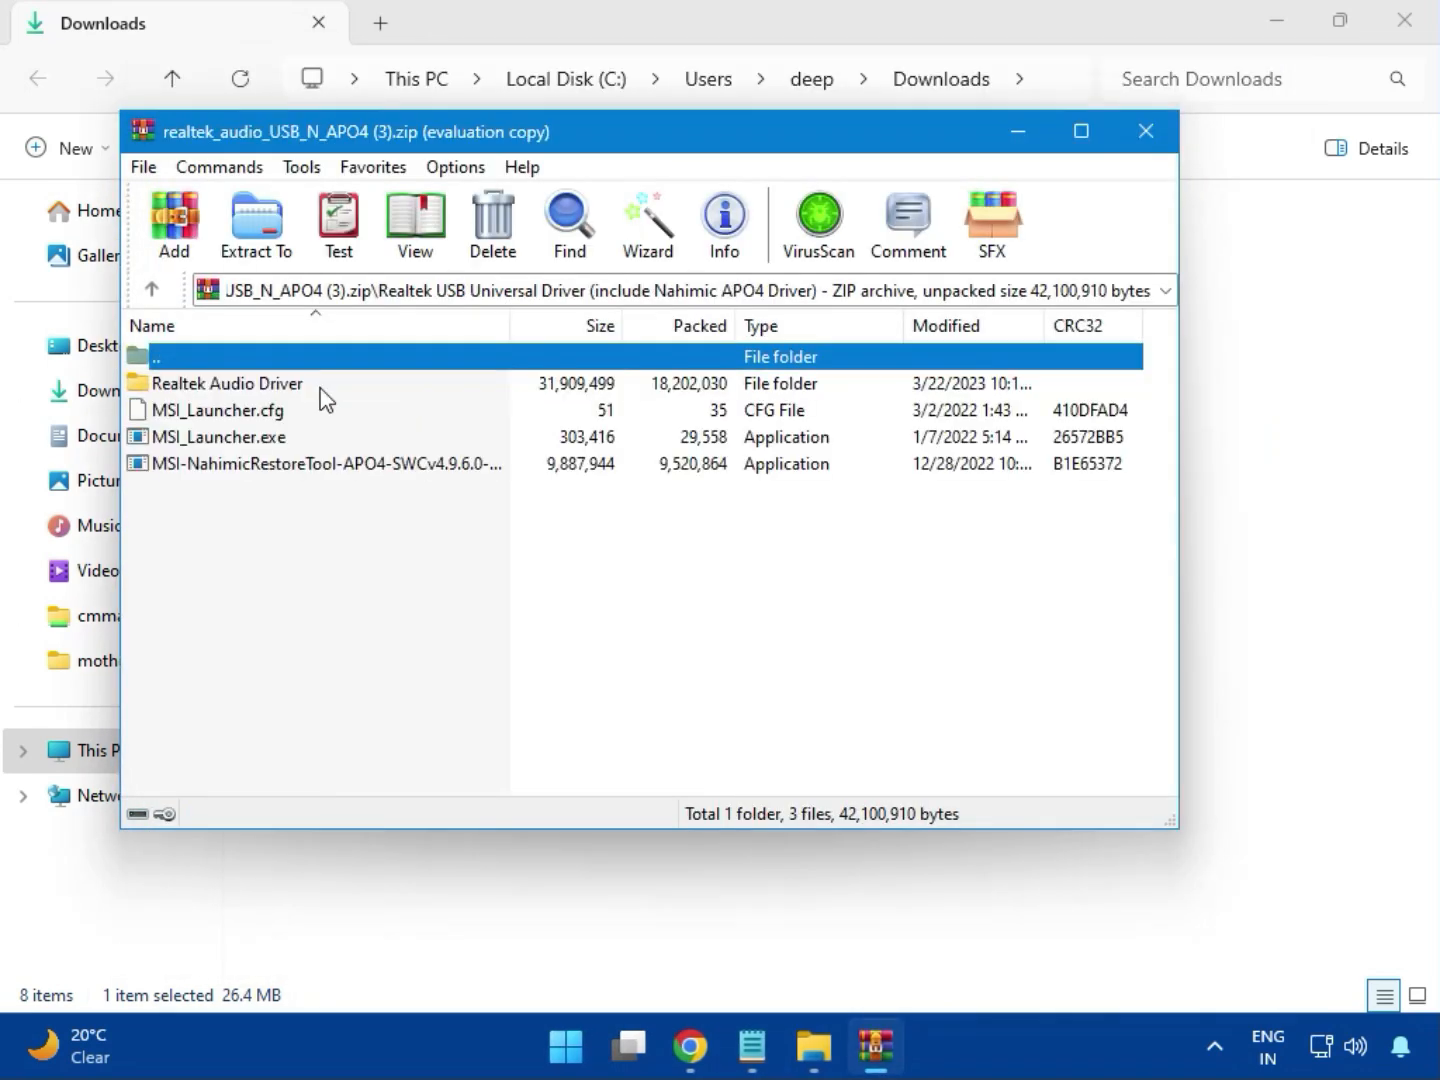
Launch MSI_Launcher.exe, allow the Realtek setup to make changes to the device, and close the audio driver archive.
double_click(256, 441)
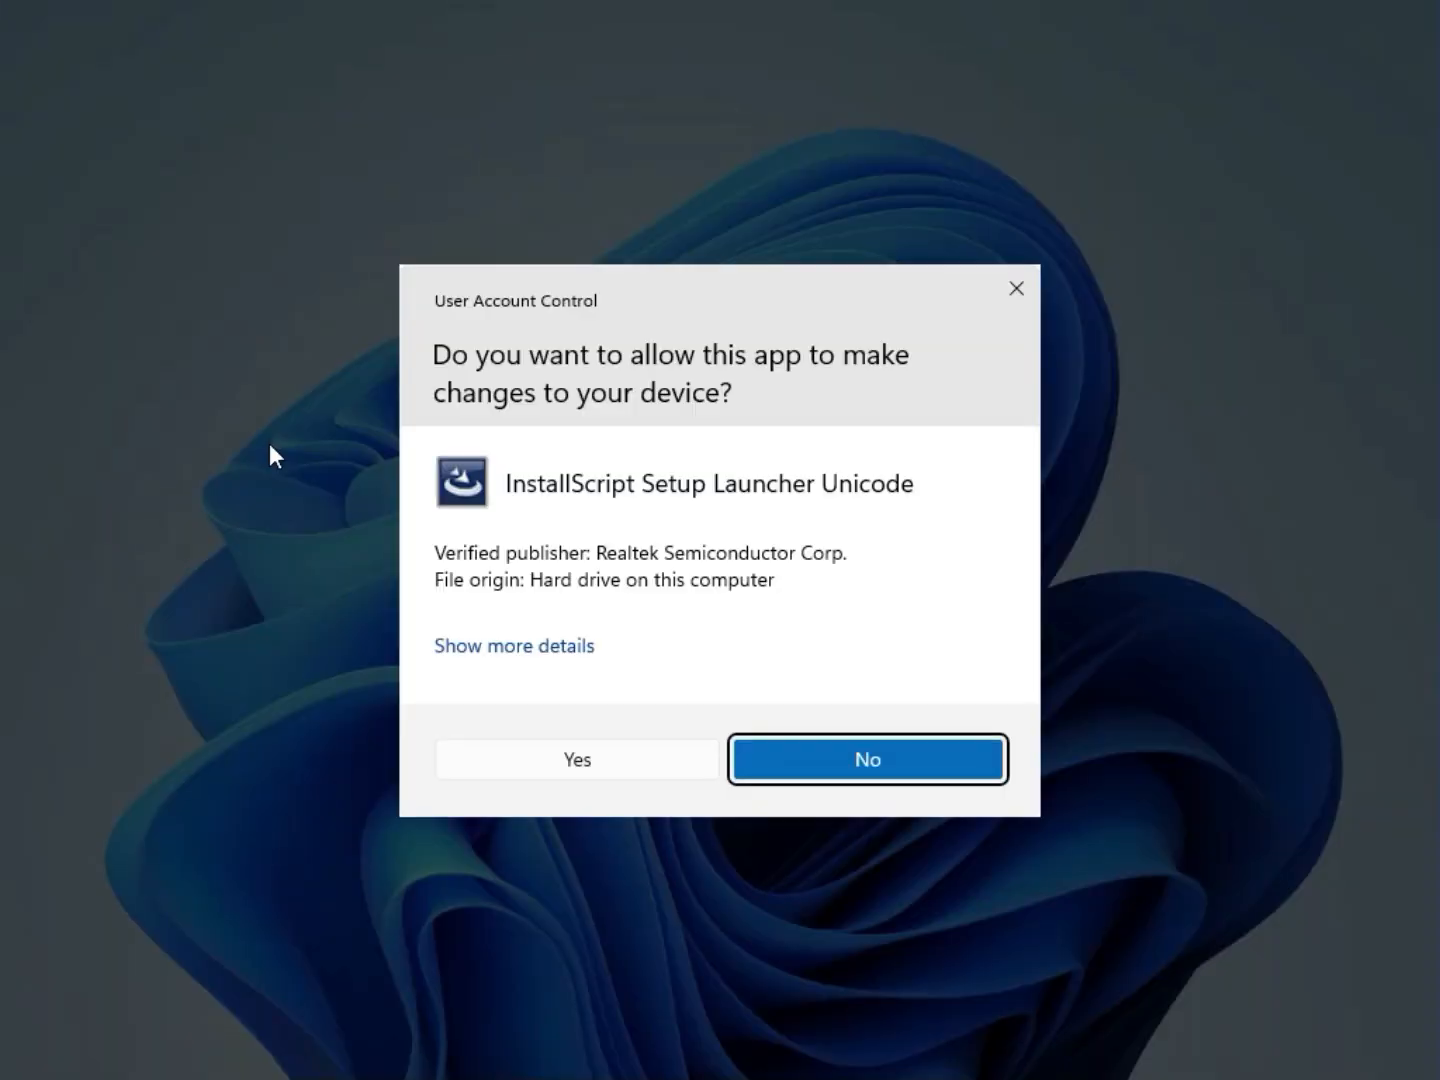
left_click(570, 762)
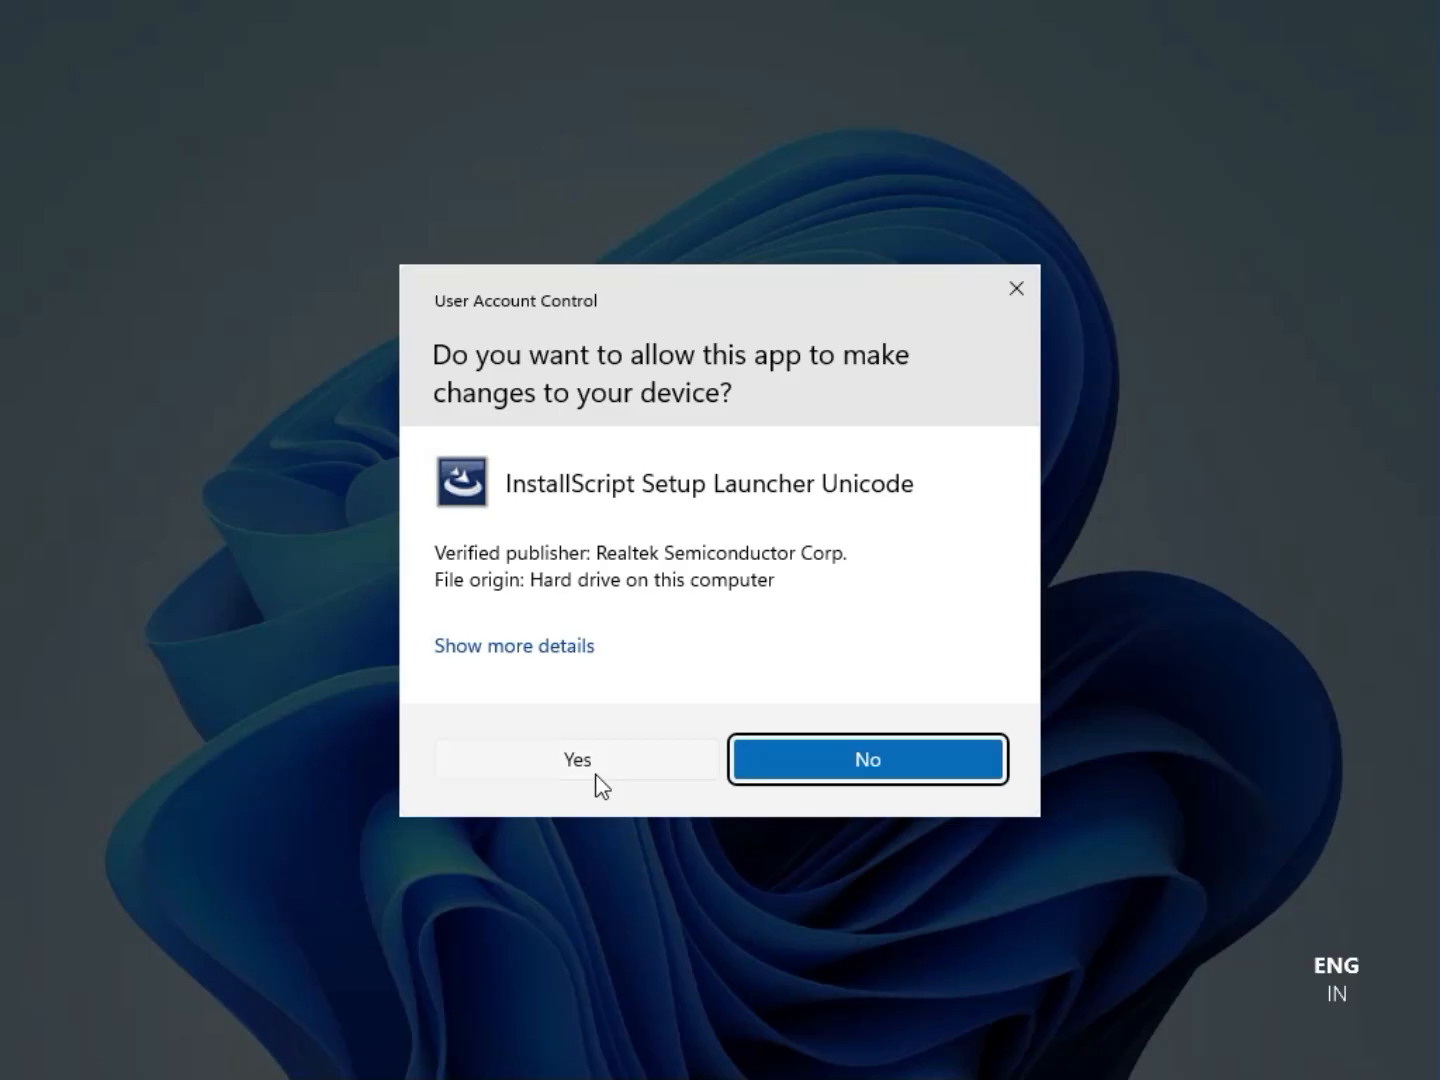
left_click(580, 760)
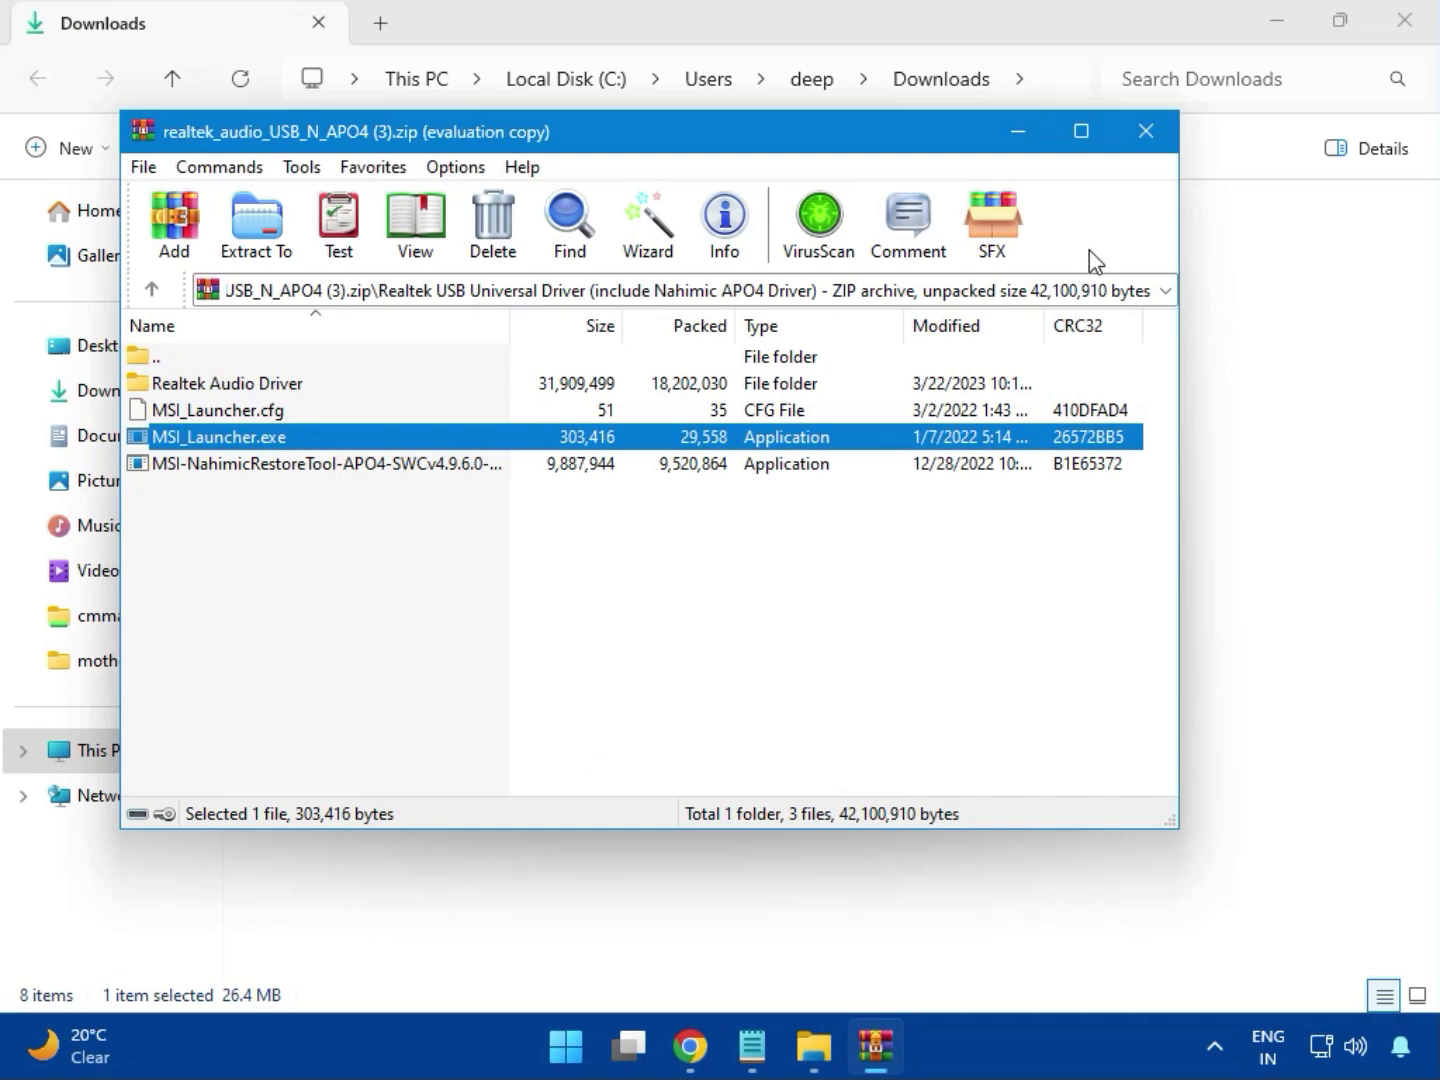
left_click(1147, 139)
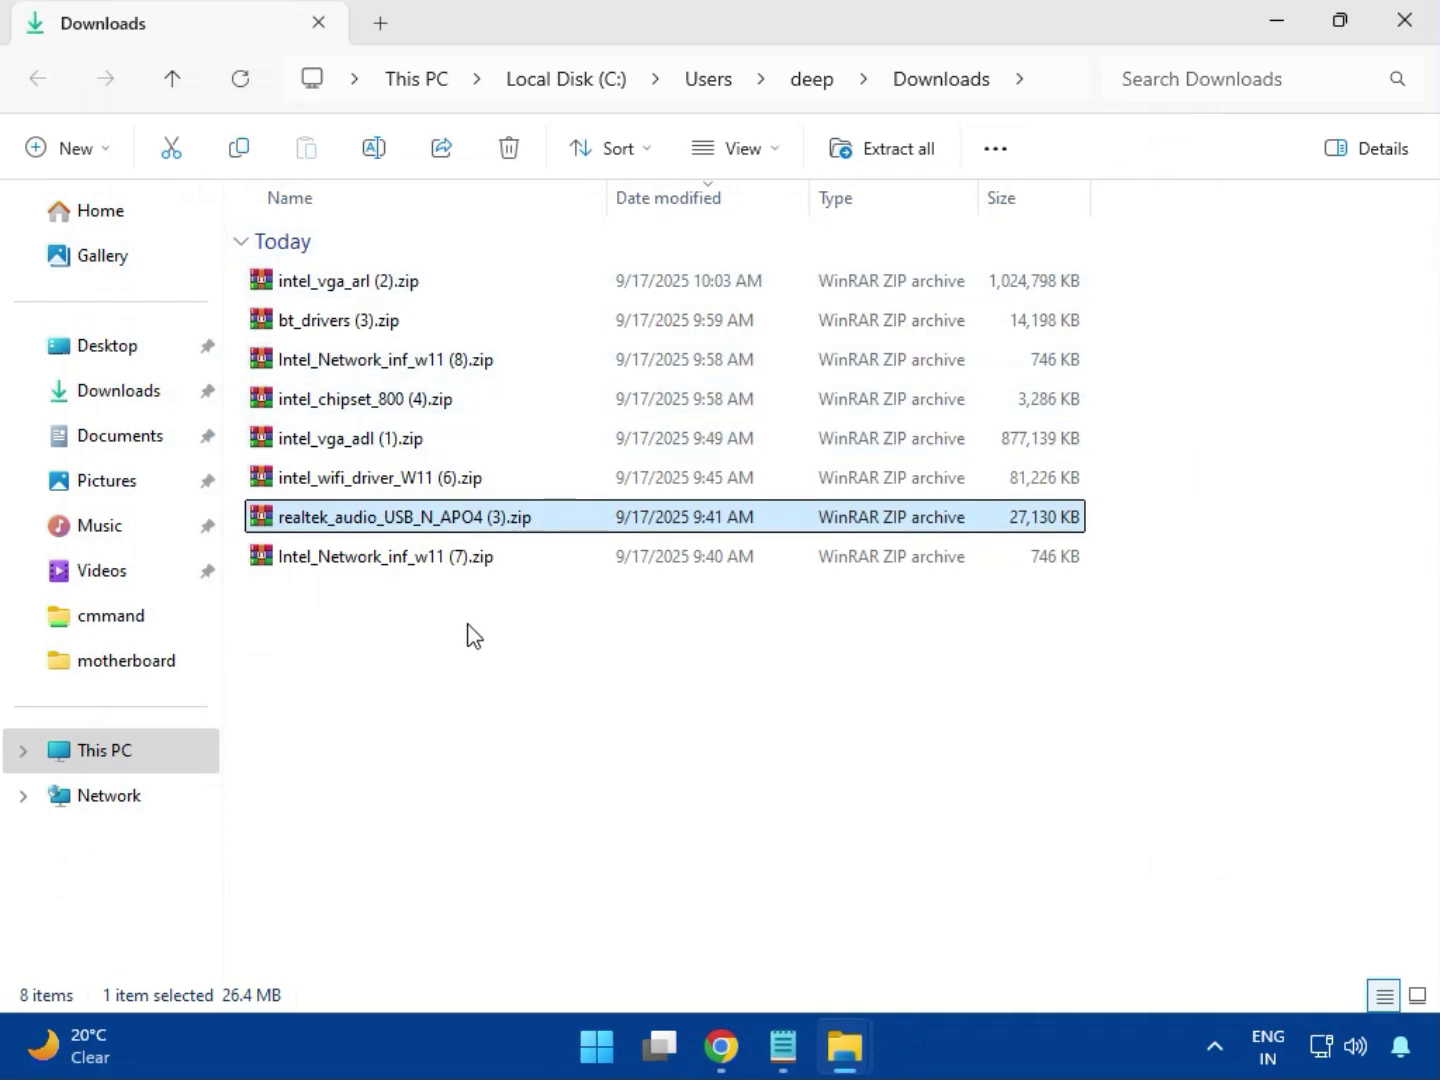
Select Intel_Network_inf_w11 (7).zip in the Downloads folder and close the folder window.
left_click(390, 562)
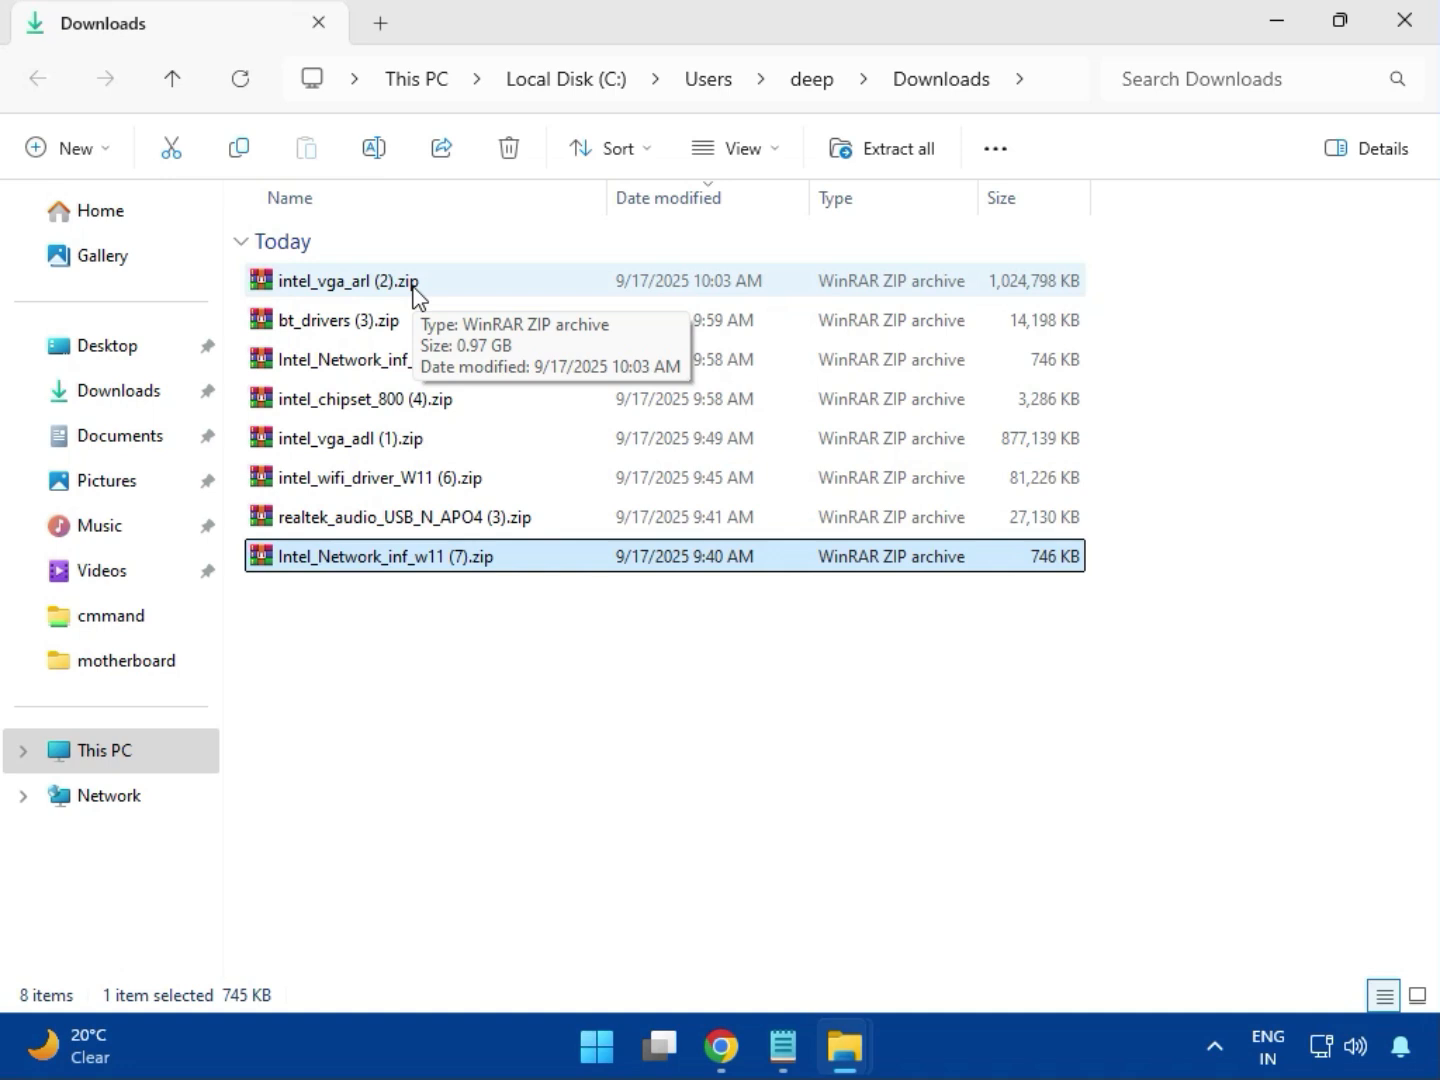
left_click(1405, 45)
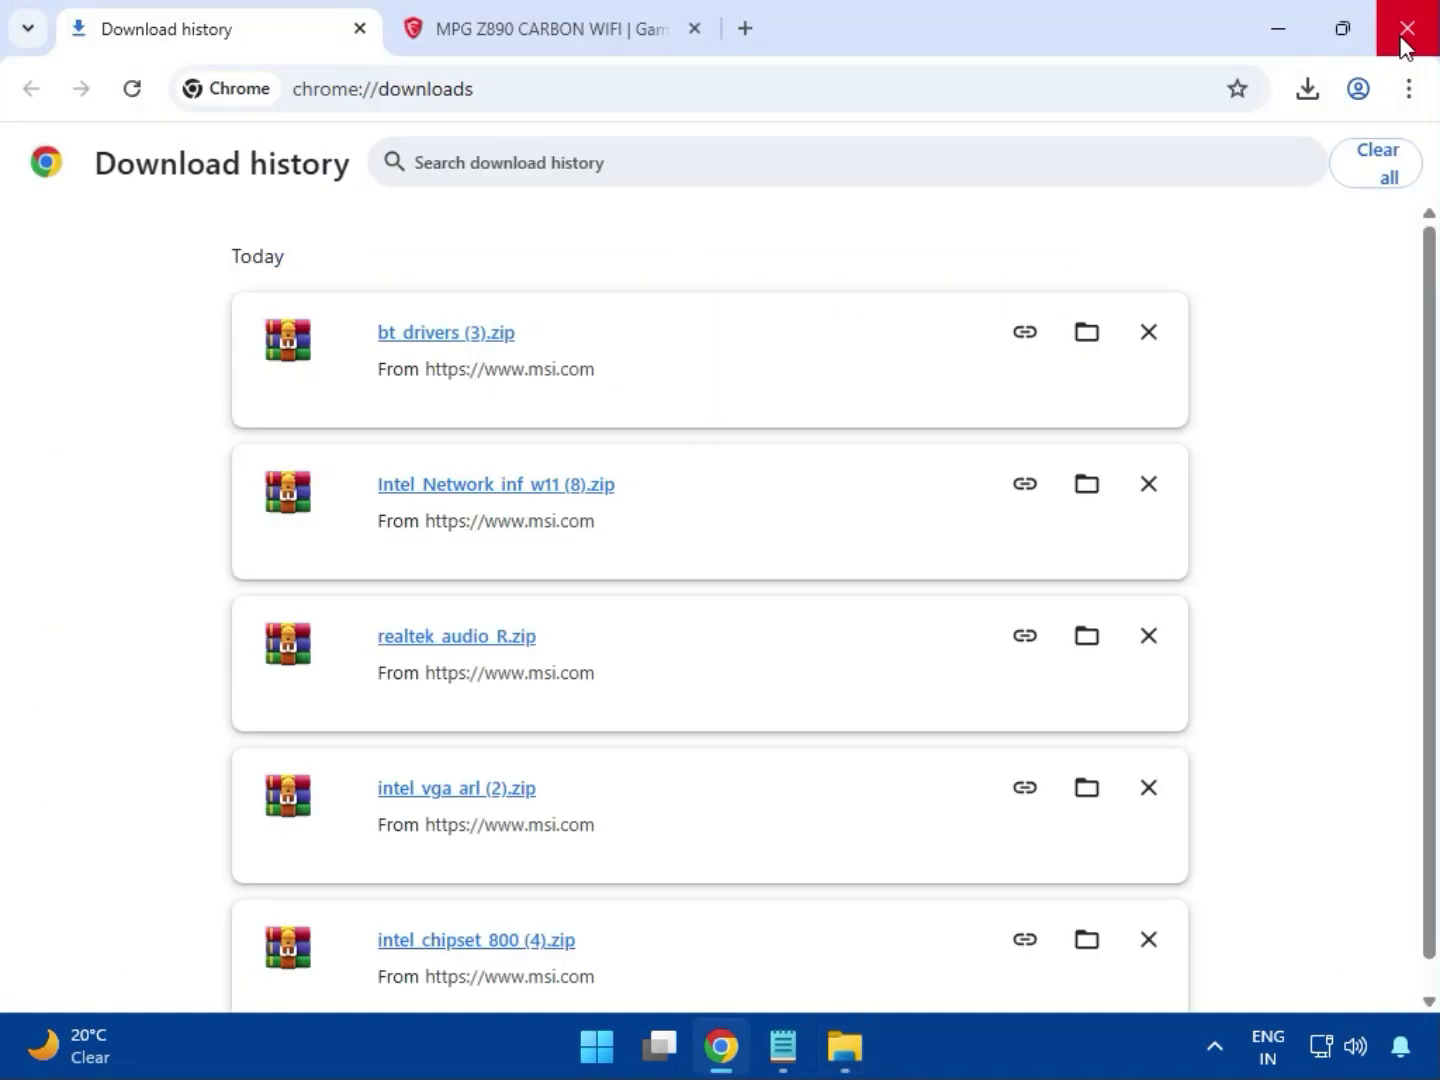